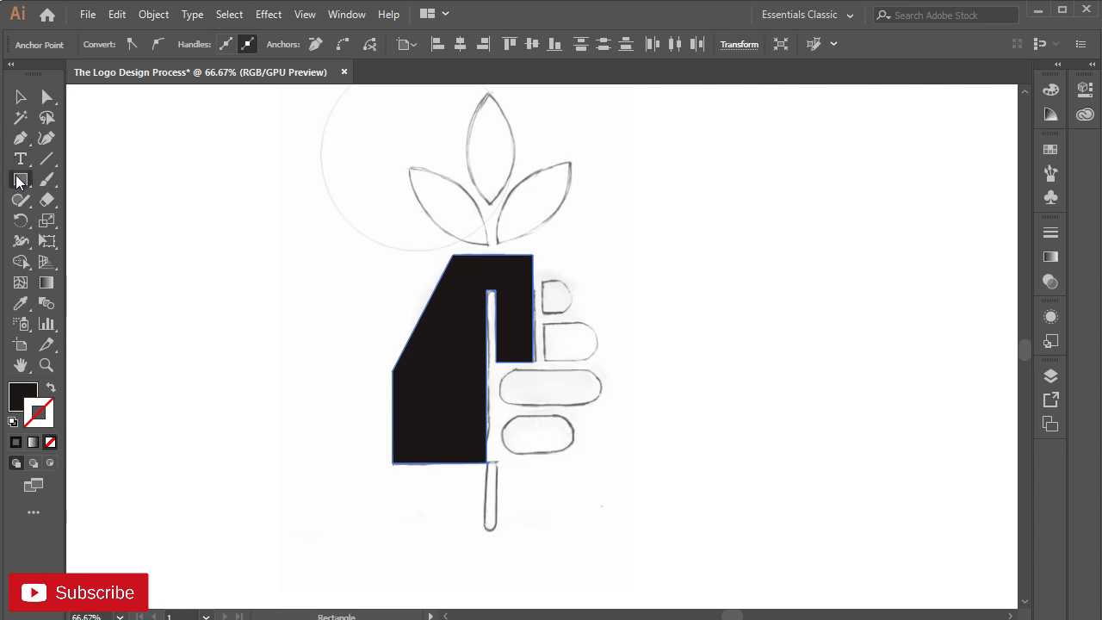
- Draw a black rectangle over the sketch's lowest finger and stretch it to the finger's full width
left_click(531, 445, "ctrl")
scroll(531, 446, "up", 2)
left_click_drag(515, 381, 588, 458)
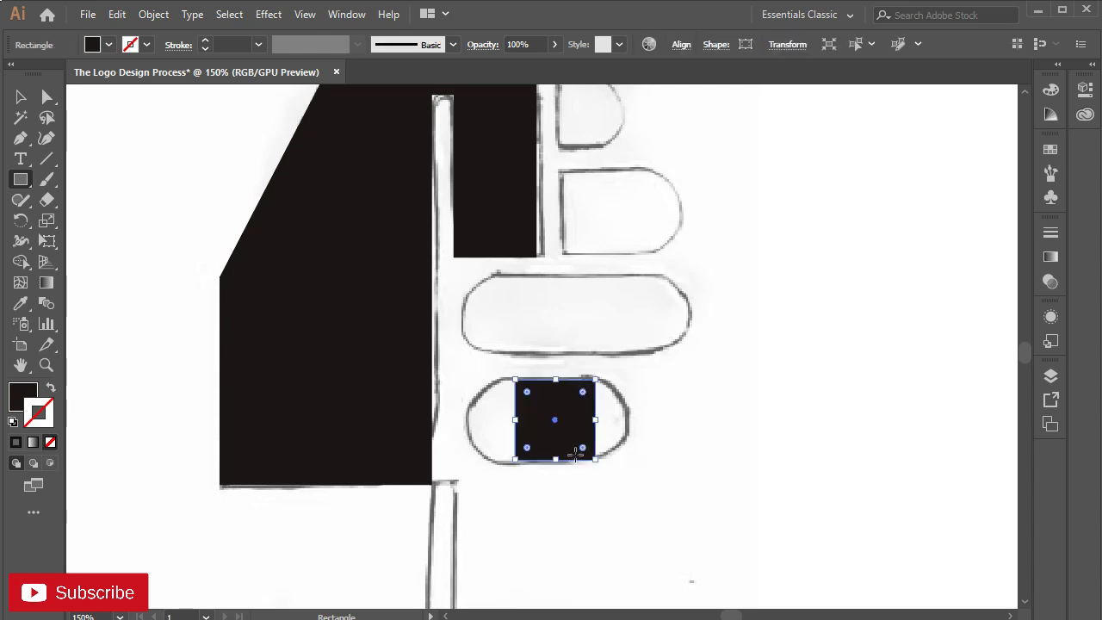
left_click_drag(519, 420, 467, 422)
left_click_drag(625, 420, 630, 420)
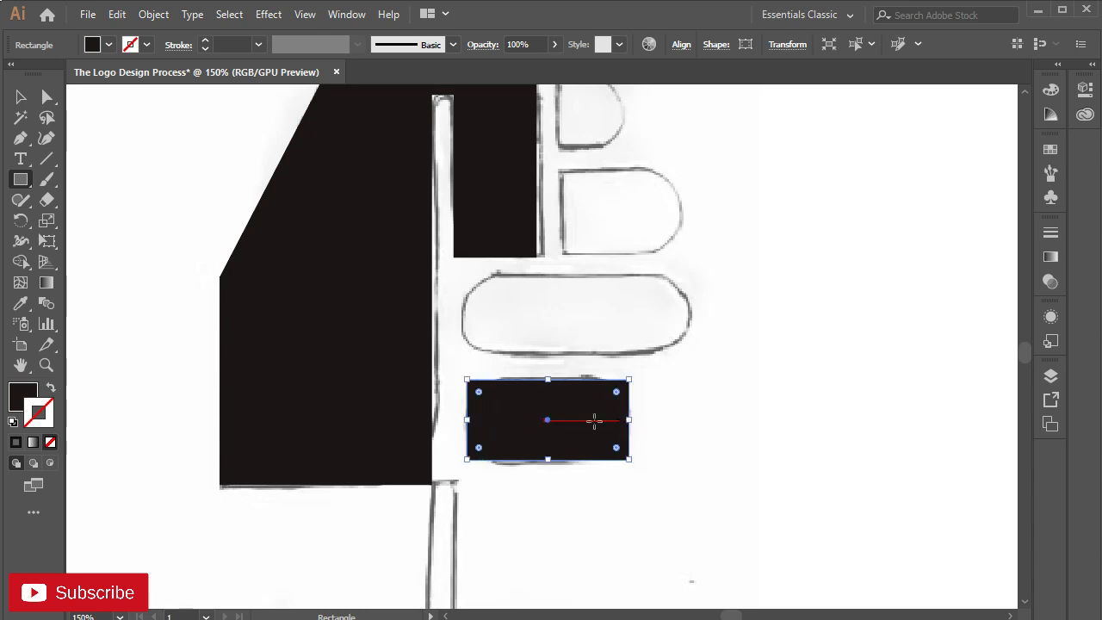
- Duplicate the rectangle onto the finger directly above and widen the copy to reach that finger's right end
key("v")
left_click_drag(506, 431, 507, 324)
left_click_drag(635, 313, 692, 316)
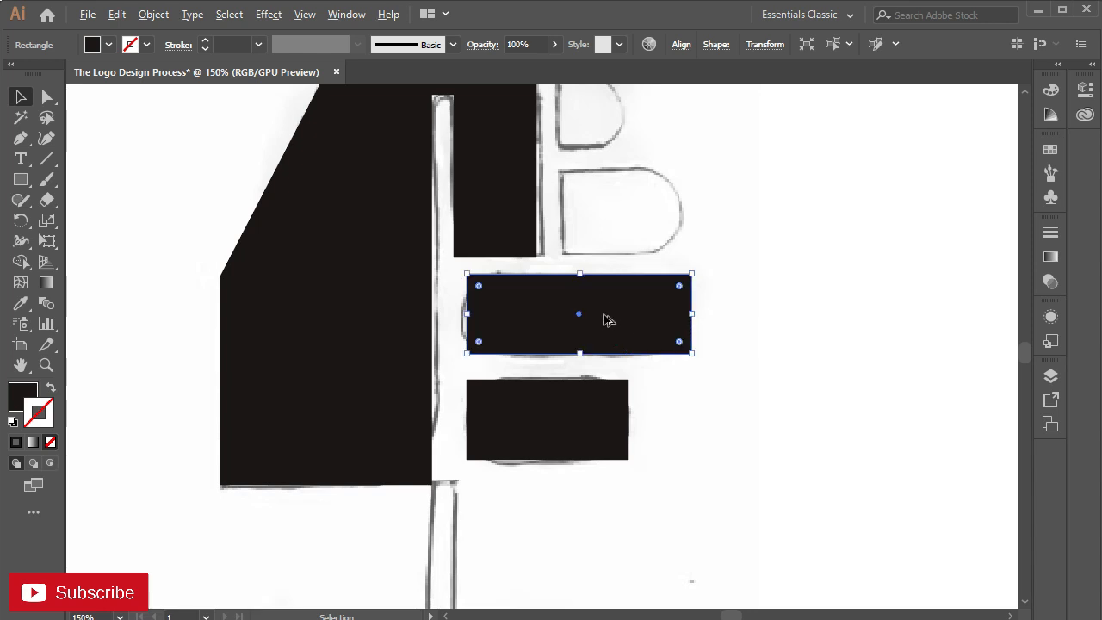
- Copy the long finger rectangle onto the second finger from the top, narrow it to the sketch, and nudge it slightly left
left_click_drag(608, 322, 704, 228)
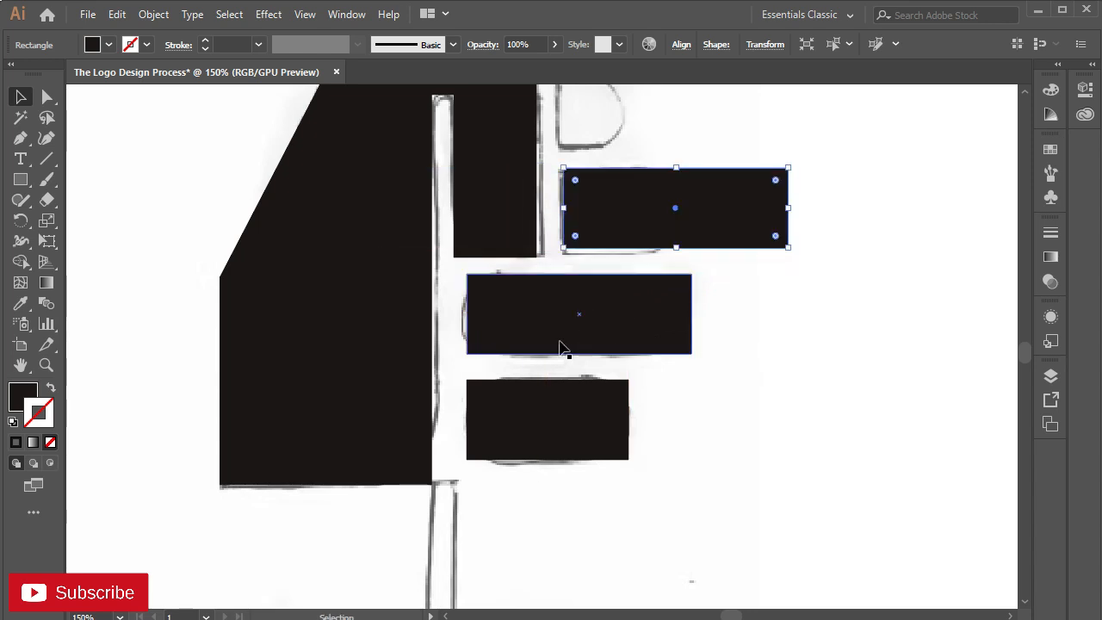
left_click_drag(627, 222, 629, 220)
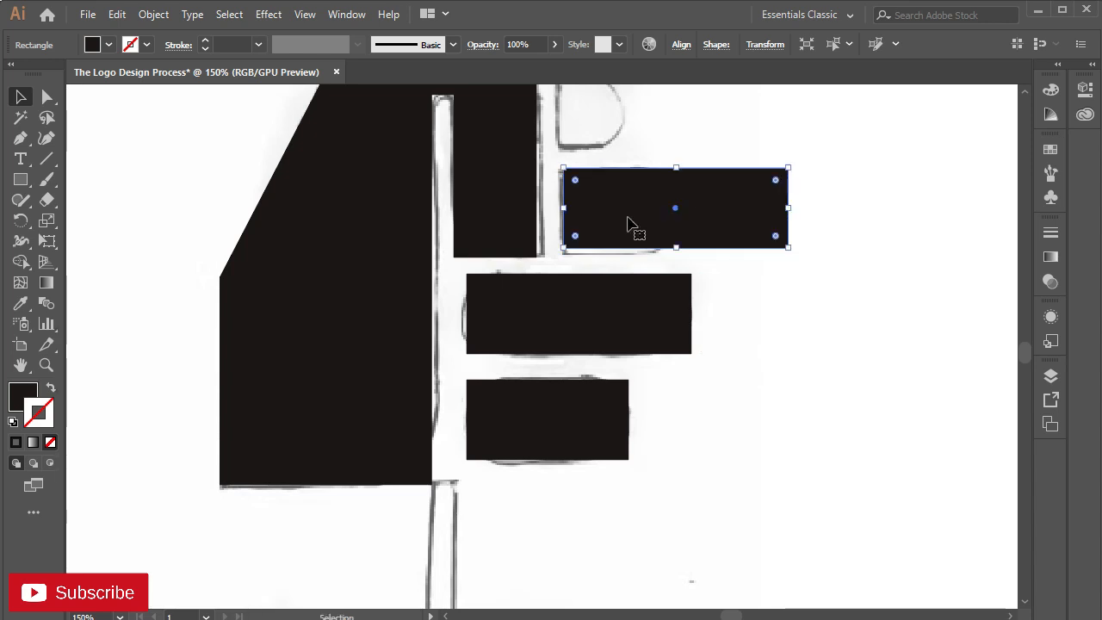
left_click_drag(787, 213, 686, 207)
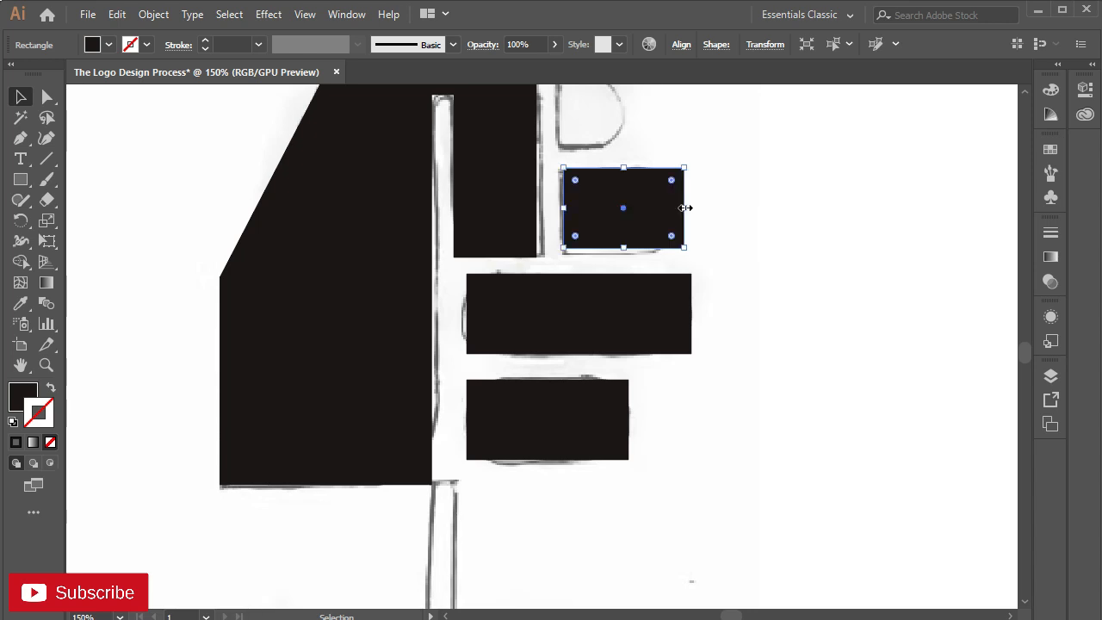
key("Left")
key("Left")
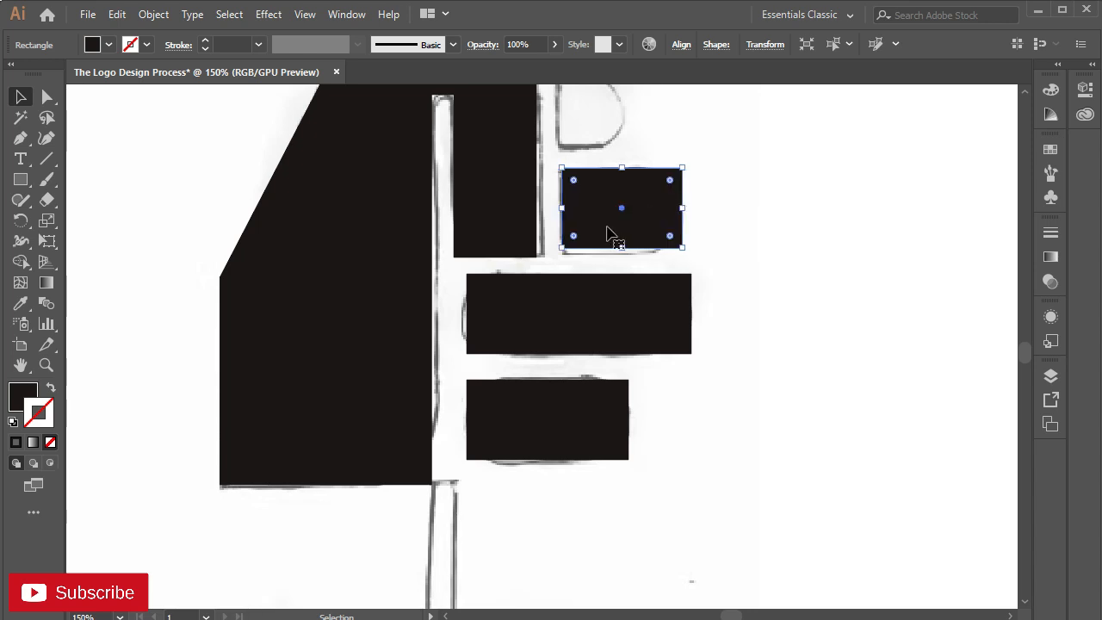
- Duplicate the second finger's rectangle onto the topmost finger and narrow the copy to fit the sketch
left_click_drag(574, 131, 570, 240)
left_click_drag(578, 319, 582, 230)
left_click_drag(674, 230, 618, 239)
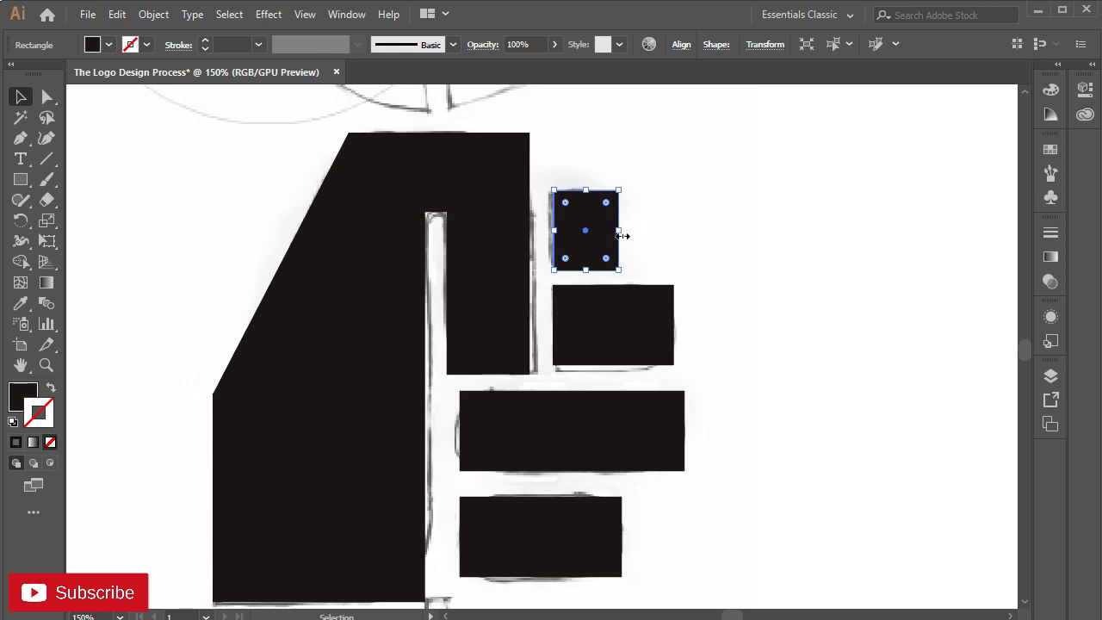
- Set the opacity of the palm and all four finger shapes to 50%
scroll(602, 334, "down", 1)
left_click(590, 333, "shift")
left_click(574, 417, "shift")
left_click(553, 488, "shift")
left_click(412, 460, "shift")
left_click(536, 41)
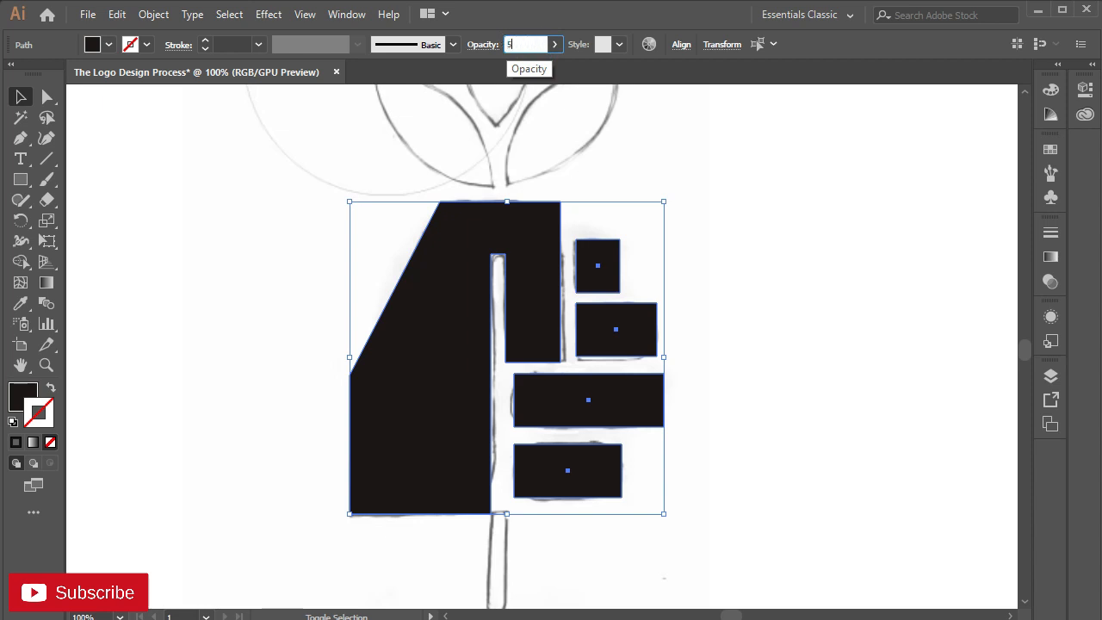
key("Return")
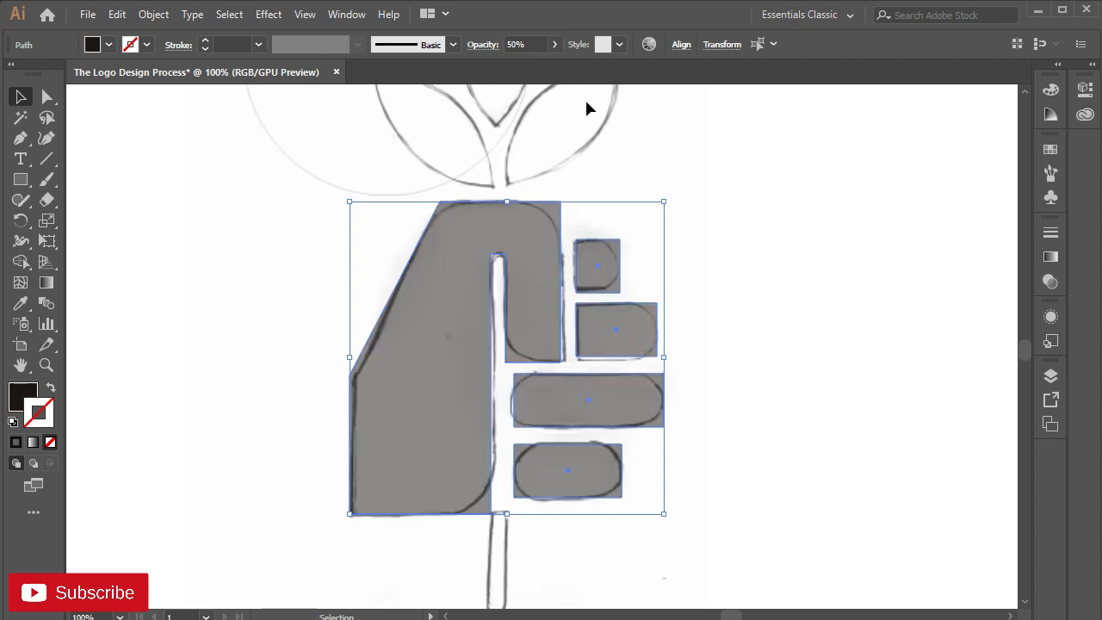
- Round the palm shape's top-right corner and the thumb's lower-left corner to follow the sketch
left_click(45, 99)
left_click(252, 170)
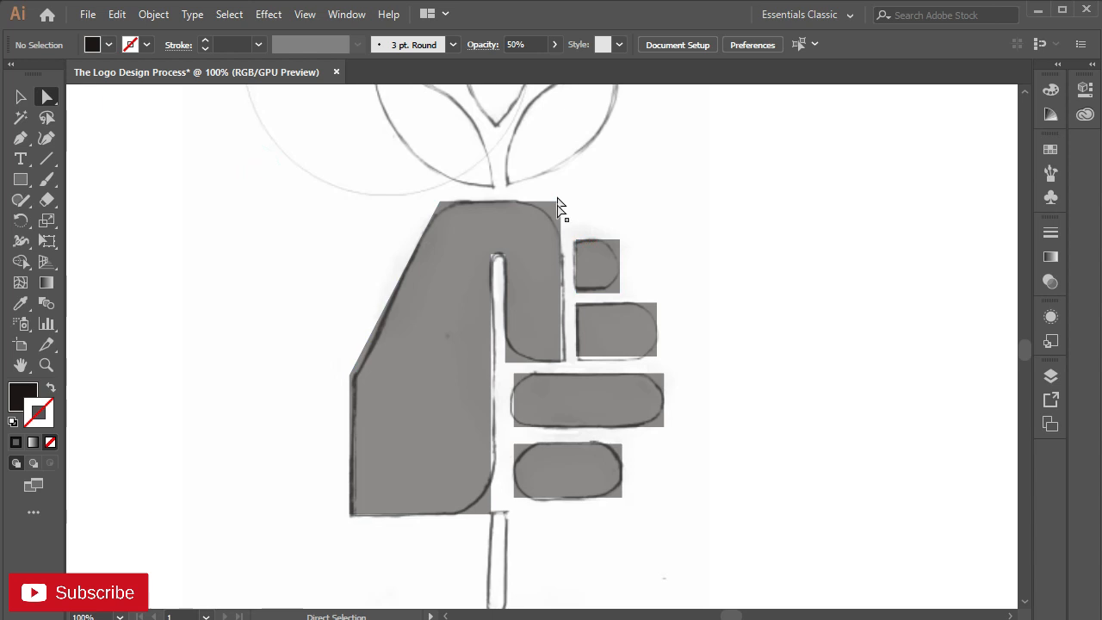
left_click(537, 222)
scroll(538, 222, "up", 3)
left_click_drag(601, 161, 472, 278)
left_click_drag(579, 409, 568, 208)
left_click_drag(448, 419, 551, 319)
- Round the palm shape's top-left and bottom-right corners to match the sketched curves
left_click_drag(499, 279, 651, 468)
left_click_drag(410, 181, 481, 288)
left_click_drag(441, 375, 401, 278)
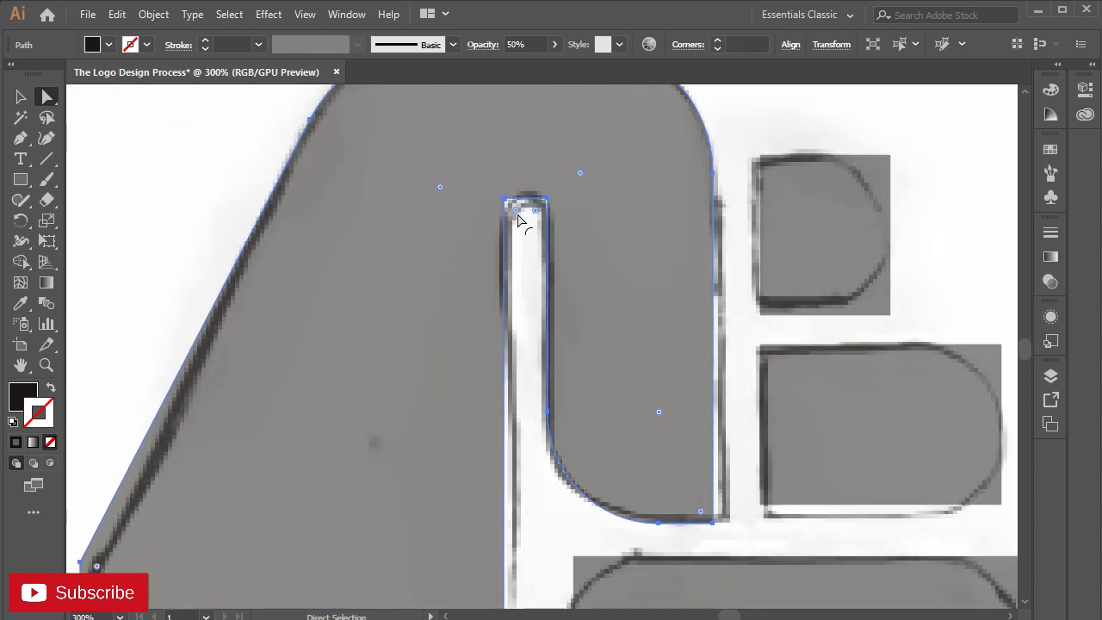
left_click_drag(439, 457, 564, 139)
left_click_drag(427, 446, 452, 223)
left_click(648, 425)
left_click_drag(634, 421, 496, 332)
- Fully round all corners of the two lower finger rectangles to turn them into pill shapes
left_click_drag(827, 371, 678, 404)
left_click(694, 361)
left_click_drag(584, 277, 655, 332)
left_click_drag(769, 269, 717, 461)
left_click(678, 303)
left_click_drag(532, 255, 596, 312)
- Round only the right-hand corners of the two upper finger rectangles to form D shapes
left_click_drag(794, 302, 762, 448)
left_click(898, 243)
left_click_drag(897, 171, 963, 369)
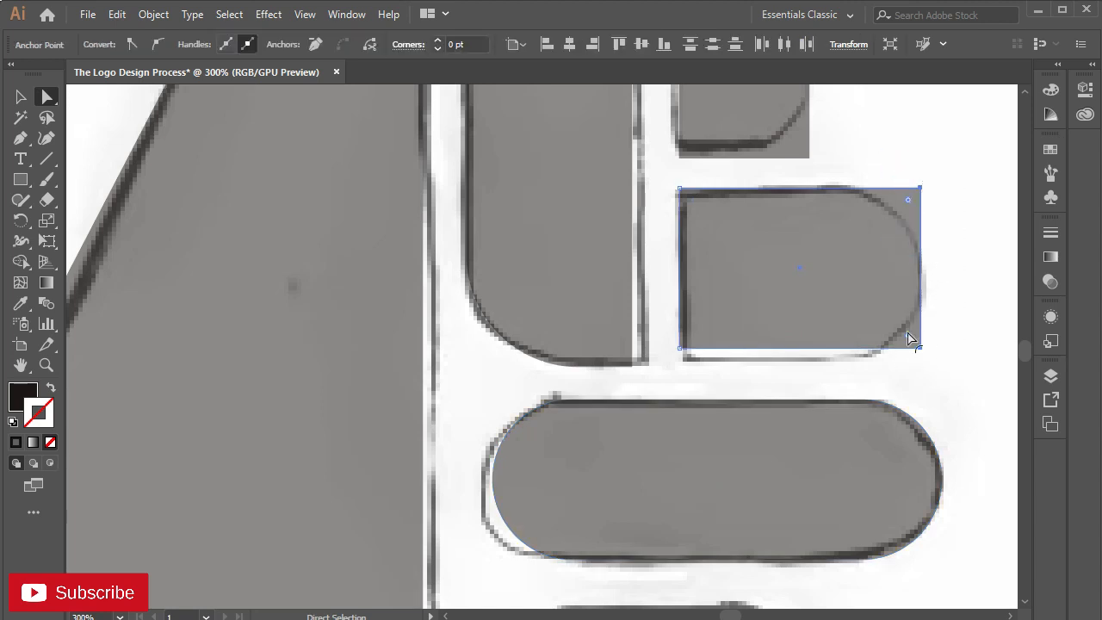
left_click_drag(910, 340, 807, 253)
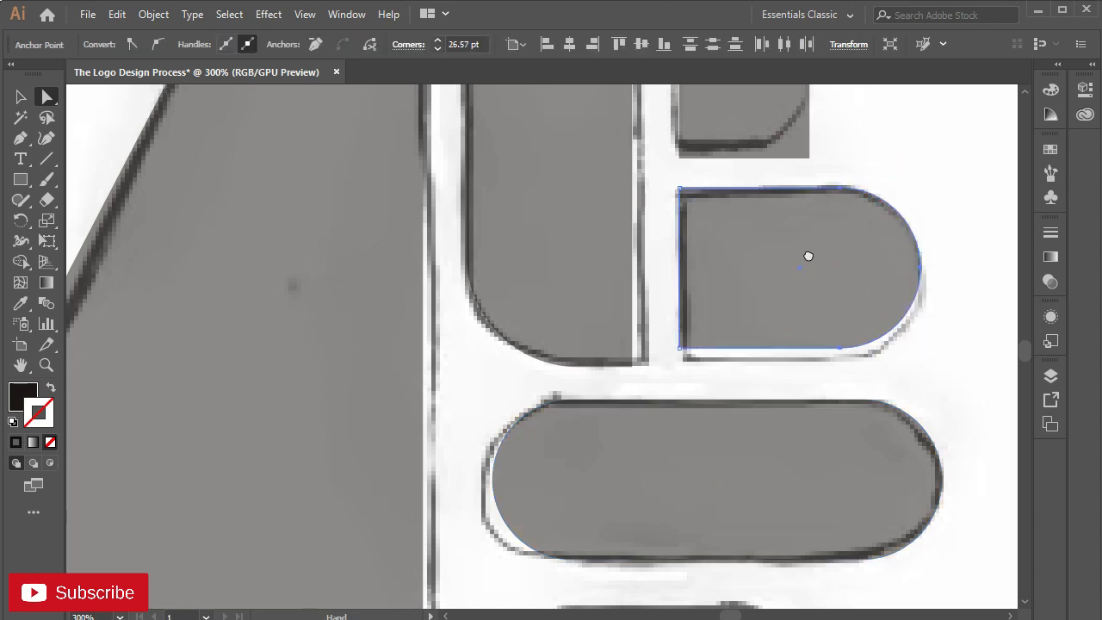
scroll(887, 104, "up", 3)
left_click_drag(861, 123, 711, 243)
scroll(740, 352, "down", 4)
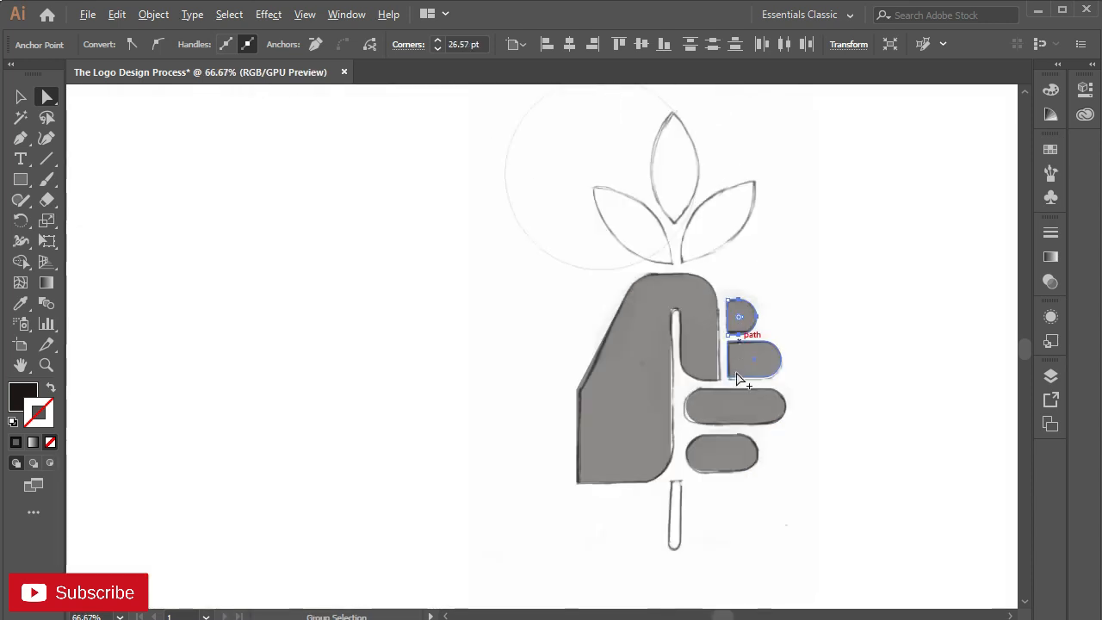
- Select the palm and all four fingers and move them off the sketch into the empty area on its left
left_click(881, 326)
left_click(640, 344)
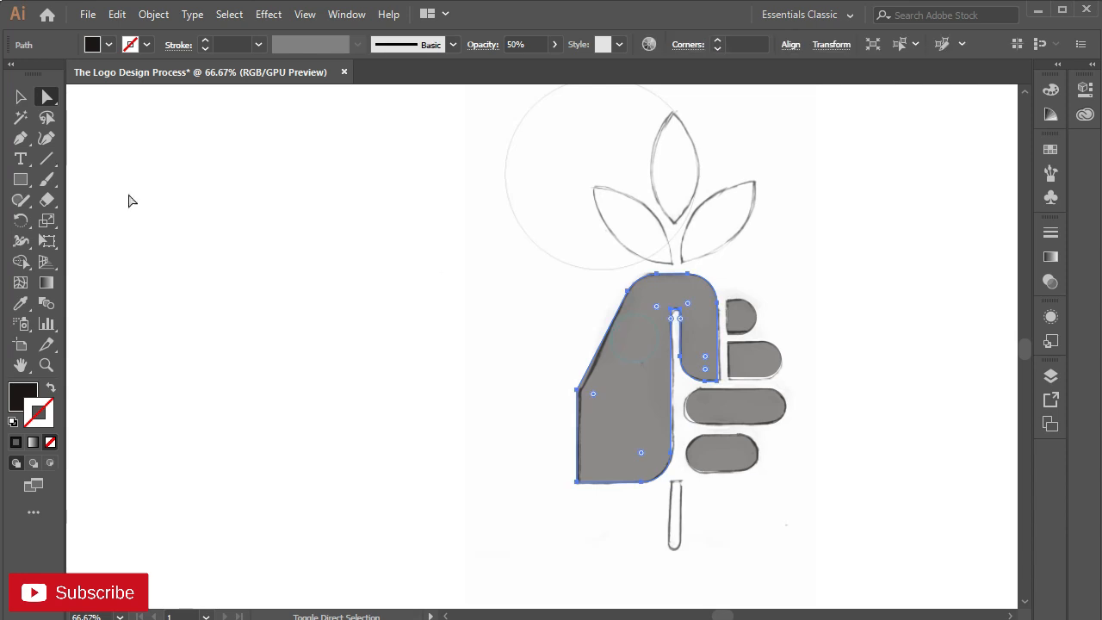
left_click(21, 97)
left_click(742, 321, "shift")
left_click(752, 355, "shift")
left_click(721, 421, "shift")
left_click(721, 451, "shift")
left_click(644, 388, "shift")
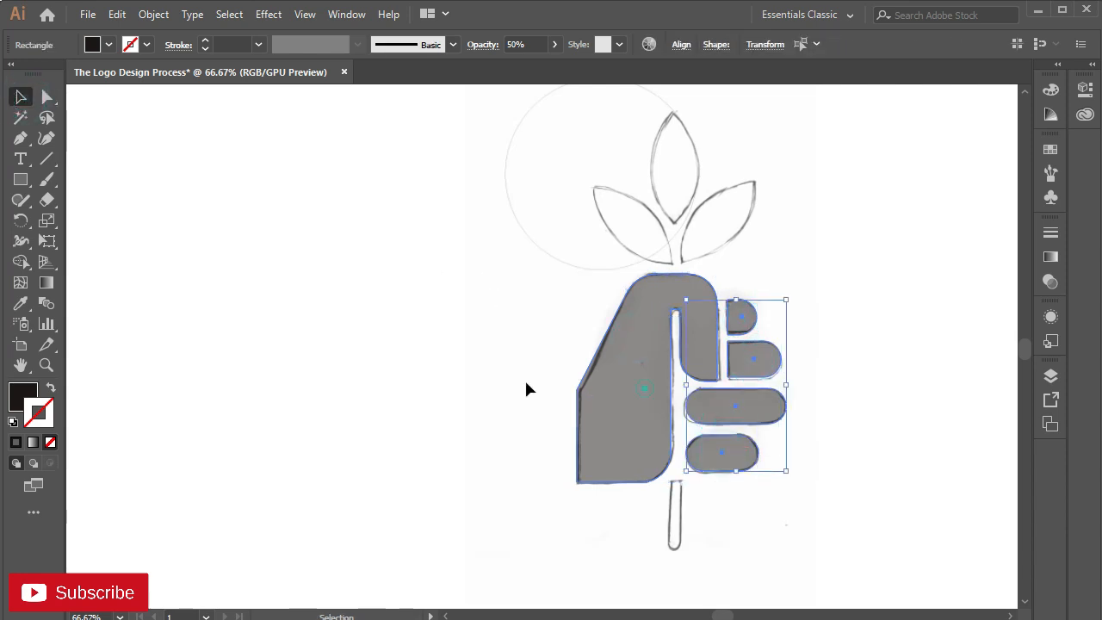
left_click(660, 392, "shift")
left_click_drag(659, 391, 307, 355)
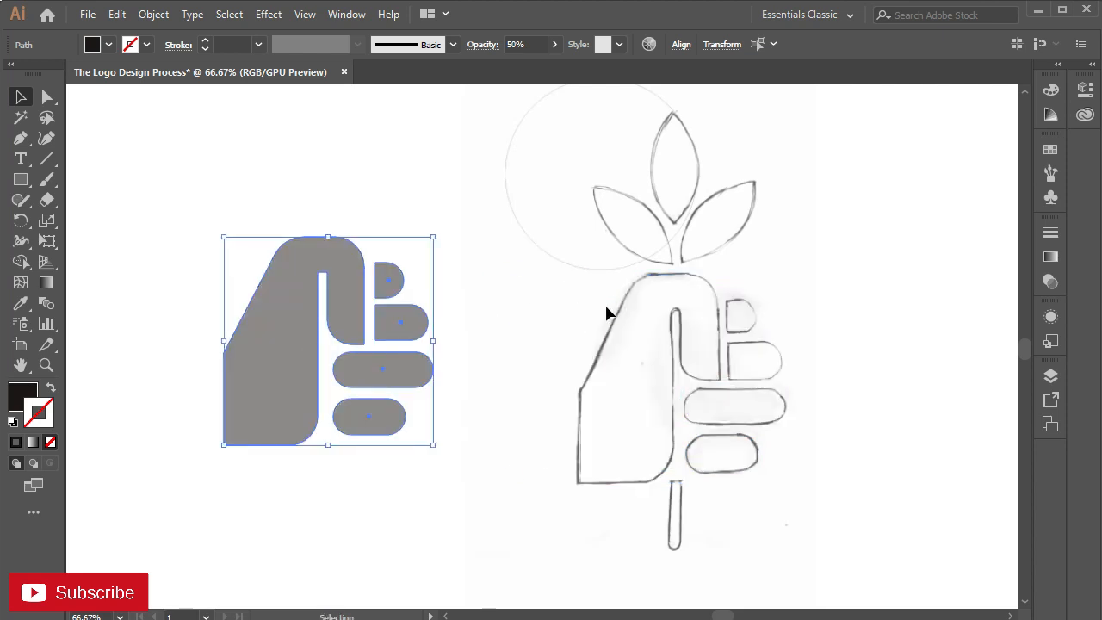
left_click_drag(303, 363, 170, 351)
left_click(381, 183)
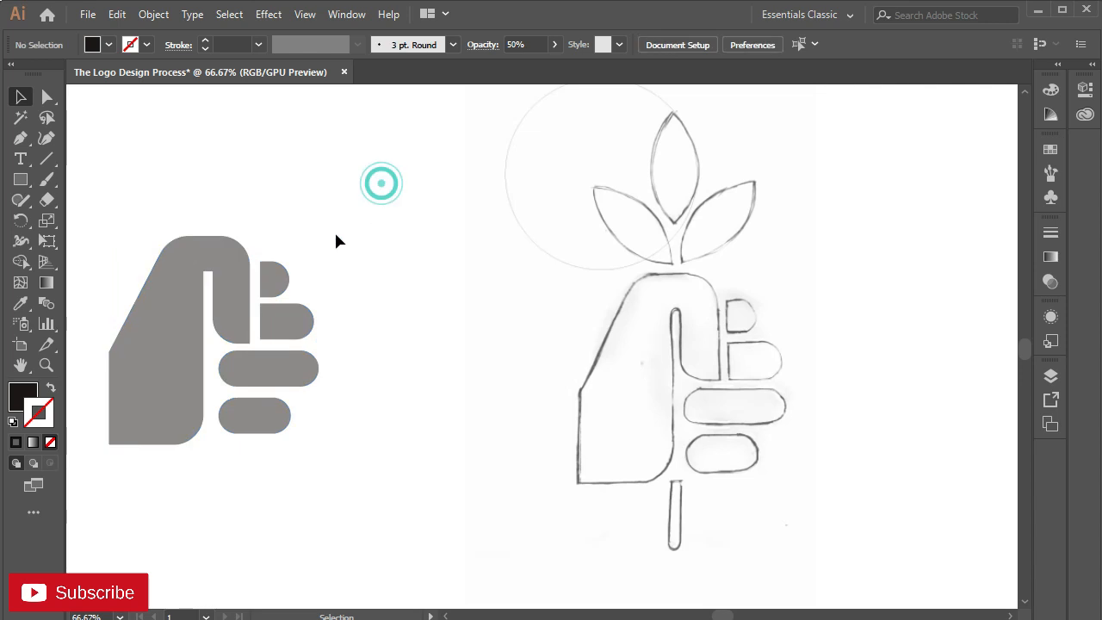
left_click_drag(335, 437, 335, 438)
left_click(399, 451)
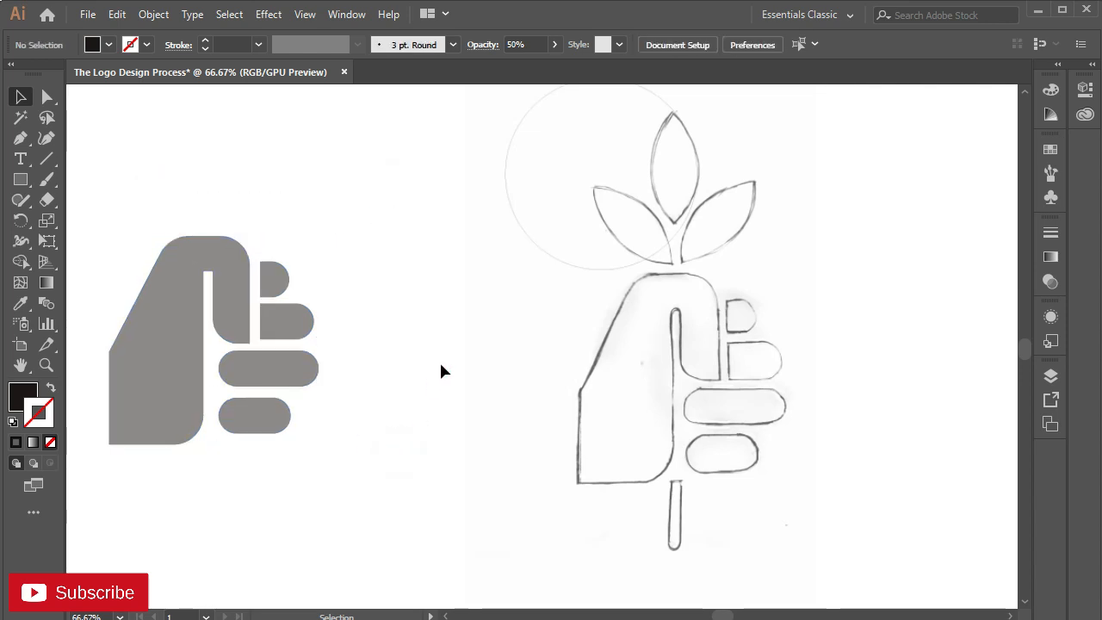
- Move the complete hand to the empty area on the right side of the sketch
scroll(433, 373, "down", 2)
left_click_drag(261, 285, 401, 431)
left_click_drag(305, 366, 754, 329)
scroll(558, 366, "up", 3)
scroll(522, 371, "down", 1)
left_click_drag(533, 358, 458, 372)
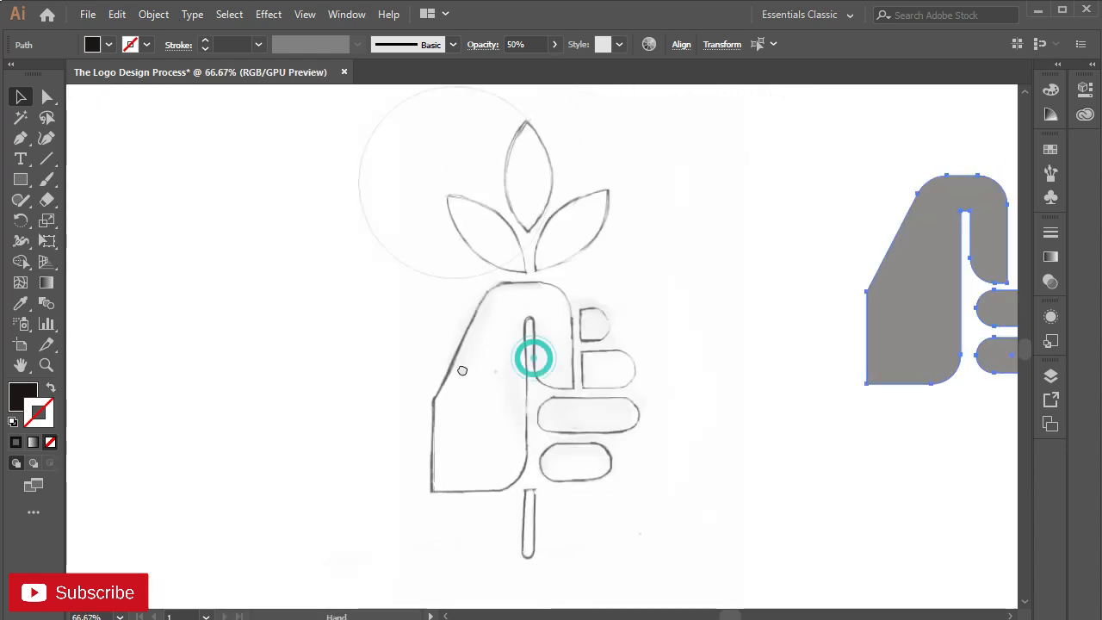
- Draw an unfilled circle along the central leaf's right edge and duplicate it to the right so their overlap forms the leaf
left_click(27, 187)
left_click(74, 222)
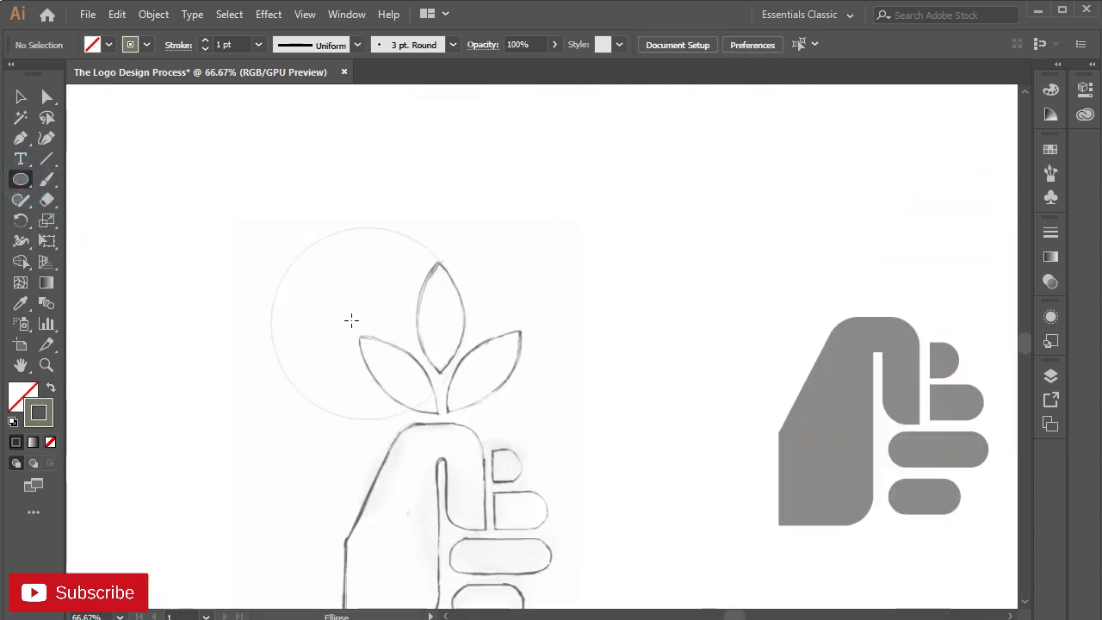
left_click_drag(360, 312, 439, 400)
scroll(417, 371, "up", 2)
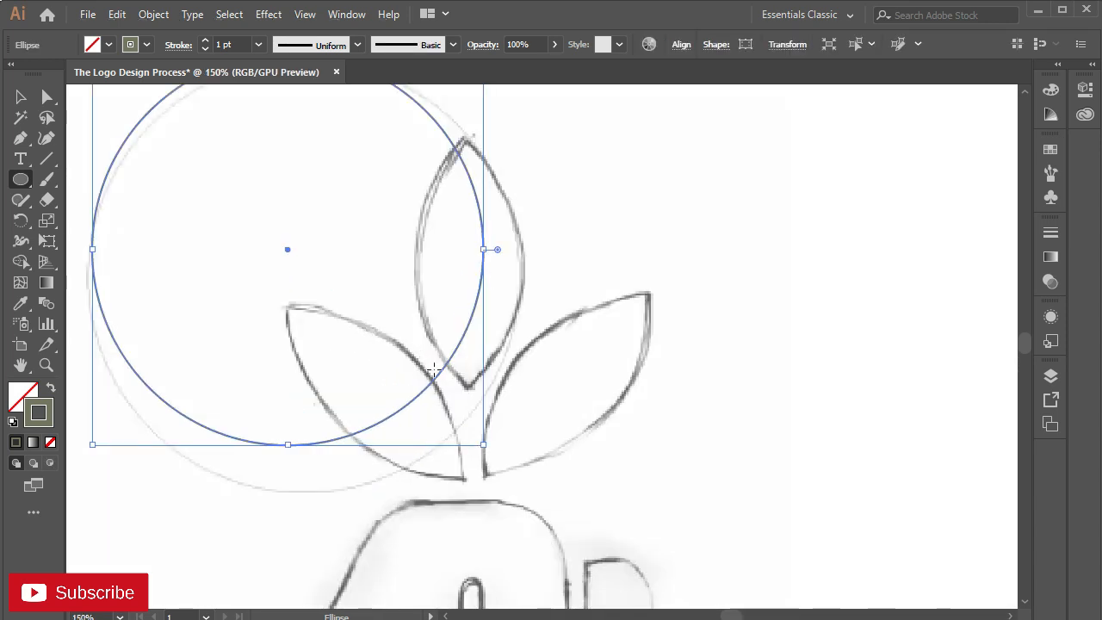
key("v")
left_click_drag(473, 338, 795, 345)
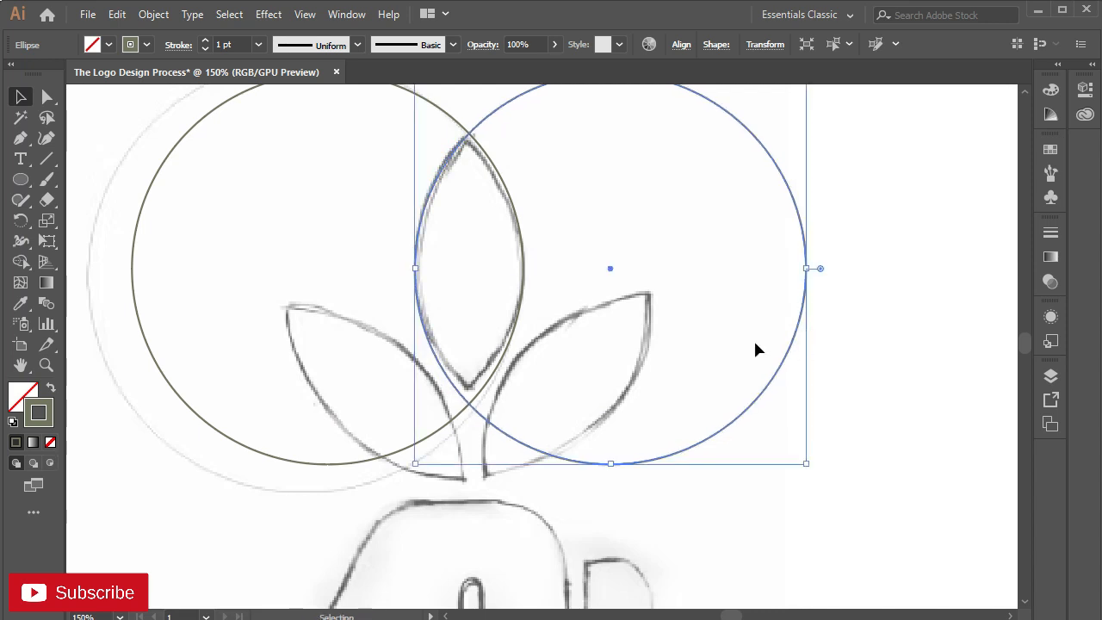
- Remove the outer parts of both circles with the Shape Builder, keeping only the overlapping leaf
scroll(567, 314, "down", 1)
left_click_drag(226, 143, 707, 378)
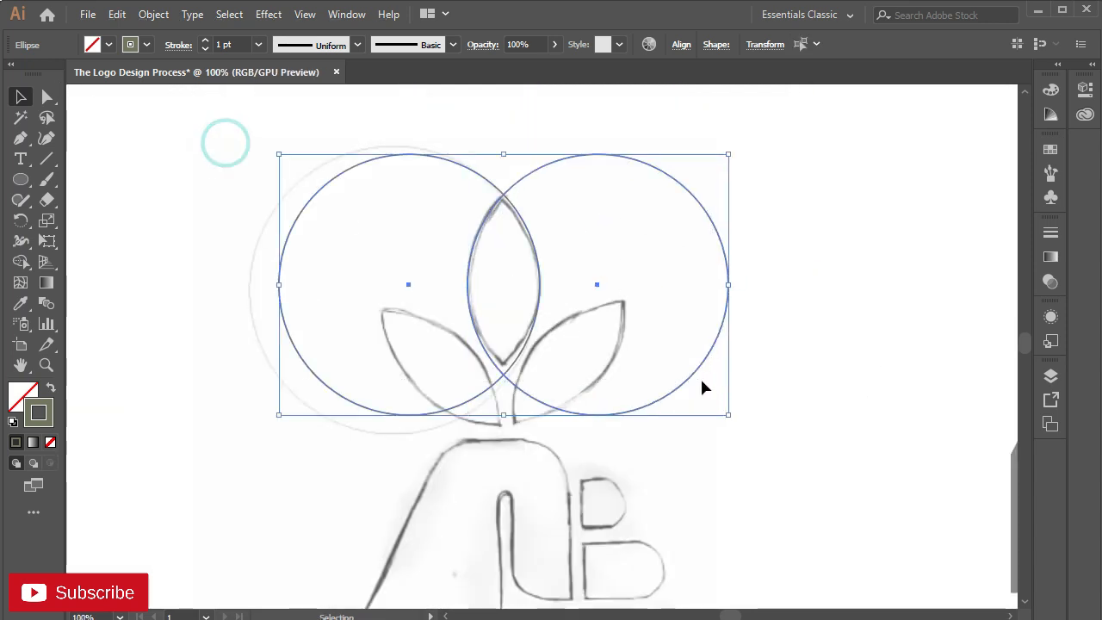
left_click(21, 262)
left_click(347, 297, "alt")
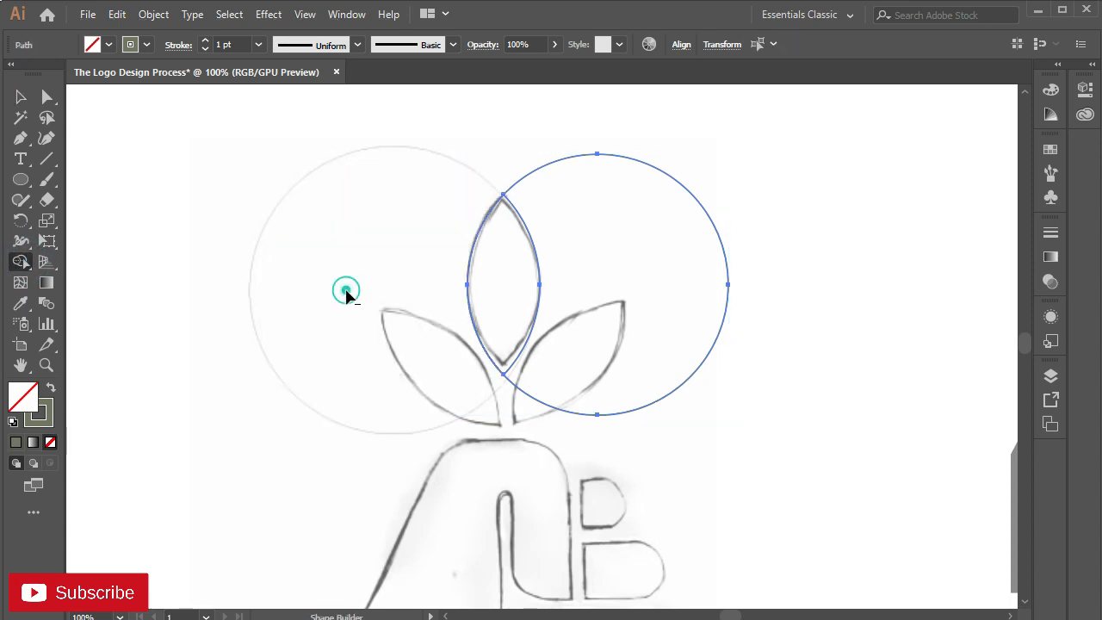
left_click(652, 227, "alt")
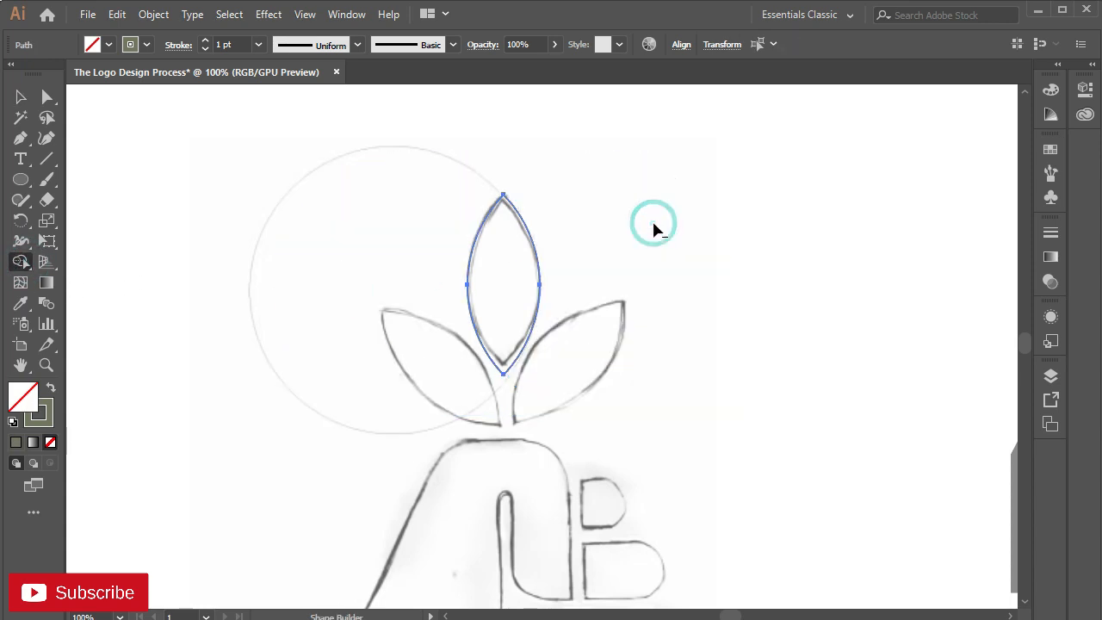
- Swap the leaf's fill and stroke, and move the solid leaf above the traced hand
key("v")
key("ctrl+minus")
left_click(51, 388)
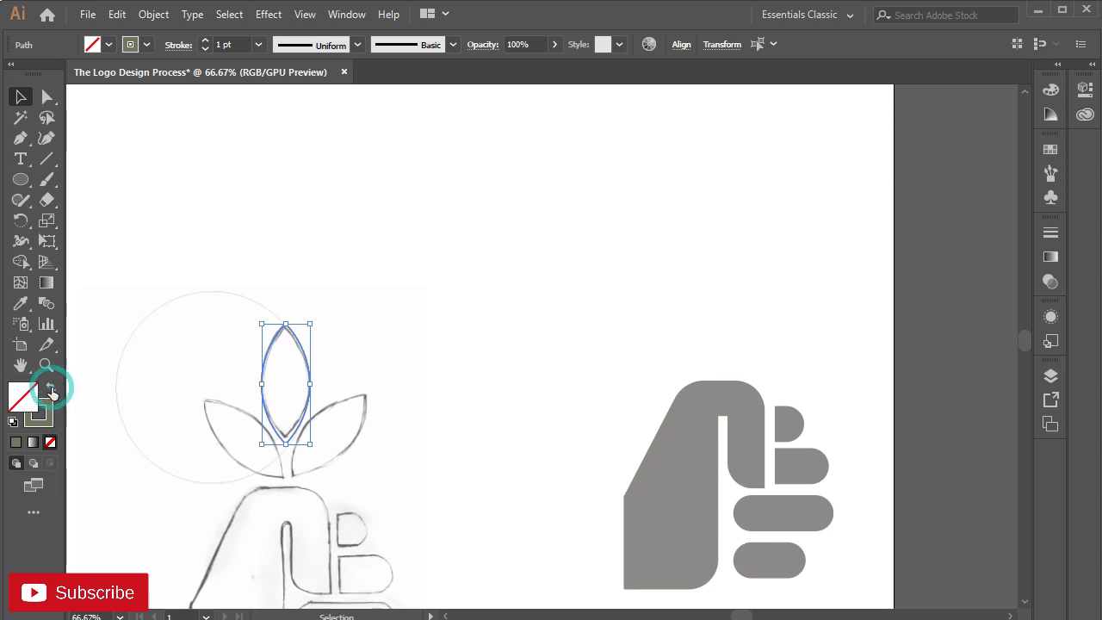
mouse_move(284, 390)
left_mouse_down()
mouse_move(723, 287)
mouse_move(723, 270)
left_mouse_up()
left_click_drag(725, 269, 724, 264)
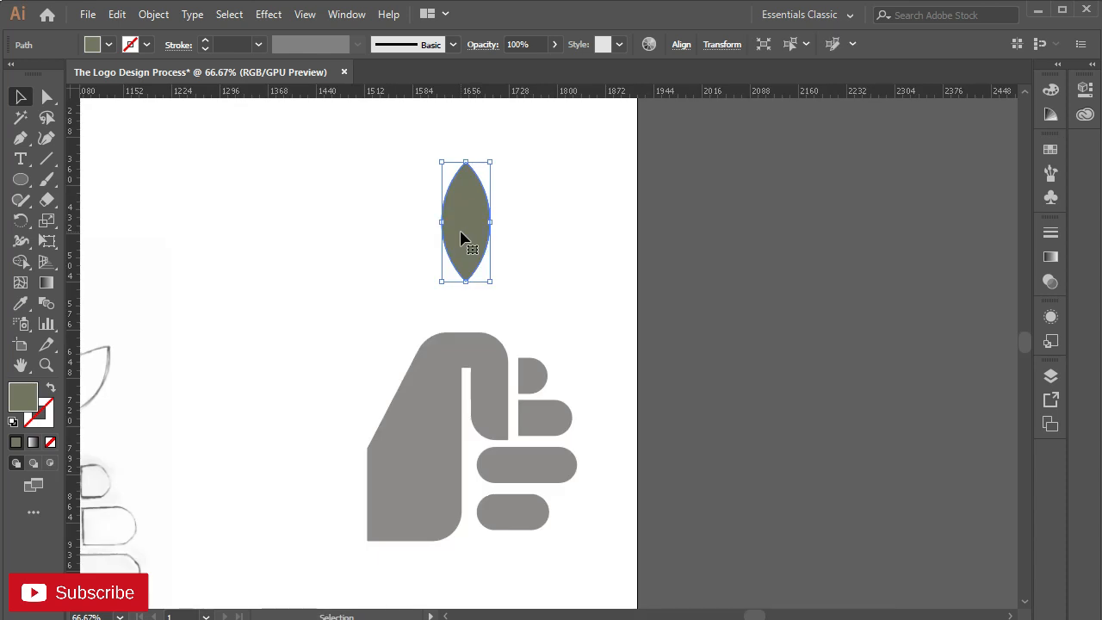
- Create a copy of the leaf rotated 45° and place it to the lower left of the upright leaf
right_click(461, 232)
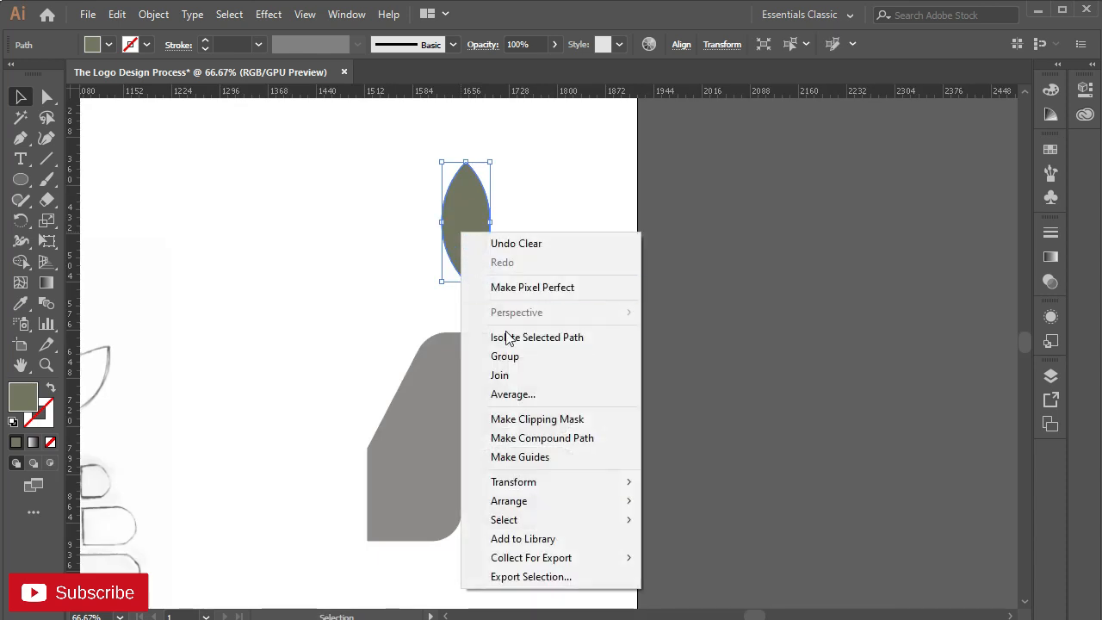
mouse_move(524, 483)
left_click(709, 528)
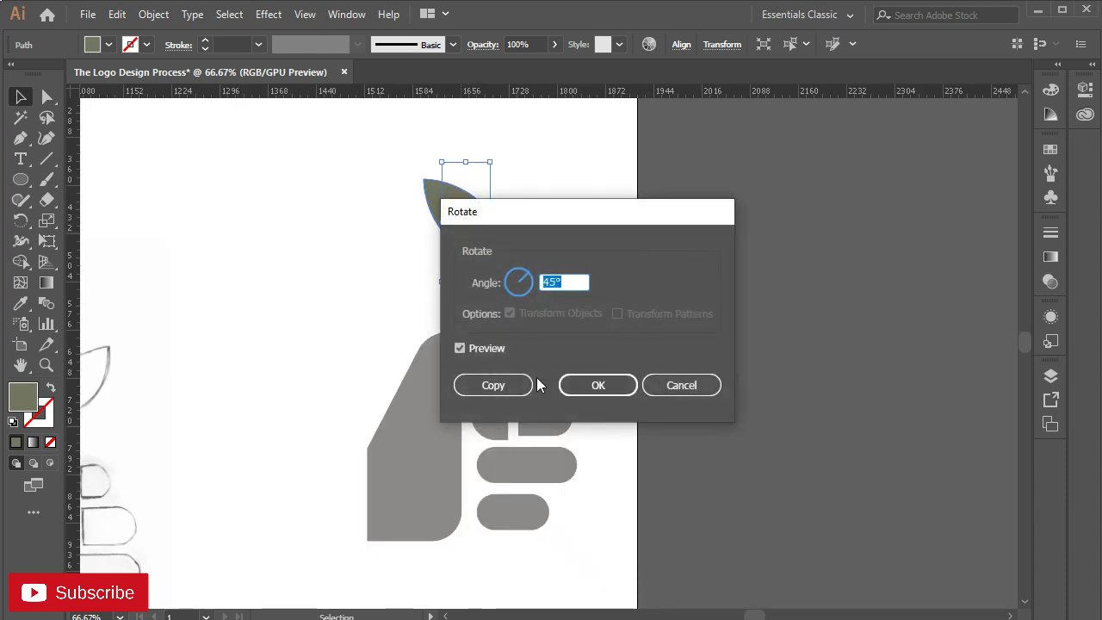
left_click(516, 386)
left_click_drag(460, 220, 408, 273)
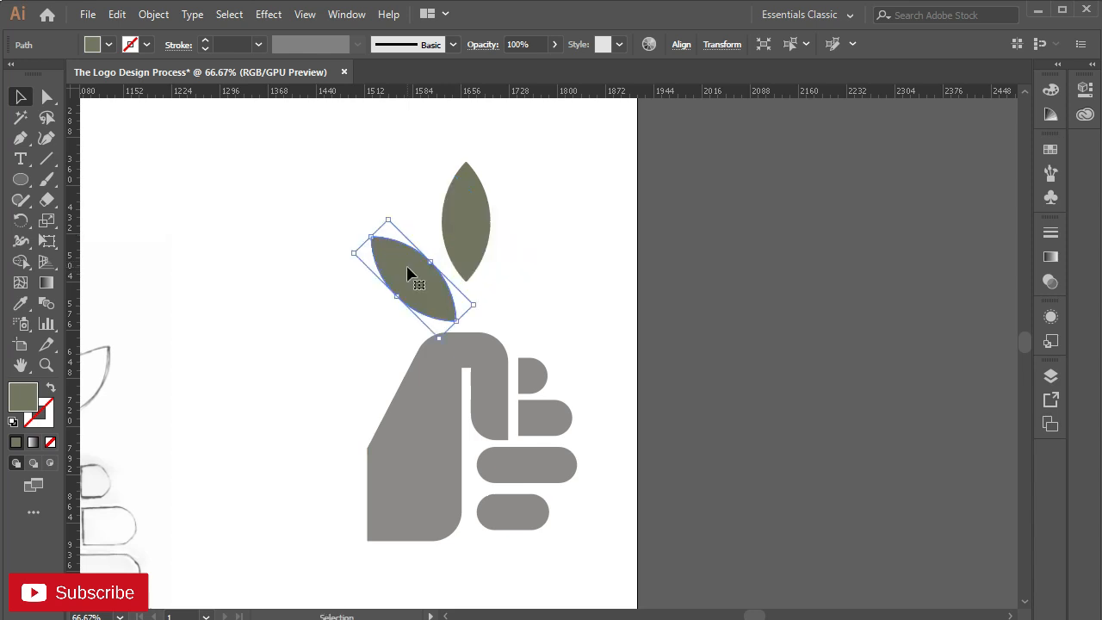
- Create a reflected copy of the left leaf and place it on the right side of the upright leaf
right_click(408, 274)
mouse_move(476, 517)
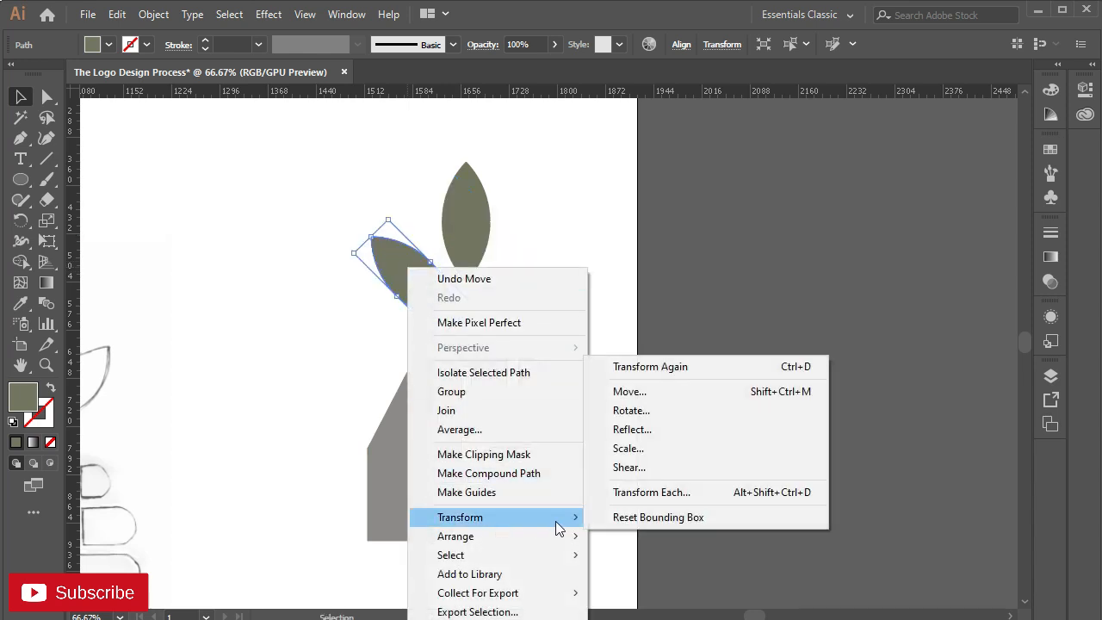
left_click(656, 426)
left_click(500, 431)
left_click_drag(427, 280, 527, 291)
left_click(547, 329)
- Select both side leaves and nudge them two increments right to center them under the upright leaf
key("ctrl+equal")
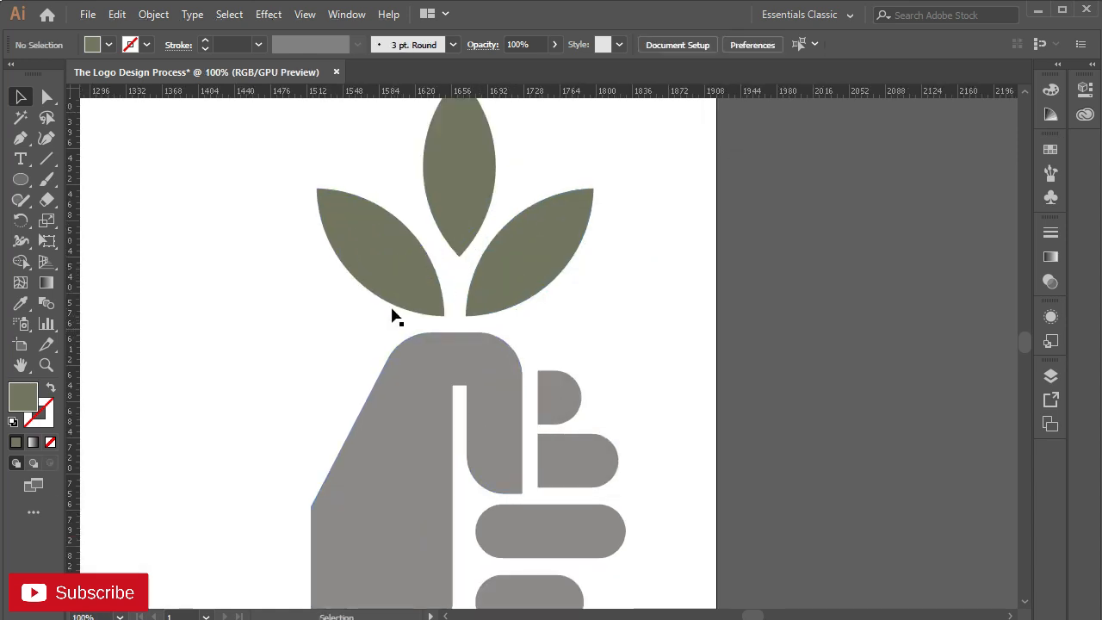
left_click(397, 272)
left_click(556, 278, "shift")
key("Right")
key("Right")
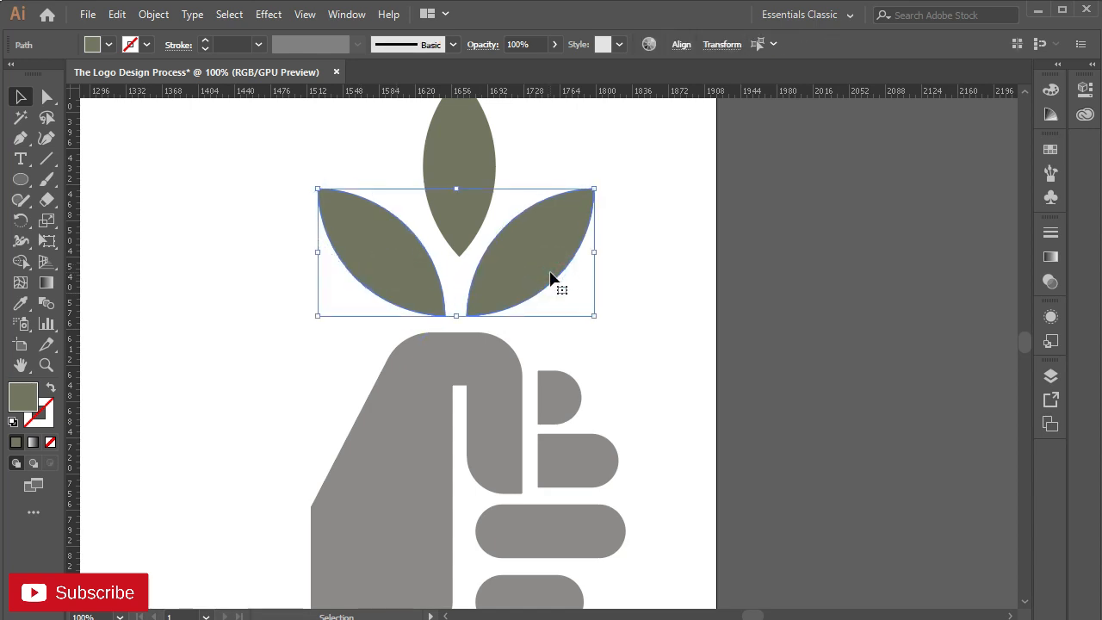
- Nudge both side leaves two increments right and one down to center them beneath the upright leaf
key("Right")
key("Down")
key("Right")
left_click(611, 148)
scroll(528, 224, "down", 2)
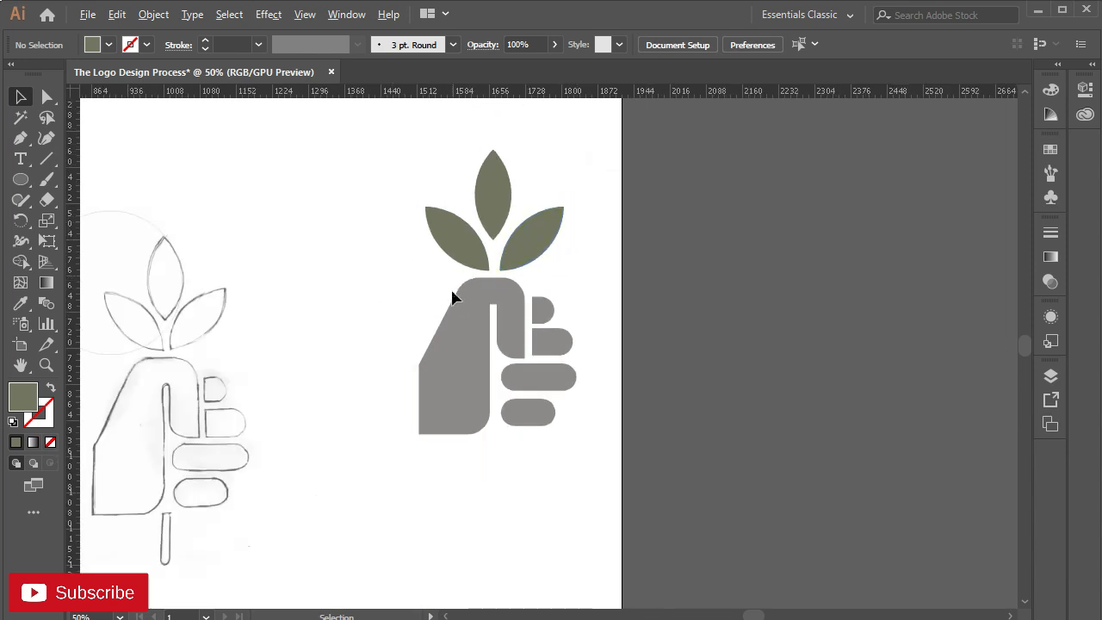
- Draw a stem rectangle about 16 pt wide and 109 pt tall in the hand's slot, and move it below the hand
left_click_drag(25, 184, 59, 180)
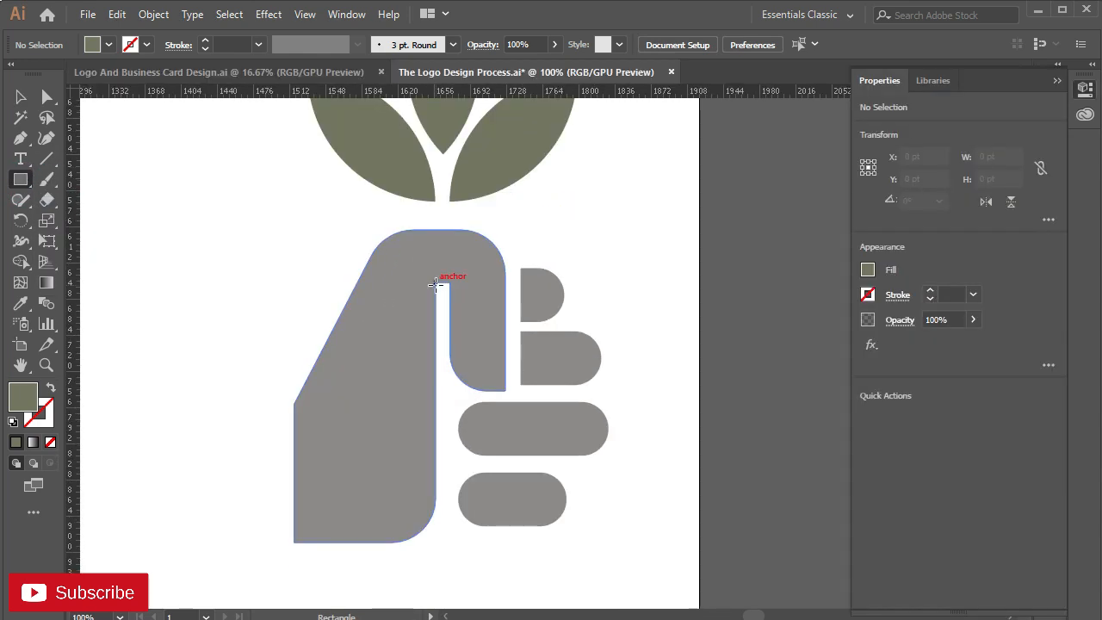
mouse_move(436, 287)
left_mouse_down()
mouse_move(450, 316)
mouse_move(449, 391)
left_mouse_up()
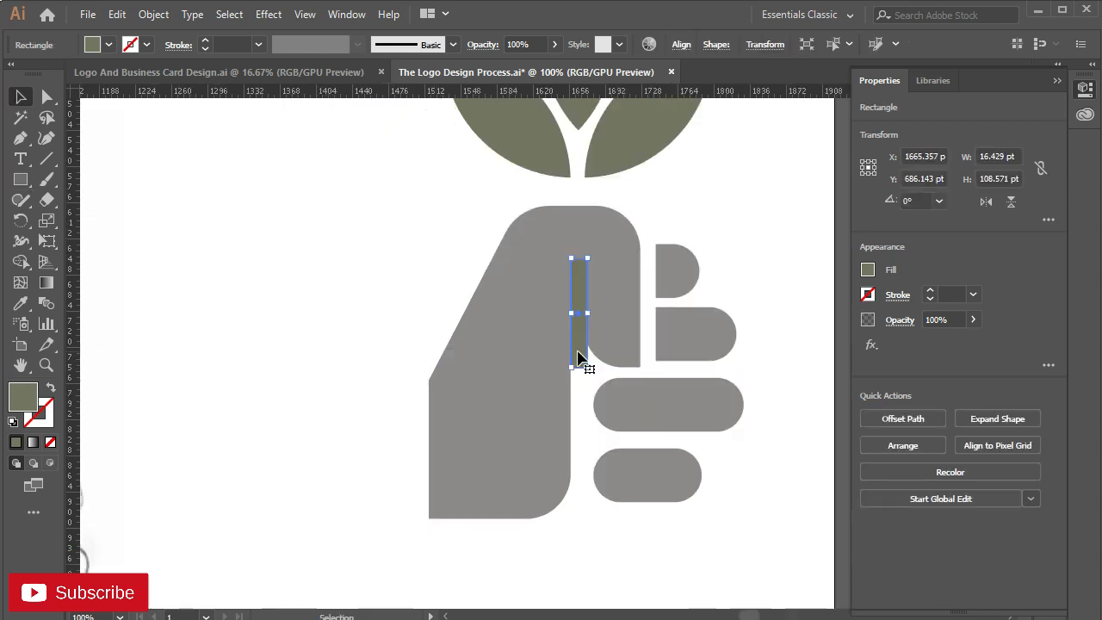
left_click_drag(578, 362, 546, 531)
- Round the bottom corners of the stem and deselect it
key("a")
scroll(570, 524, "up", 1)
scroll(570, 524, "up", 2)
left_click_drag(618, 465, 594, 411)
scroll(689, 482, "down", 1)
left_click(699, 356)
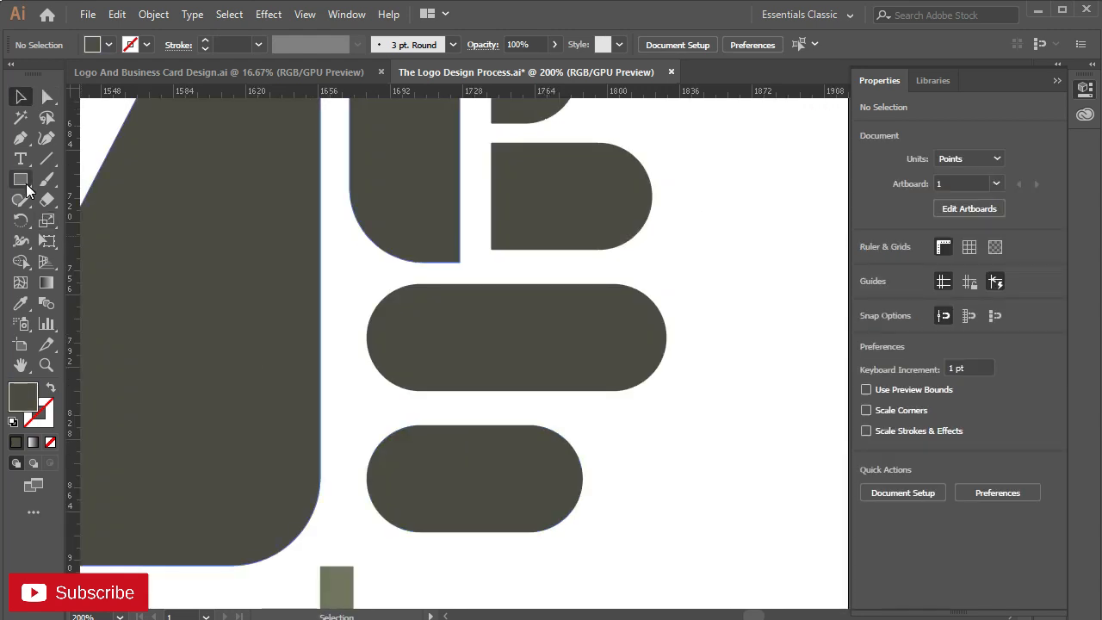
- Draw an olive spacer rectangle filling the gap between the two lowest fingers, and move it onto the top edge of the third finger
left_click(21, 179)
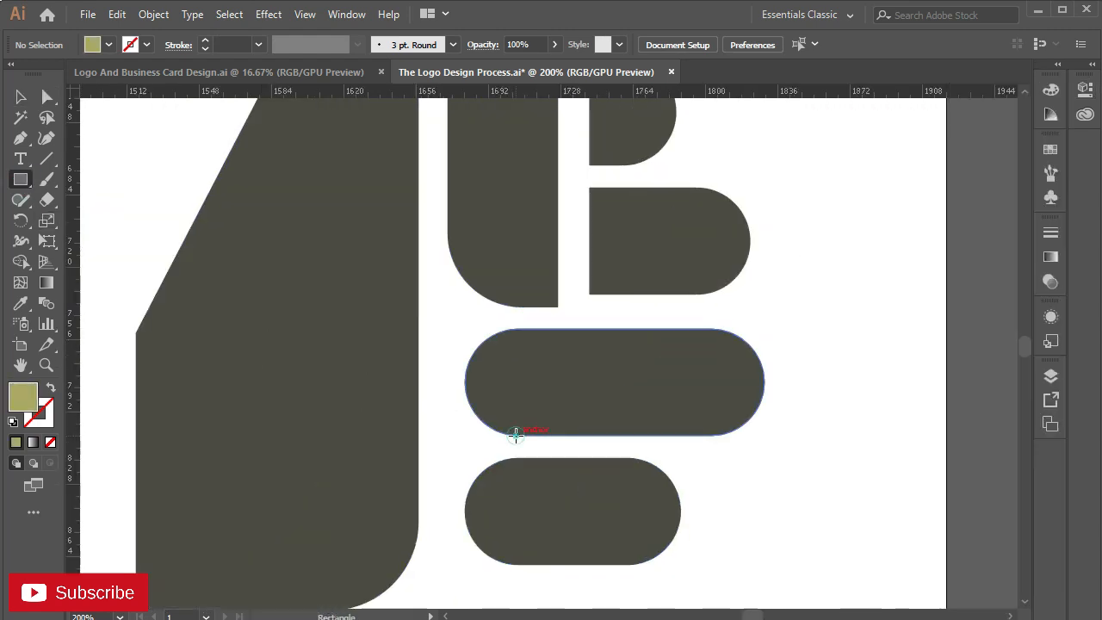
mouse_move(519, 438)
left_mouse_down()
mouse_move(545, 462)
mouse_move(609, 456)
left_mouse_up()
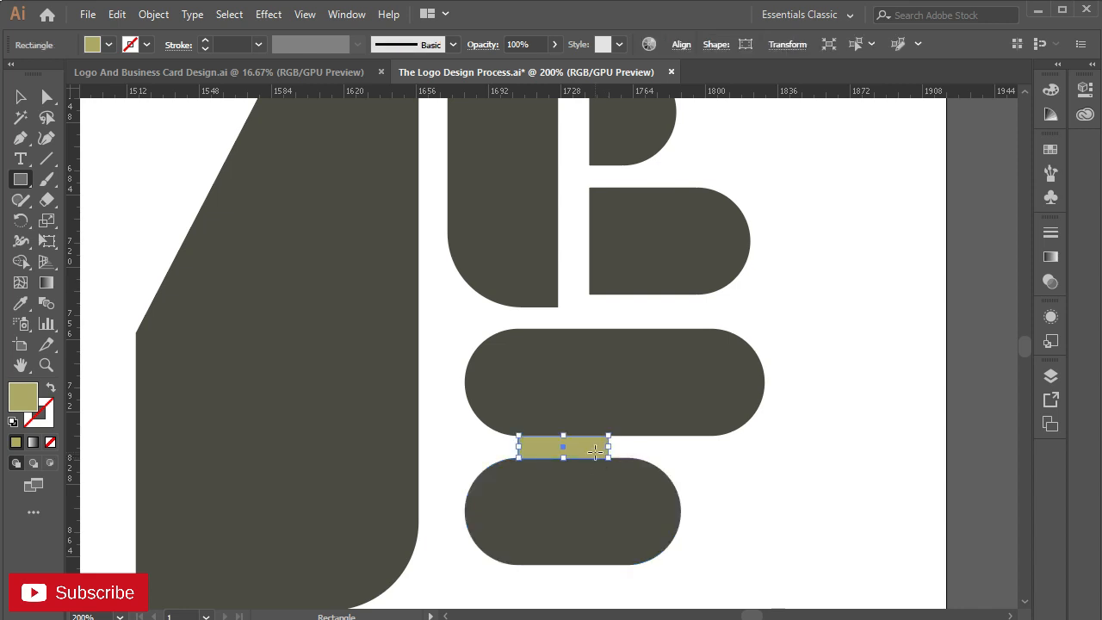
key("v")
left_click_drag(584, 455, 659, 327)
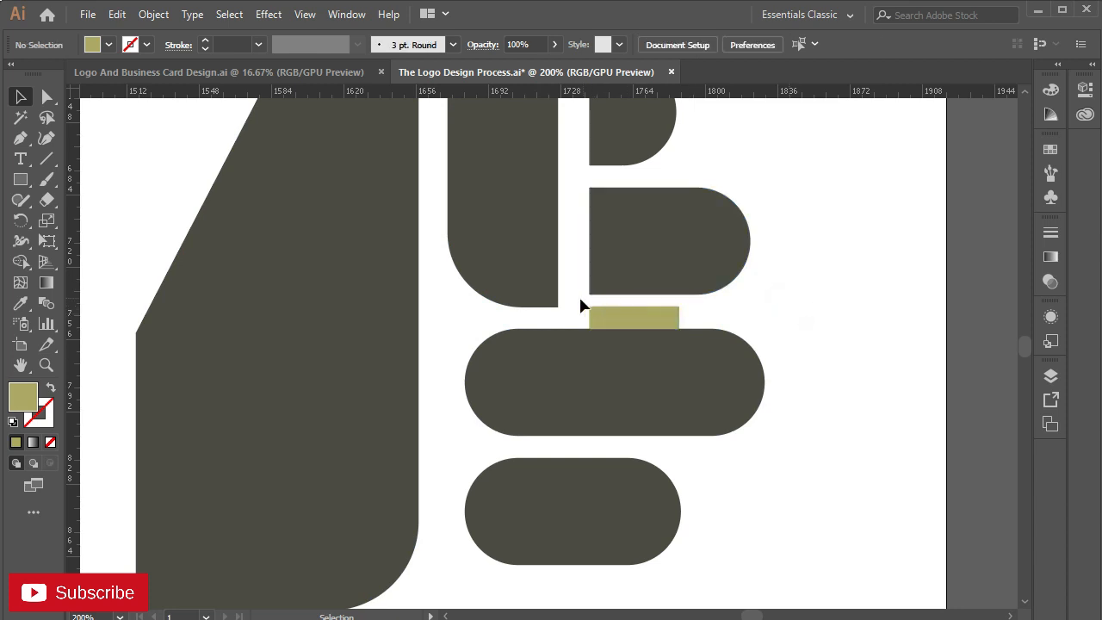
- Move the two upper fingers down together onto the spacer, and move the spacer into the gap between those two fingers
left_click_drag(589, 294, 537, 430)
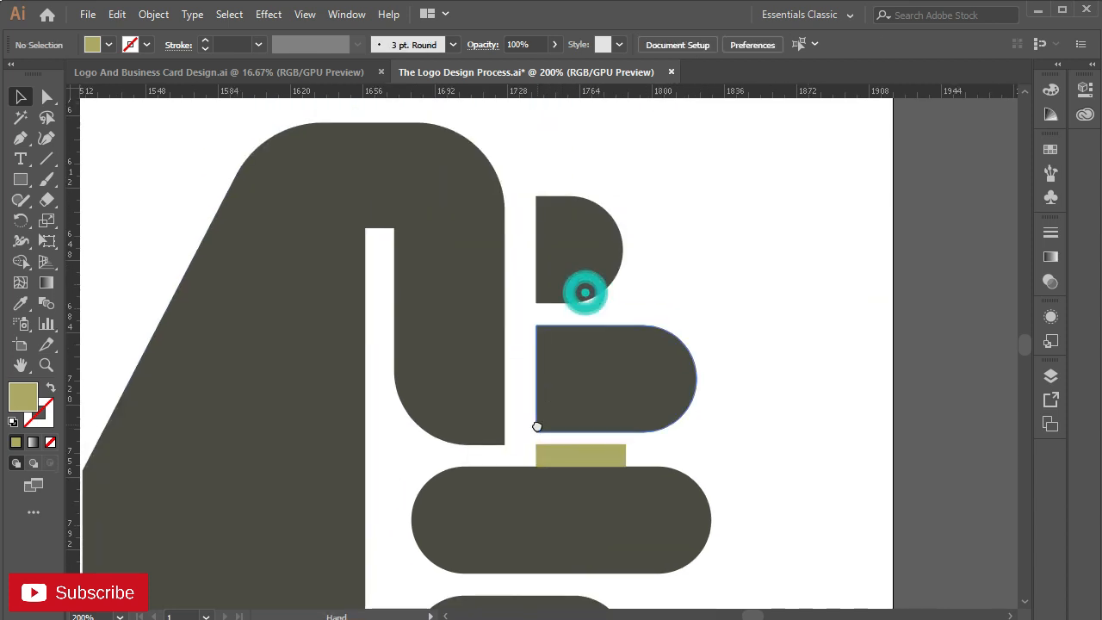
scroll(542, 431, "up", 1)
left_click(593, 366)
left_click(596, 198, "shift")
mouse_move(583, 342)
left_mouse_down()
mouse_move(575, 340)
mouse_move(579, 362)
left_mouse_up()
left_click(571, 477)
left_click_drag(571, 476, 571, 284)
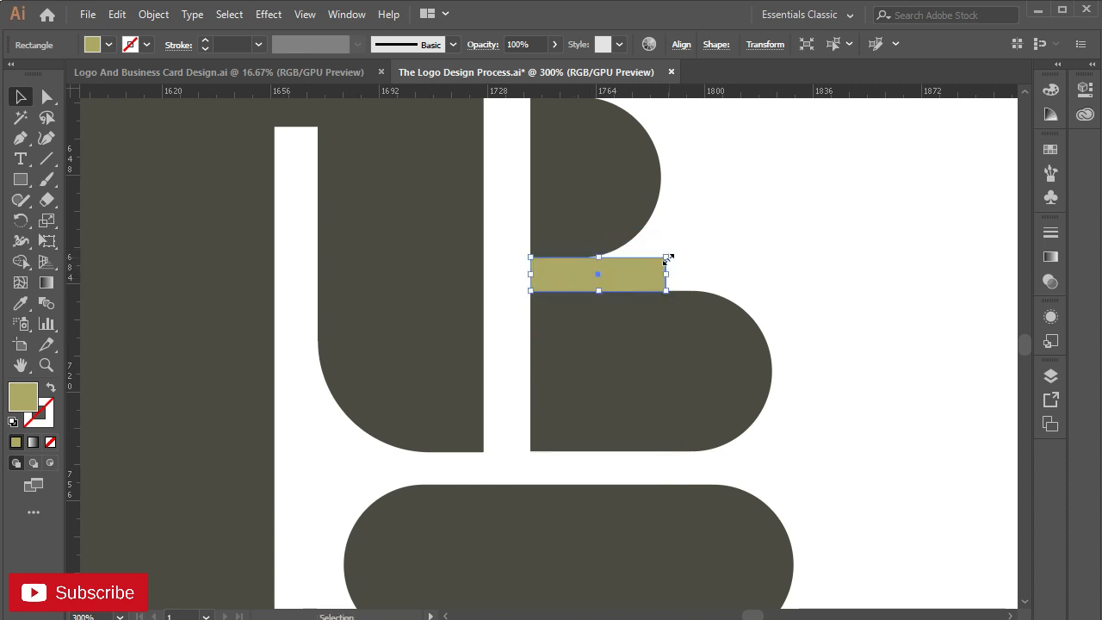
- Rotate the spacer 90° and move it into the top of the hand's vertical slot
left_click_drag(671, 256, 603, 229)
key("ctrl+shift+a")
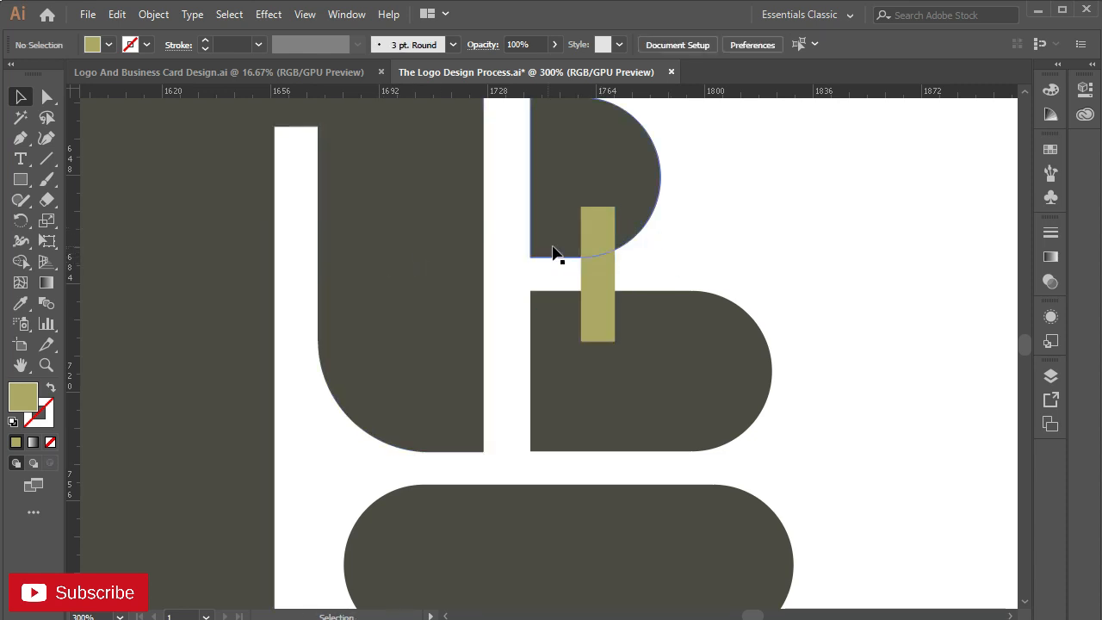
left_click_drag(598, 277, 292, 176)
scroll(291, 172, "up", 3)
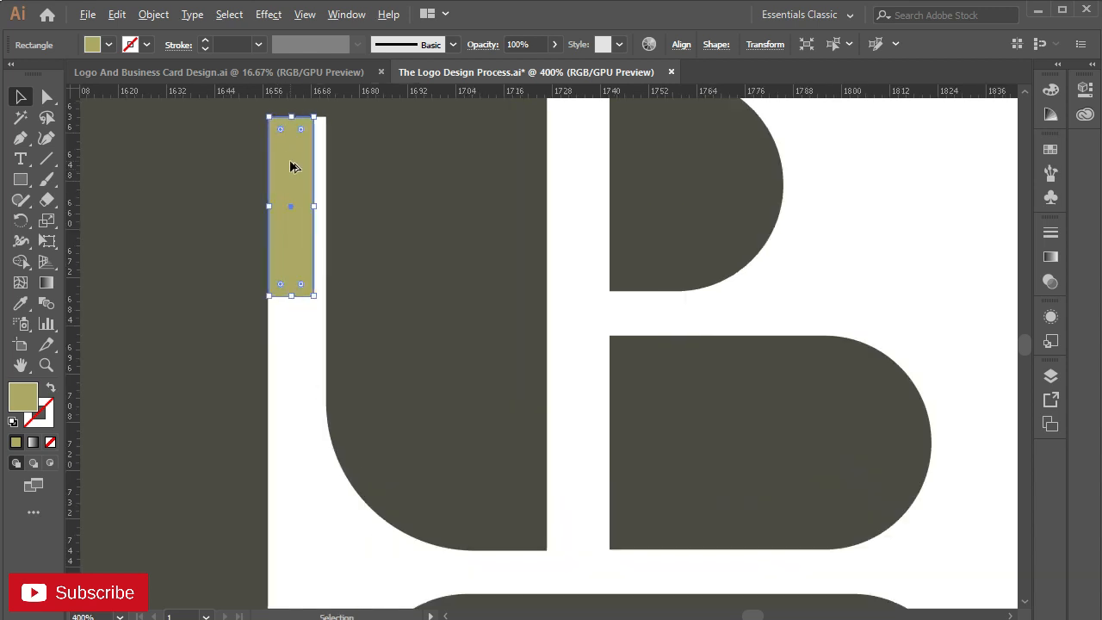
- In outline view, align the spacer's left edge exactly with the left edge of the hand's slot
key("ctrl+y")
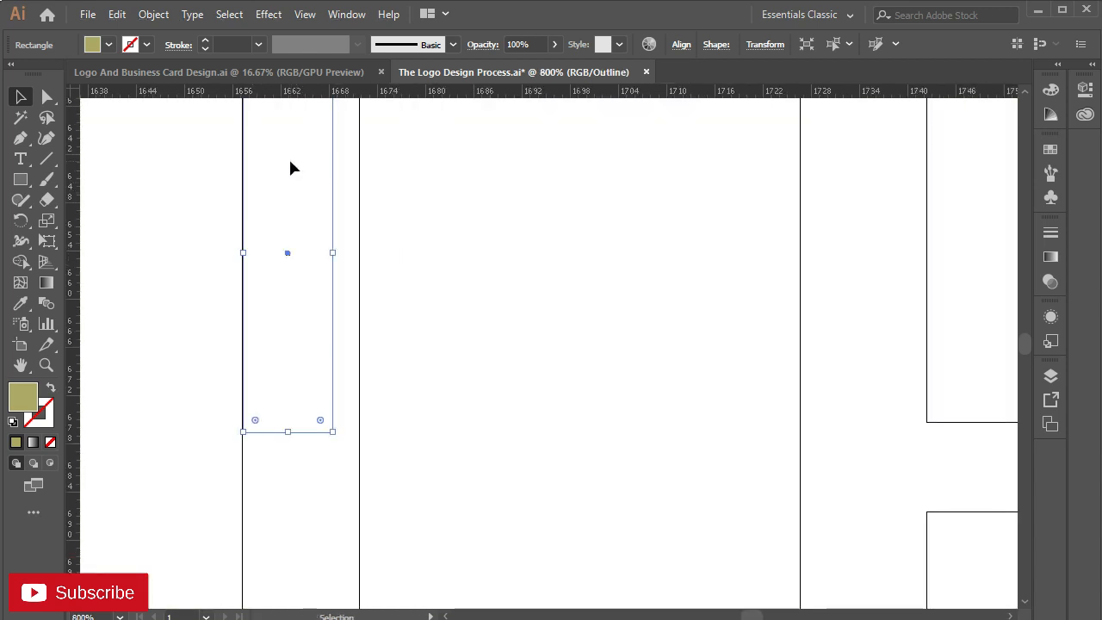
scroll(279, 162, "up", 3)
key("Left")
key("Left")
key("Right")
key("Right")
key("Right")
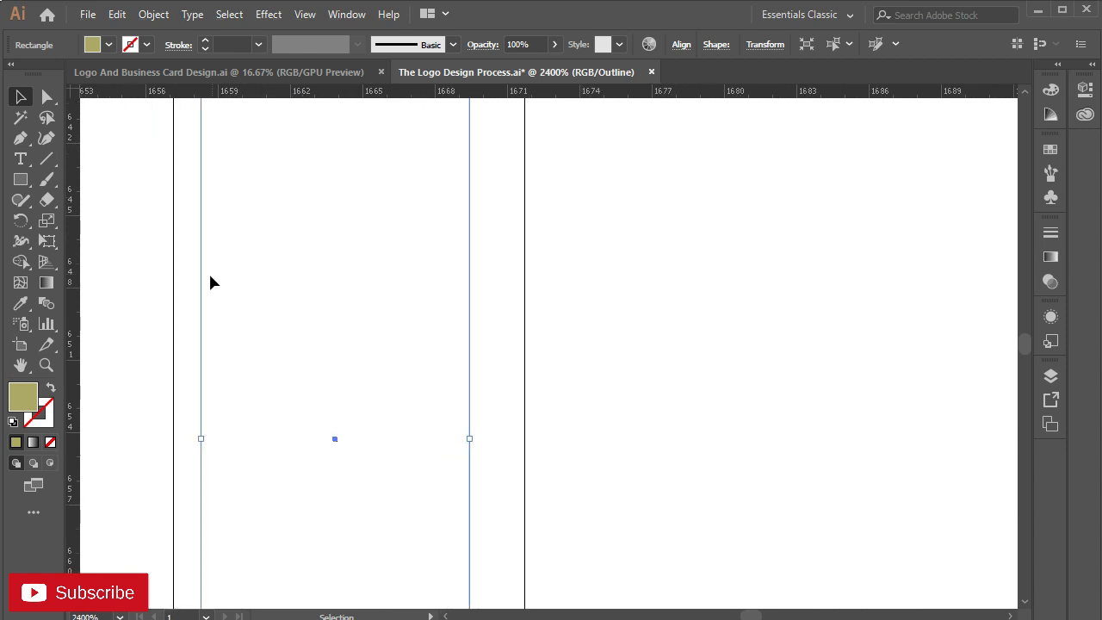
left_click_drag(198, 274, 173, 279)
scroll(239, 303, "down", 5)
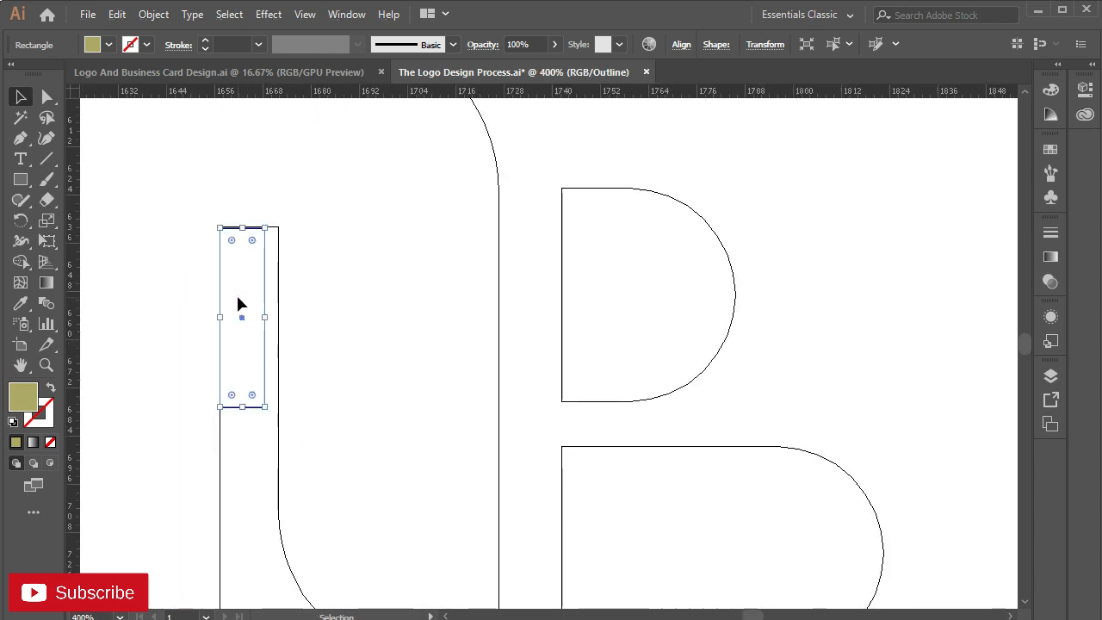
- Align the spacer's top edge with the top of the slot and return to preview mode
scroll(254, 226, "up", 3)
scroll(217, 234, "up", 1)
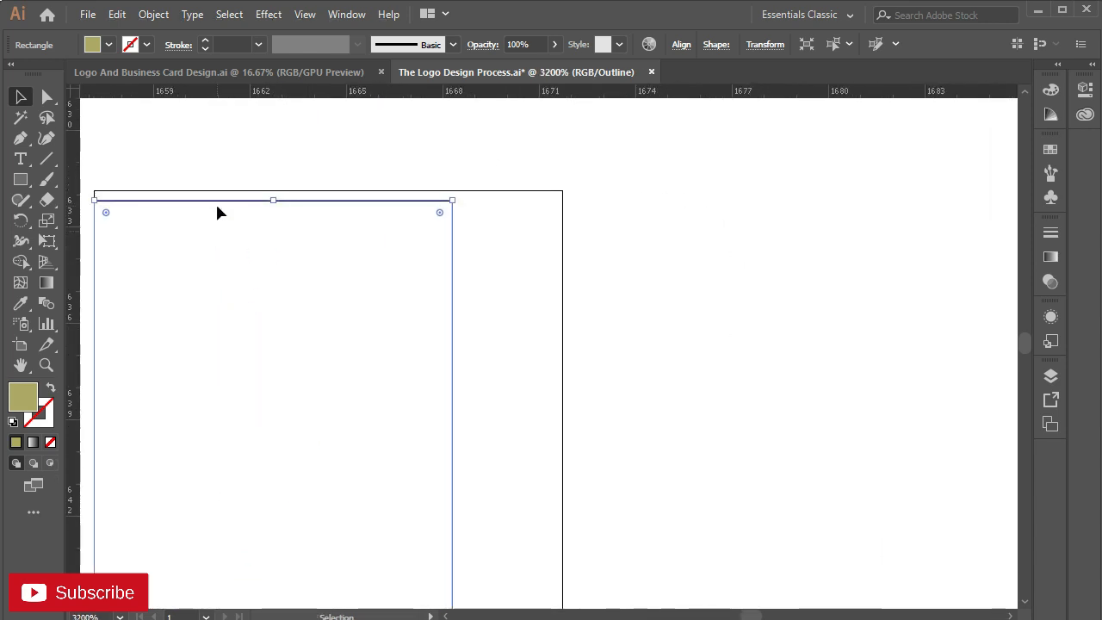
left_click_drag(219, 207, 218, 196)
key("ctrl+y")
scroll(229, 293, "down", 3)
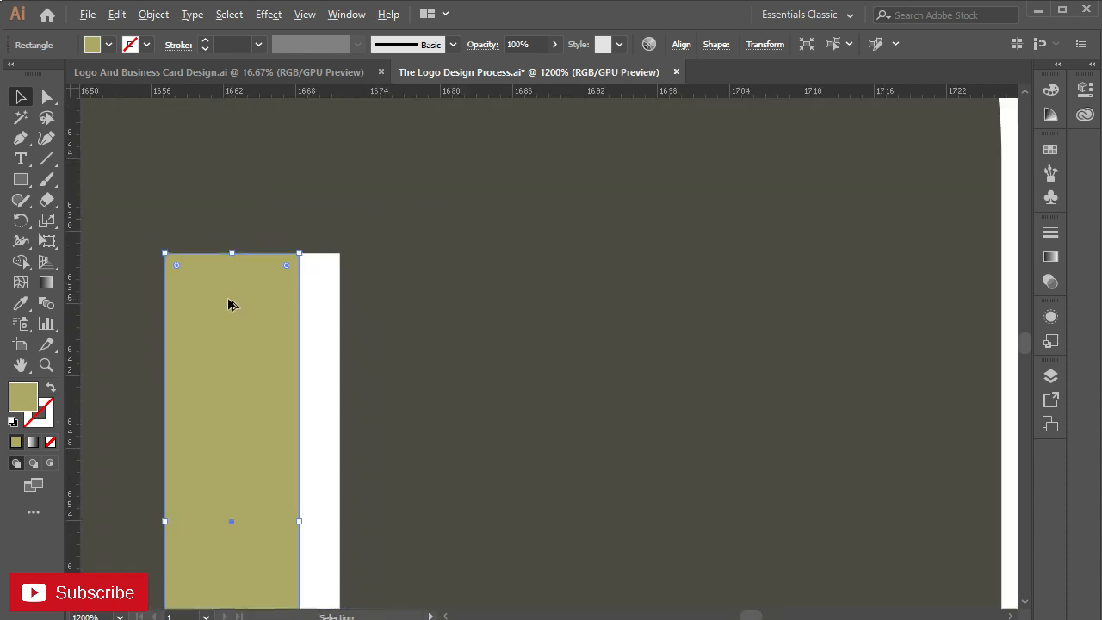
scroll(413, 276, "down", 6)
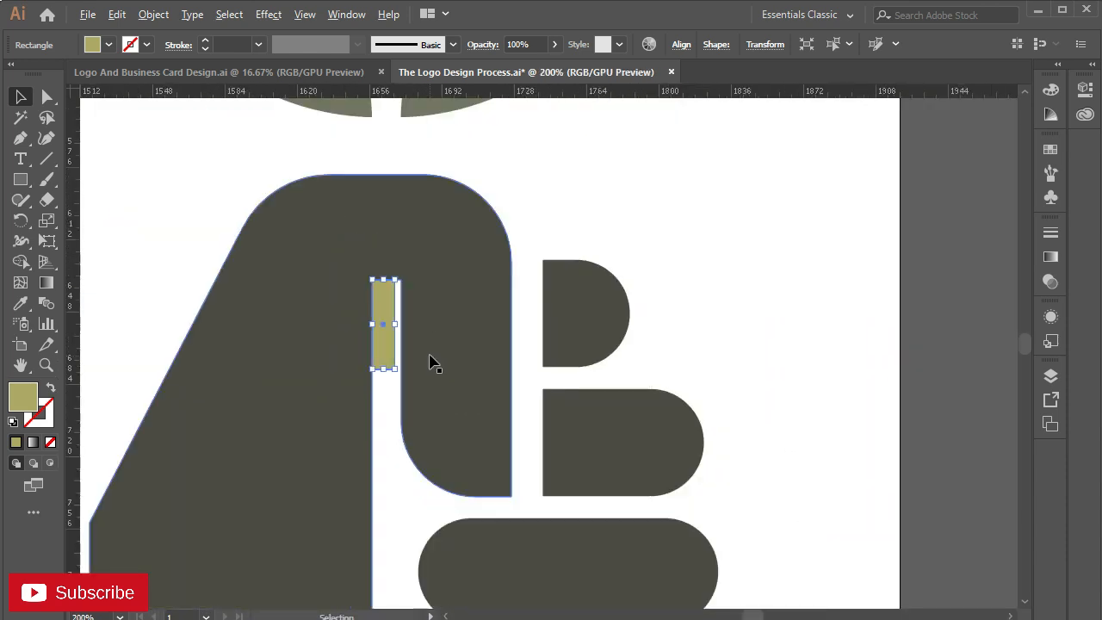
- Place a vertical guide along the spacer's right edge and lock the guides
left_click(164, 233)
key("a")
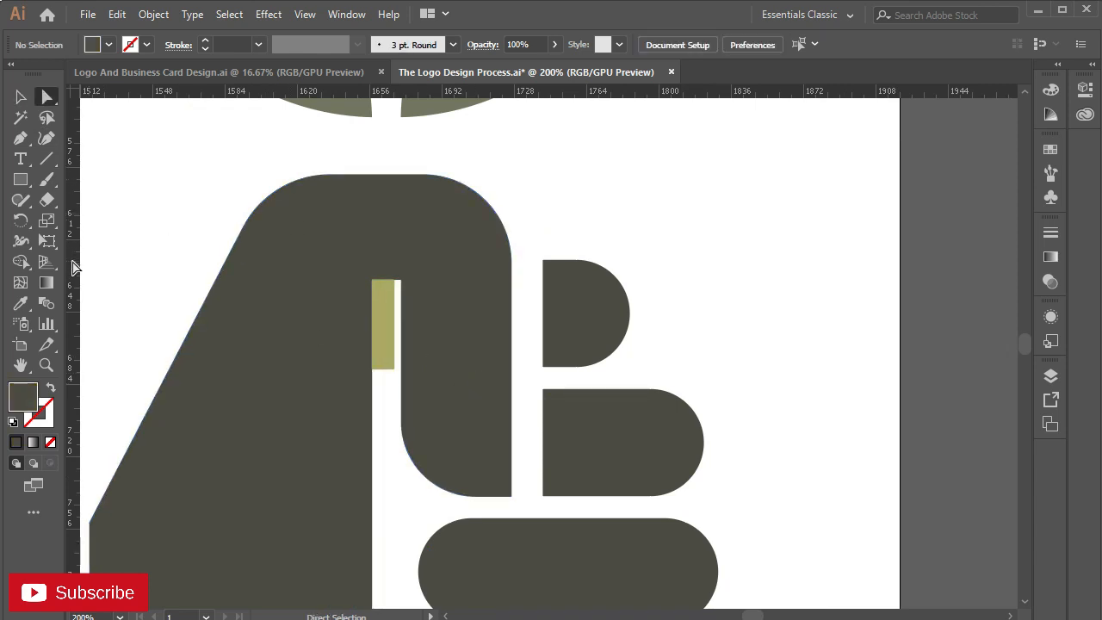
left_click(380, 311)
left_click(20, 97)
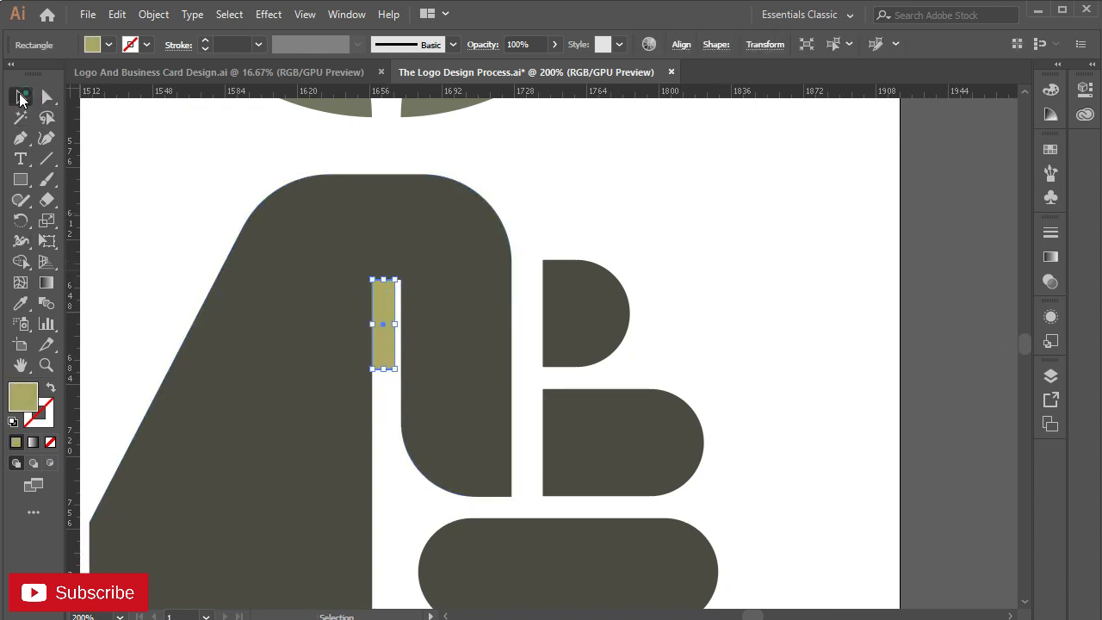
left_click_drag(76, 295, 394, 346)
scroll(393, 348, "up", 10)
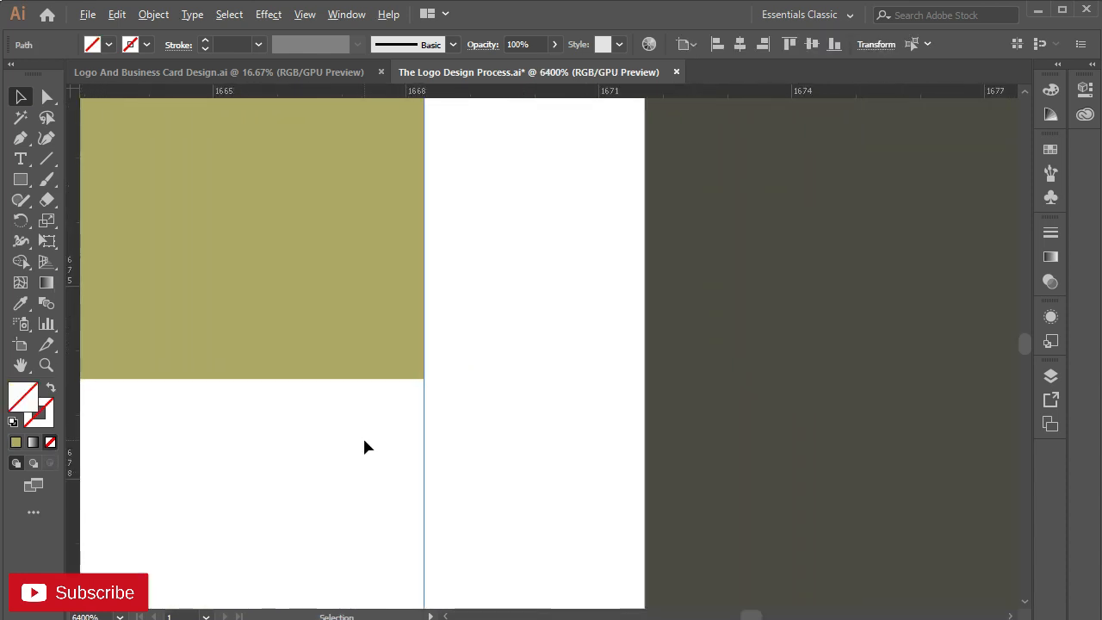
right_click(424, 406)
left_click(492, 528)
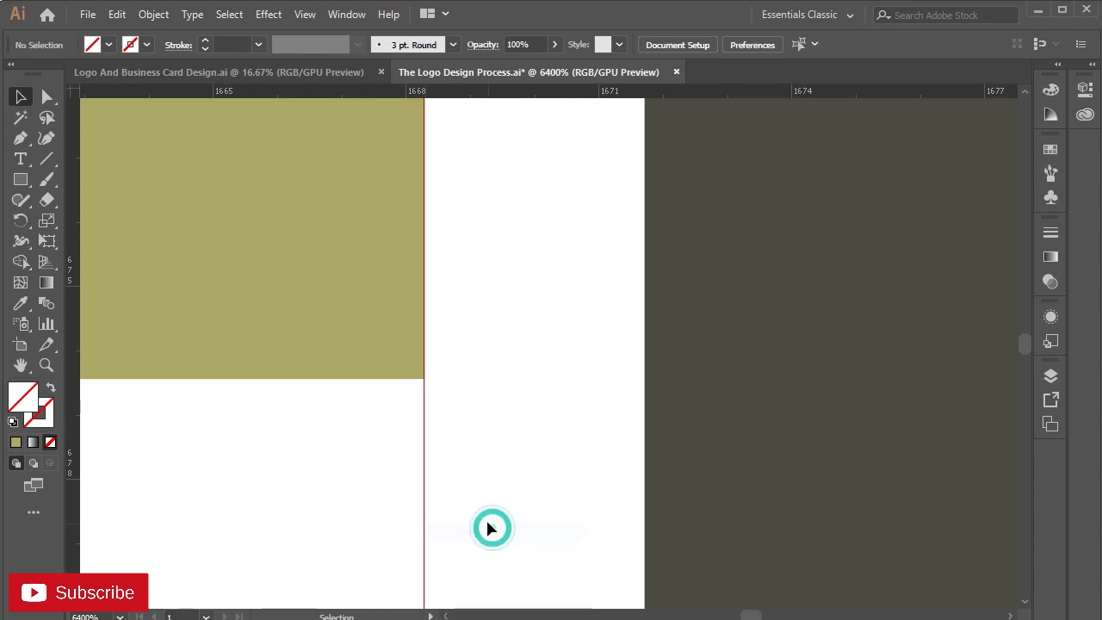
- Move the spacer out of the slot to the empty area left of the hand
scroll(384, 451, "down", 8)
left_click(334, 404)
scroll(334, 404, "down", 1)
left_click_drag(339, 402, 121, 360)
left_click(47, 97)
left_click_drag(347, 210, 696, 580)
scroll(628, 524, "down", 1)
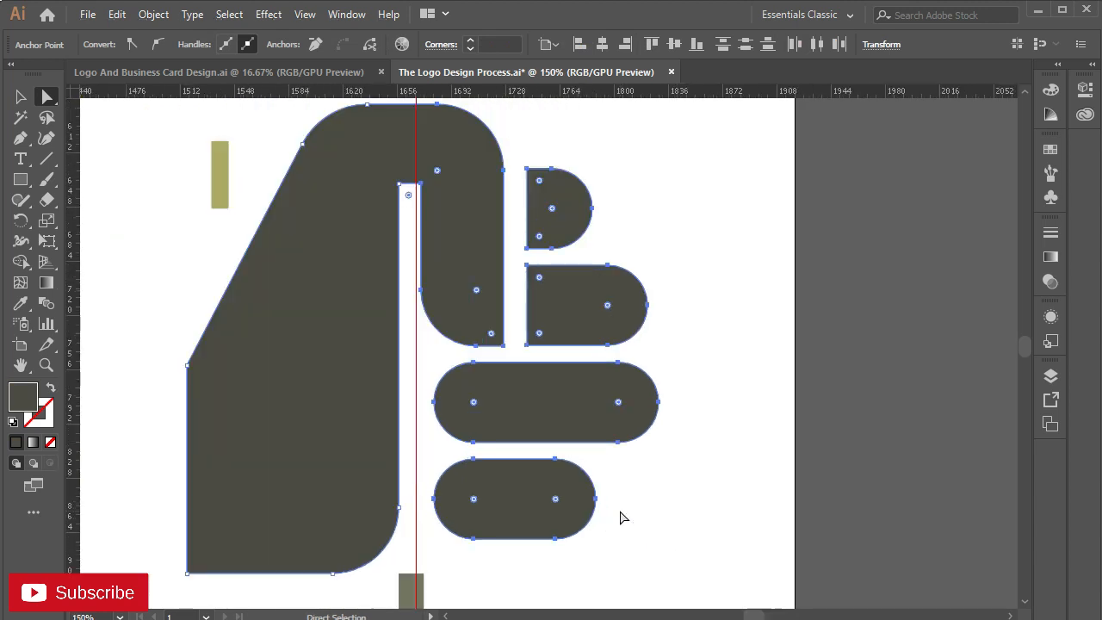
key("ctrl")
key("space")
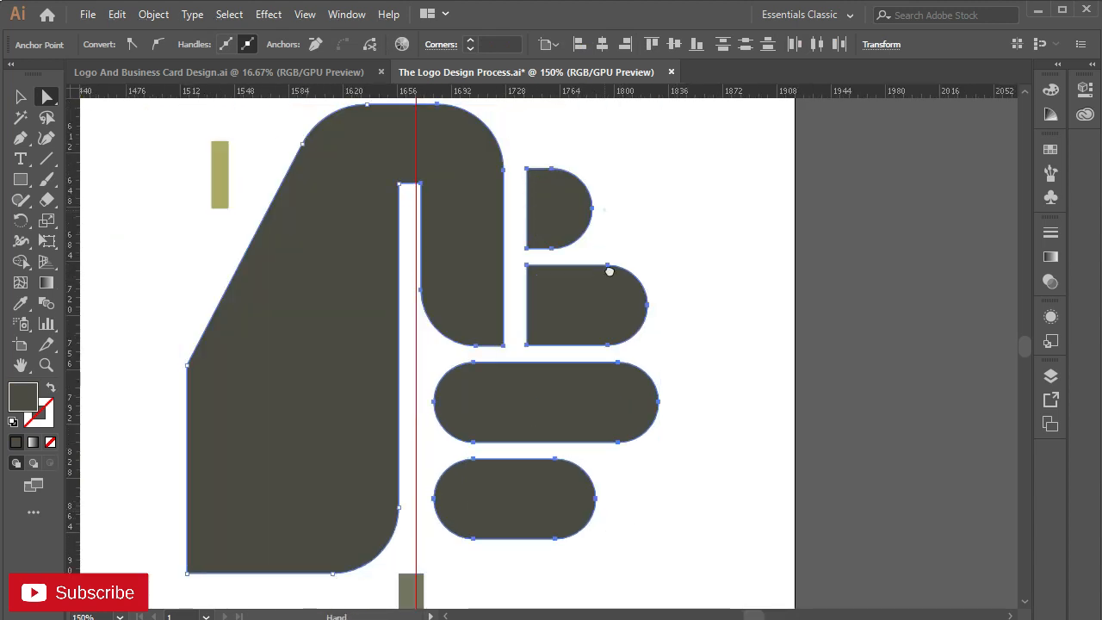
left_click_drag(609, 271, 617, 381)
left_click(624, 181)
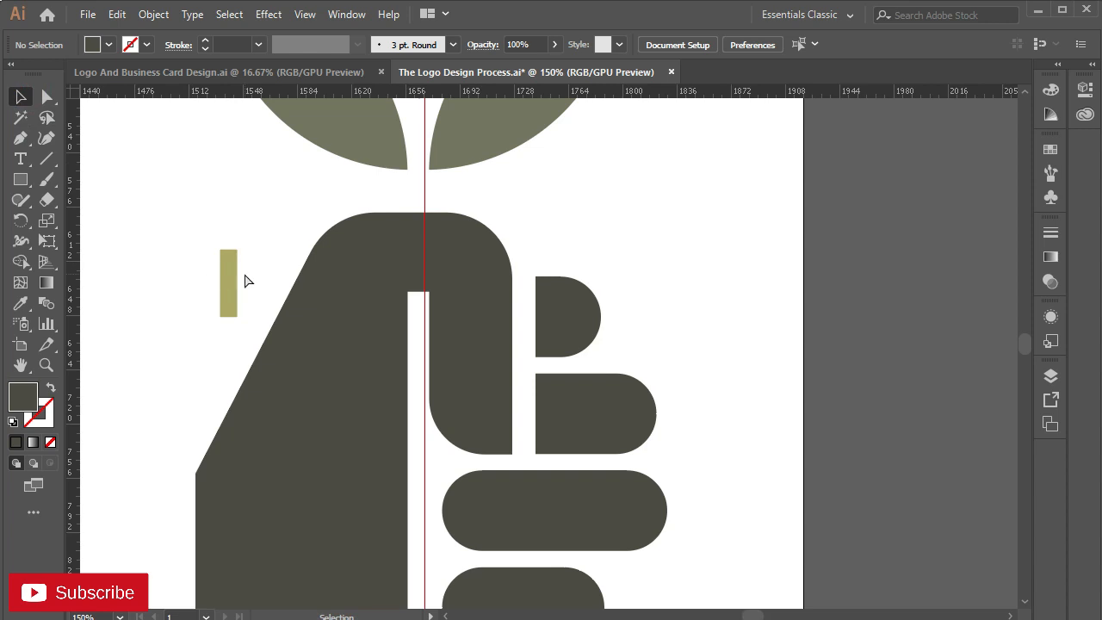
left_click_drag(243, 278, 409, 319)
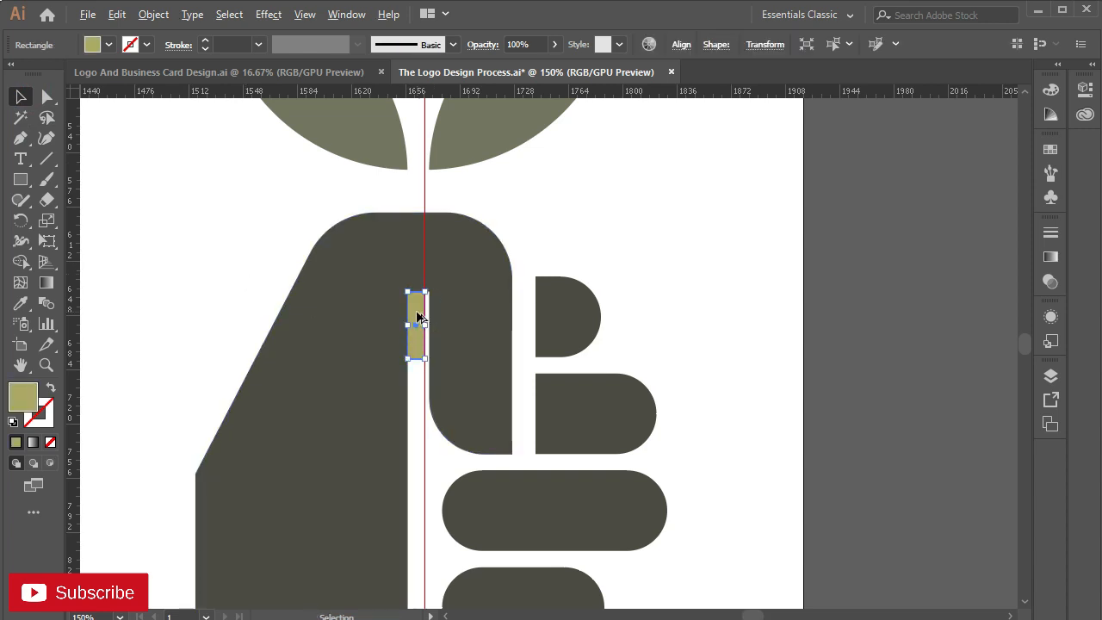
left_click_drag(416, 316, 139, 277)
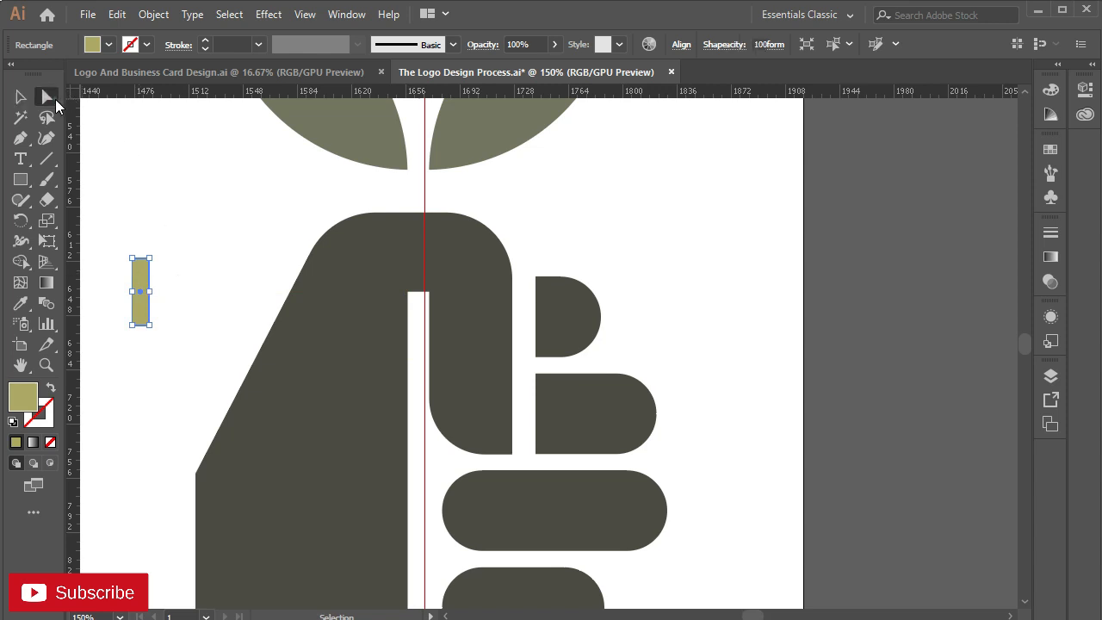
- Select the anchor points right of the guide, including all fingers, and nudge them left until the slot's right edge meets the guide
left_click(49, 97)
scroll(449, 215, "down", 1)
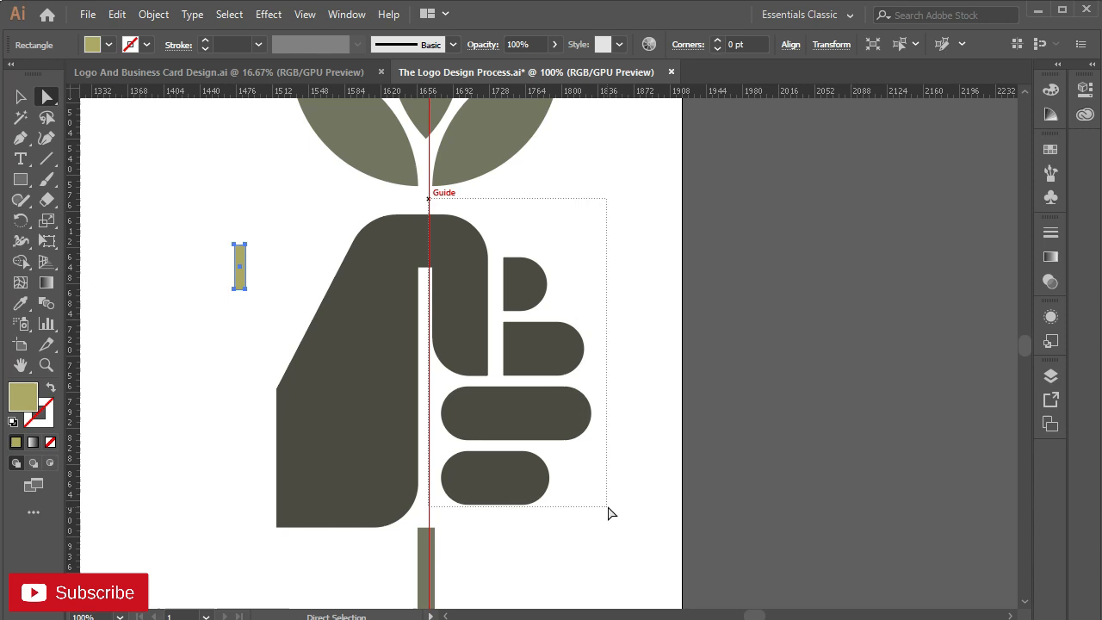
left_click_drag(609, 513, 610, 512)
key("Left")
key("Left")
key("Left")
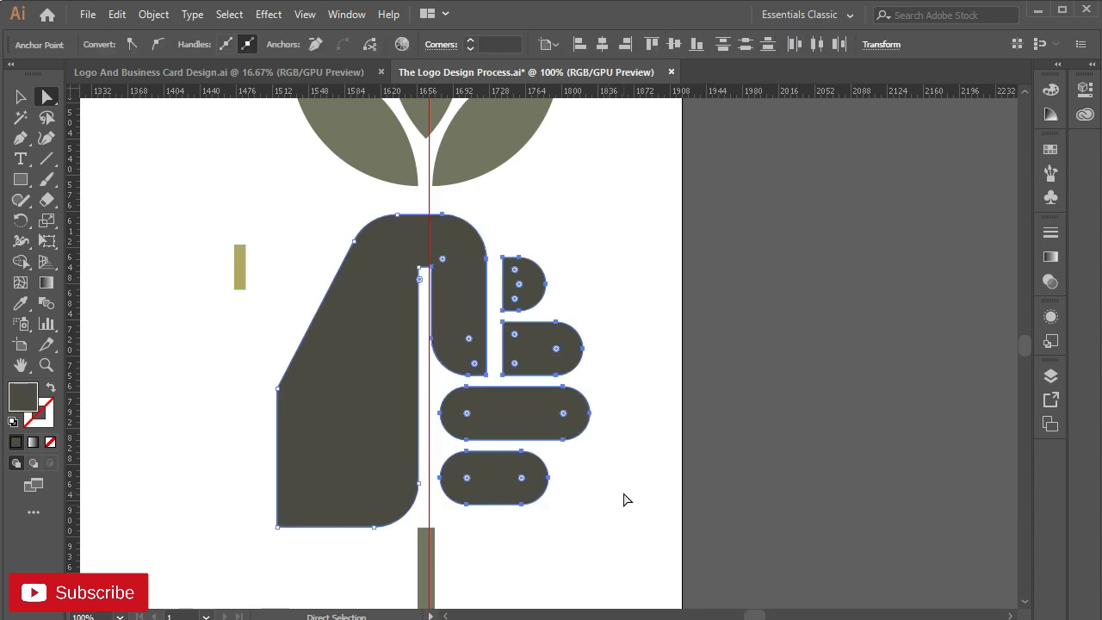
scroll(433, 396, "up", 5)
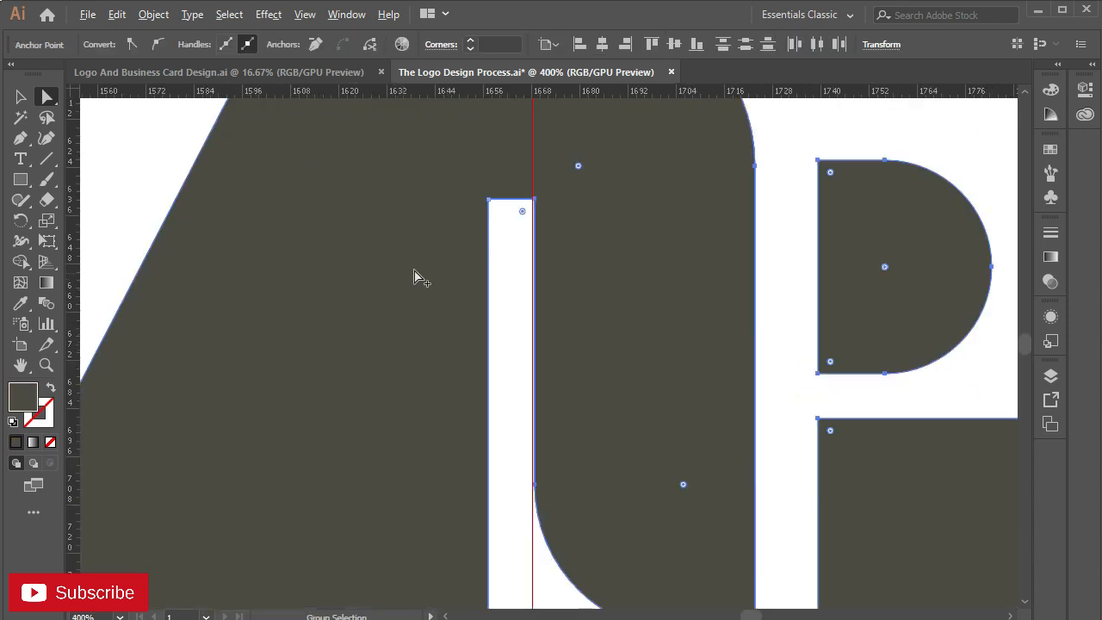
key("Left")
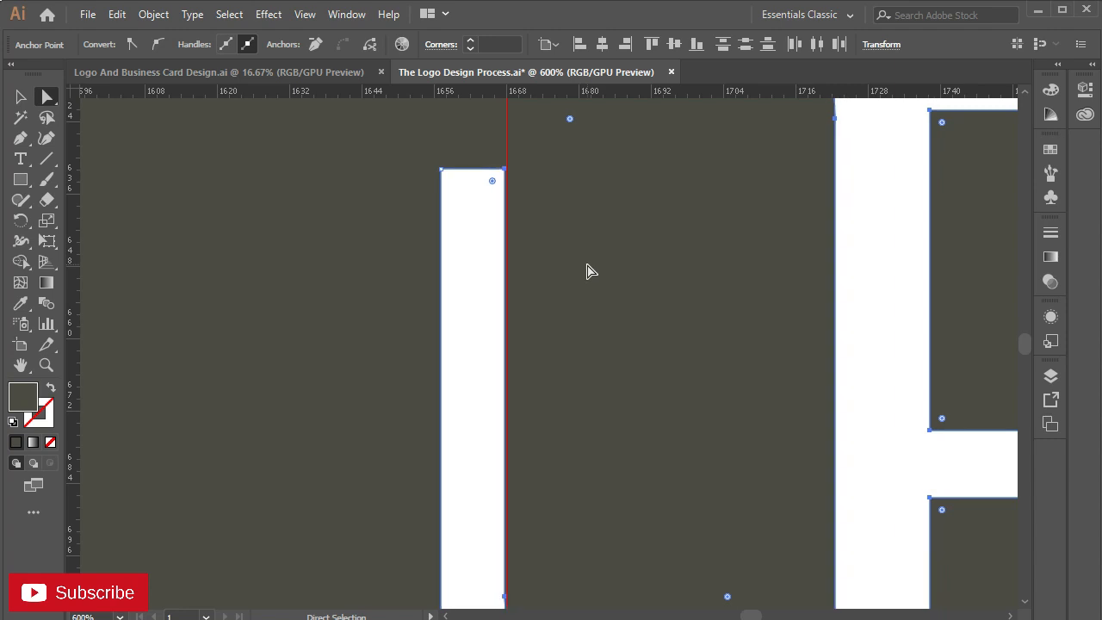
- Unlock the guides and delete the vertical guide through the hand
scroll(586, 274, "down", 6)
left_click(604, 225)
right_click(567, 221)
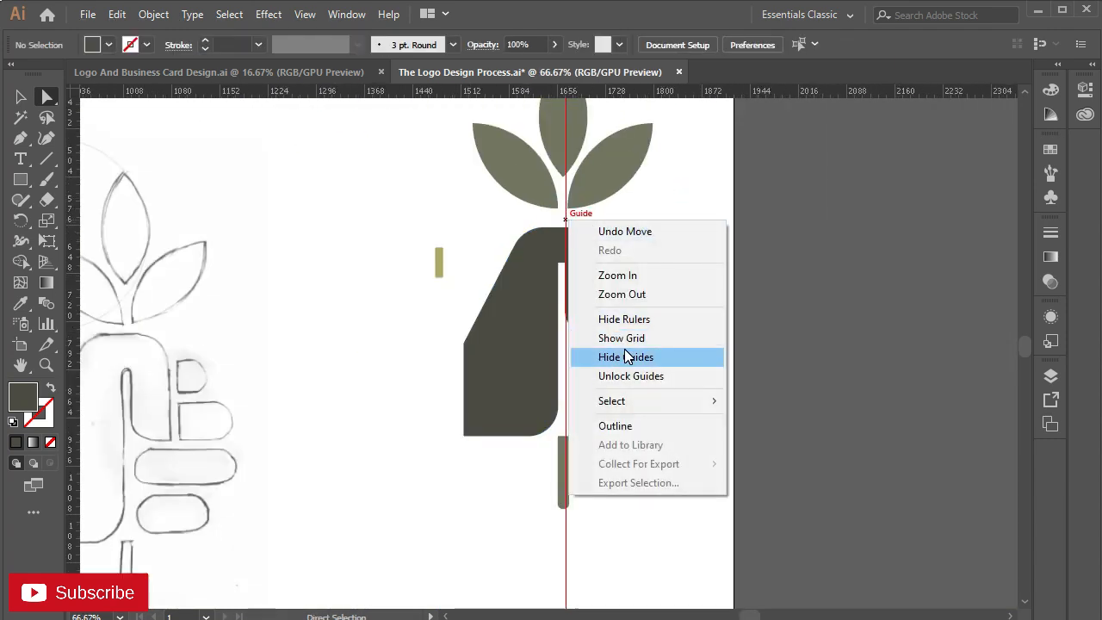
left_click(631, 375)
left_click(564, 224)
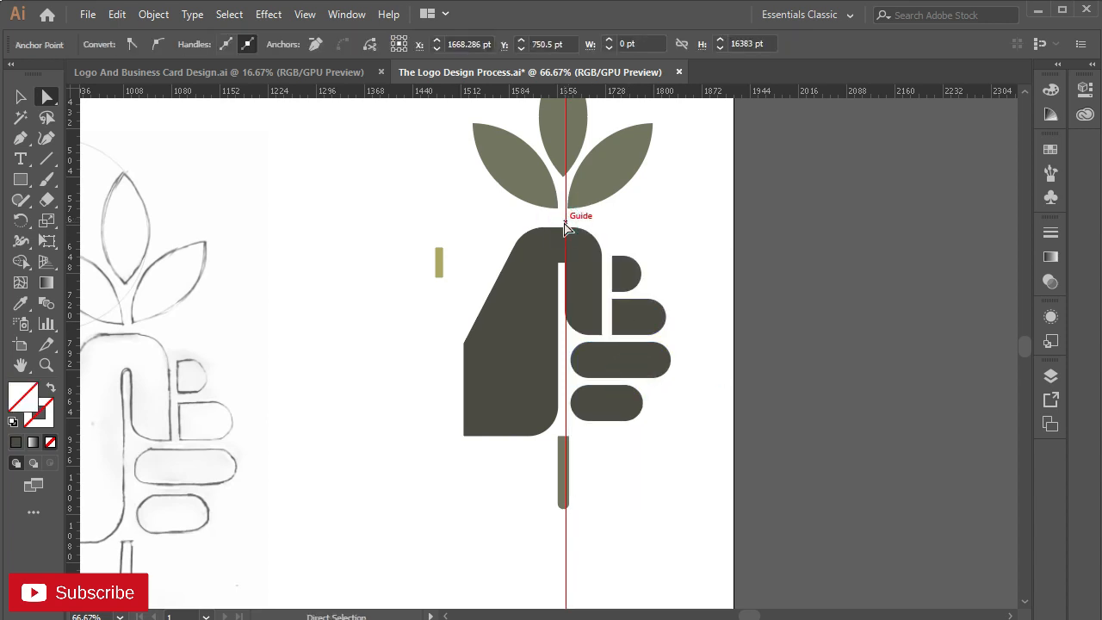
key("Delete")
left_click(320, 387)
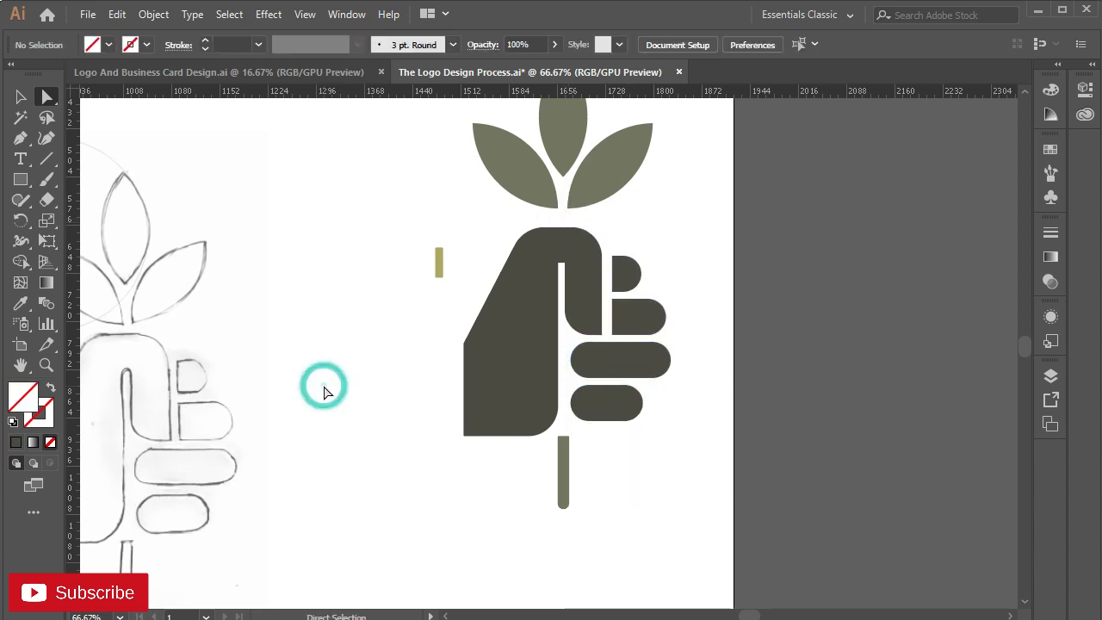
- Move the spacer into the vertical gap beside the two upper fingers, against the right edge of the hand shape
key("ctrl+equal")
key("ctrl+equal")
left_click(191, 175)
left_click_drag(191, 175, 576, 250)
key("ctrl+equal")
key("ctrl+equal")
key("ctrl+equal")
key("ctrl+equal")
key("ctrl+equal")
- Select the two upper fingers and nudge them left toward the spacer's right edge
left_click(772, 397)
left_click(747, 239, "shift")
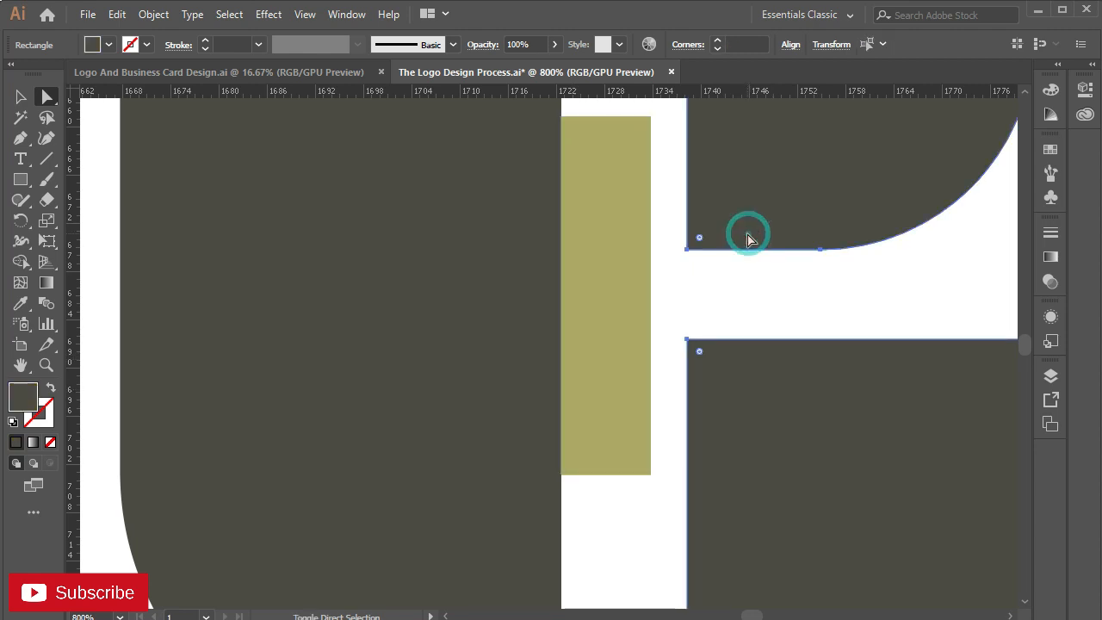
key("Left")
key("Left")
key("Left")
key("Left")
key("Left")
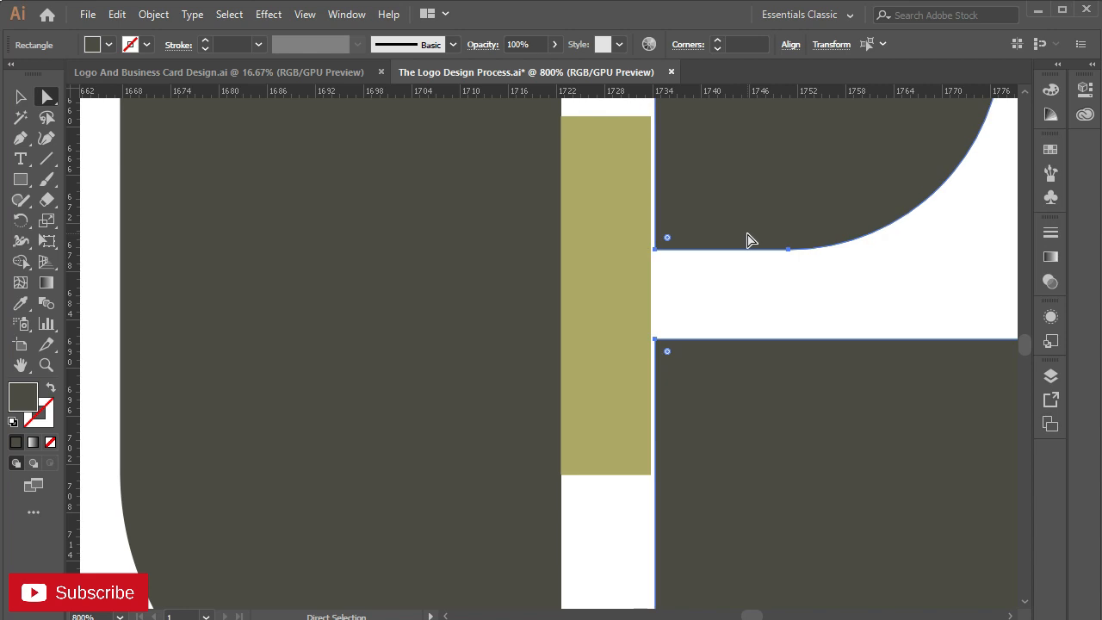
- Finish moving the two upper fingers left so they touch the spacer's right edge, and deselect them
scroll(743, 240, "up", 2)
left_click_drag(668, 224, 659, 221)
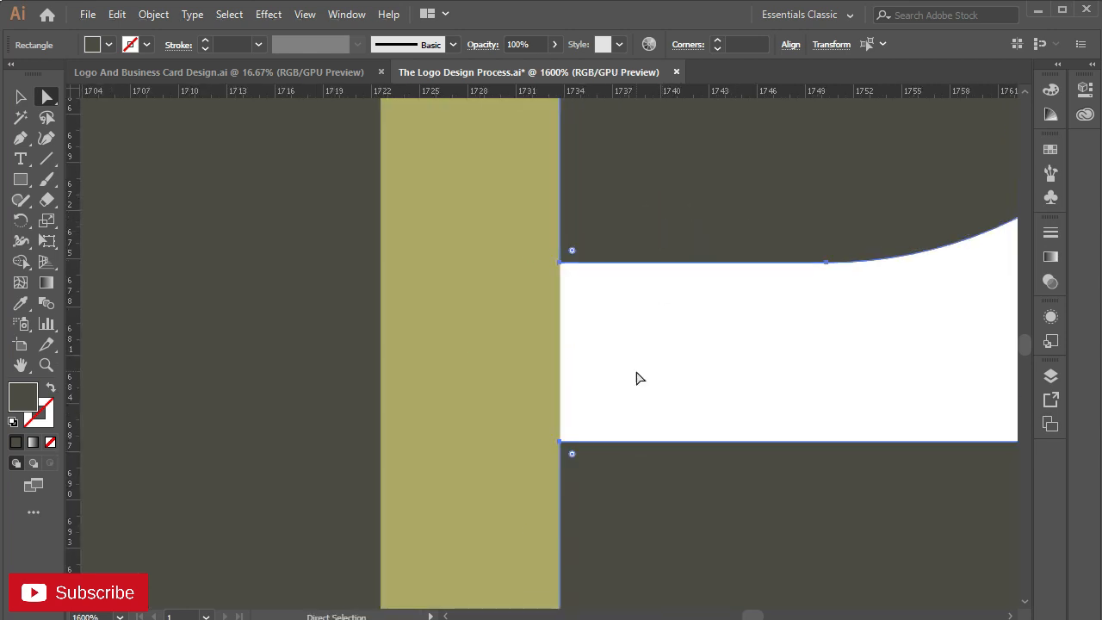
left_click(637, 371)
scroll(638, 371, "down", 6)
left_click(804, 295)
scroll(819, 313, "down", 1)
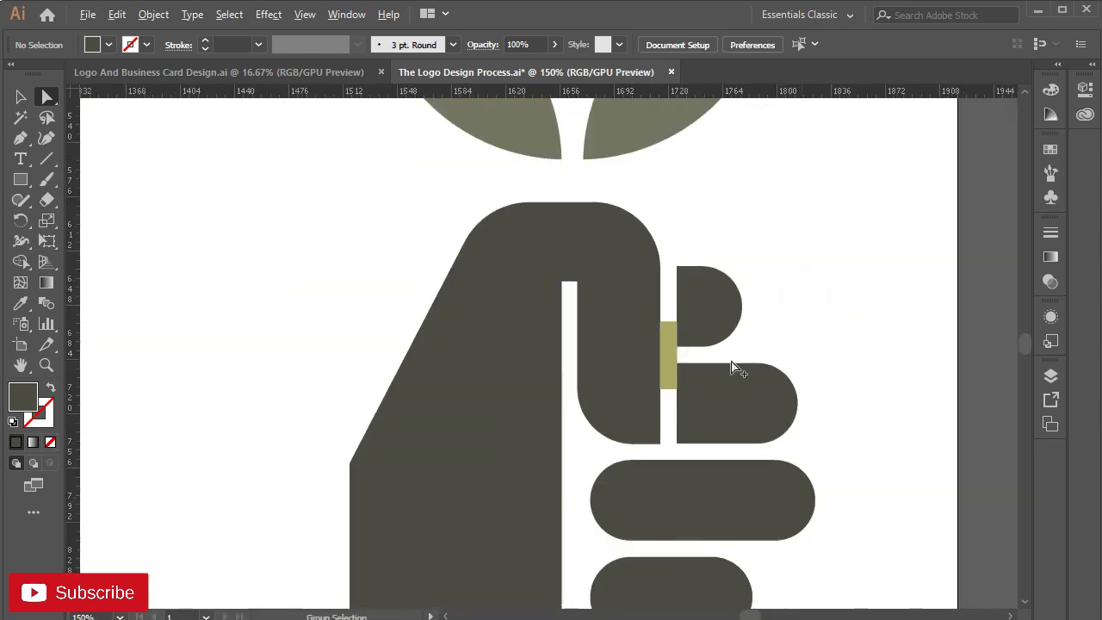
- Move the spacer out of the finger gap into the empty area left of the hand
left_click(671, 345)
left_click_drag(672, 345, 191, 277)
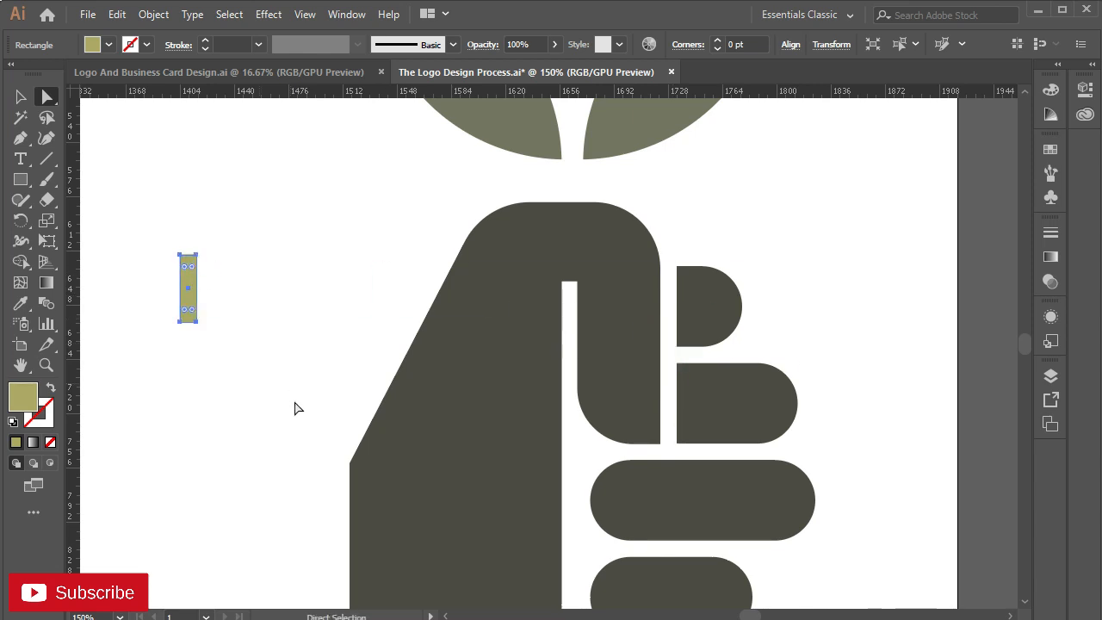
scroll(284, 370, "down", 3)
scroll(284, 370, "right", 1)
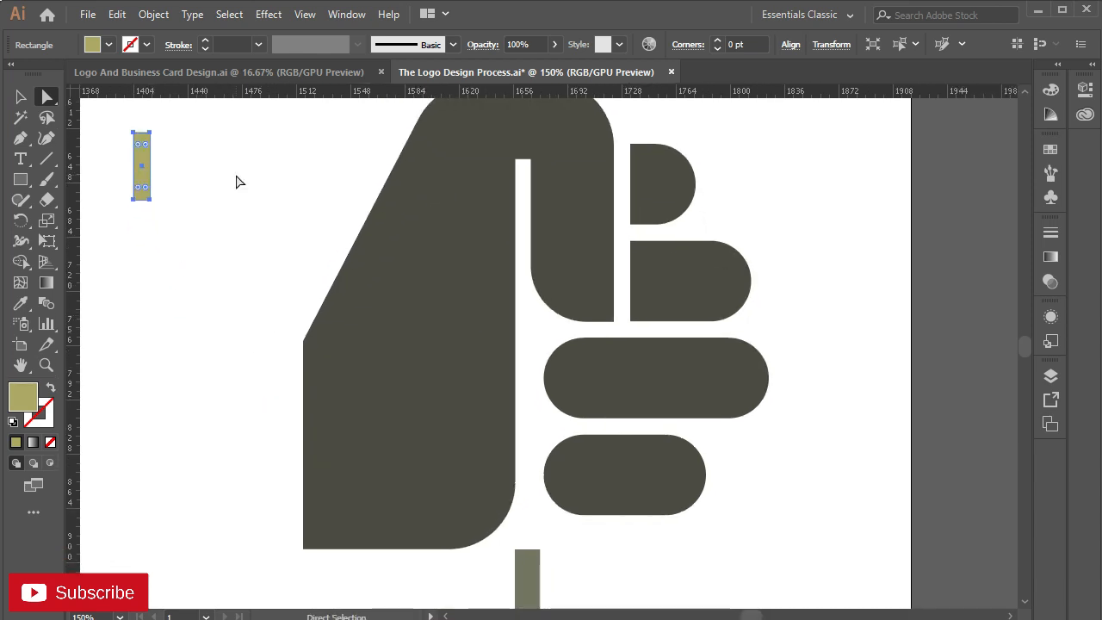
left_click_drag(144, 159, 517, 173)
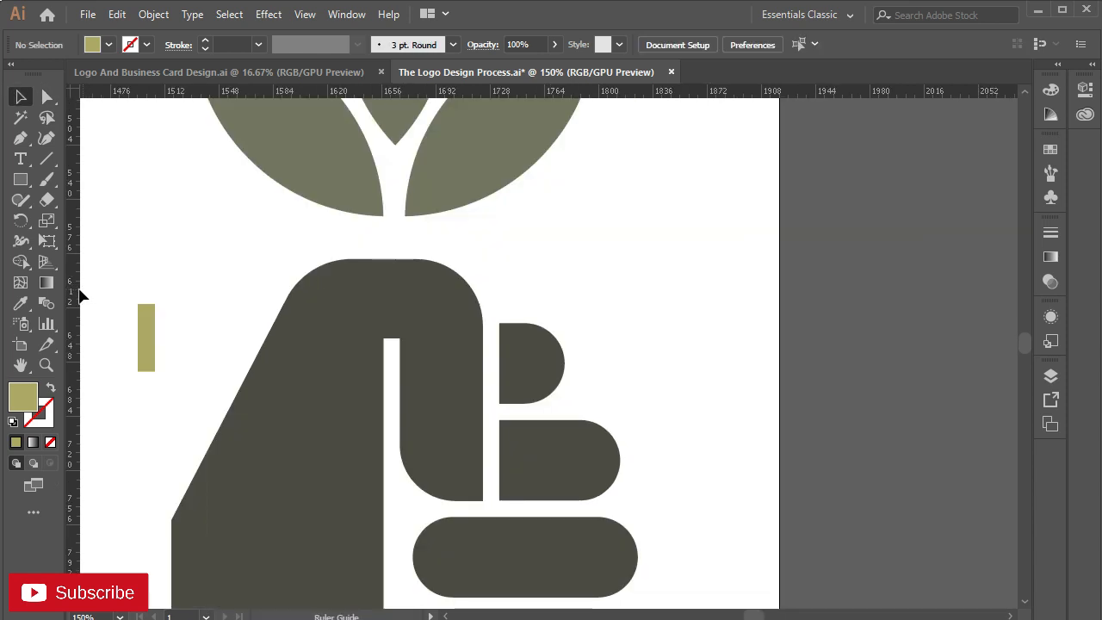
- Place vertical guides along the left and right edges of the hand's inner slot and lock the guides
left_click_drag(79, 296, 384, 368)
left_click_drag(75, 289, 406, 374)
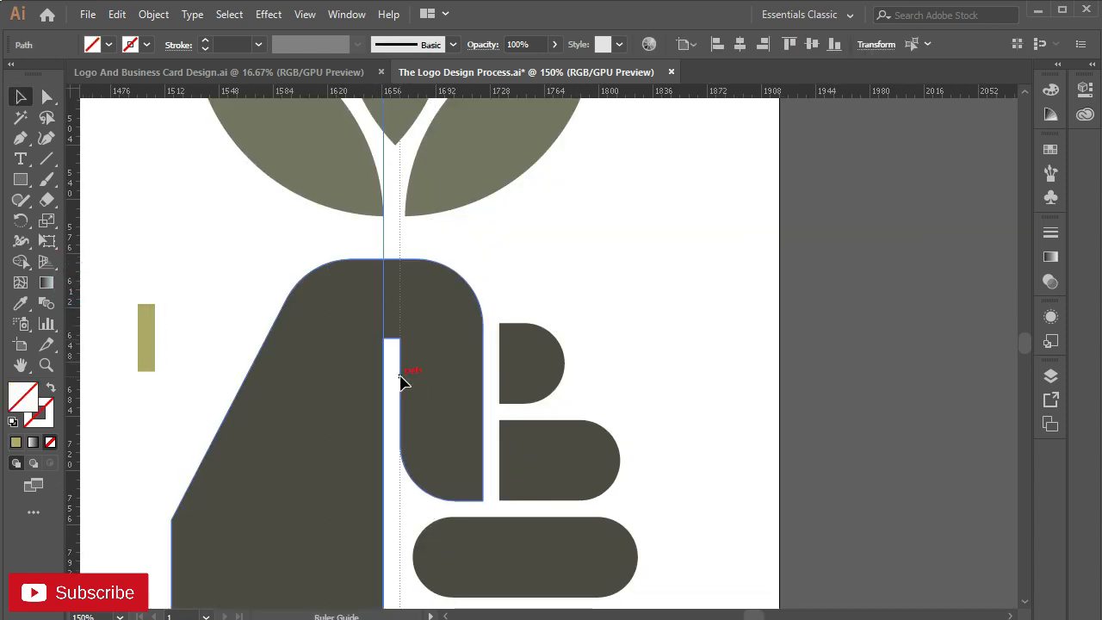
scroll(413, 393, "up", 4)
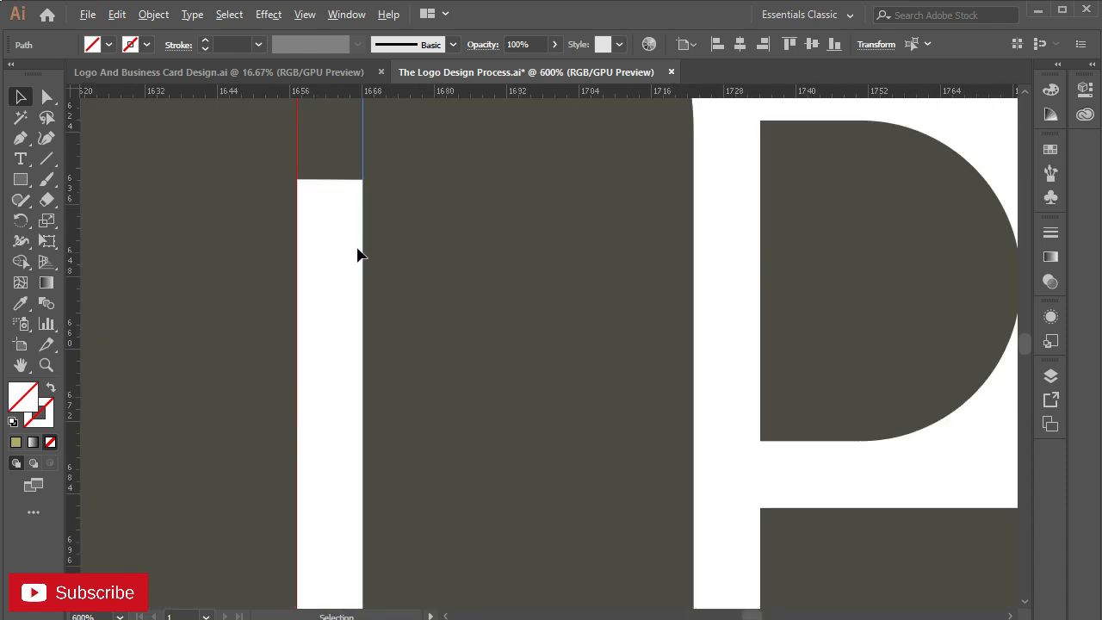
left_click(295, 168)
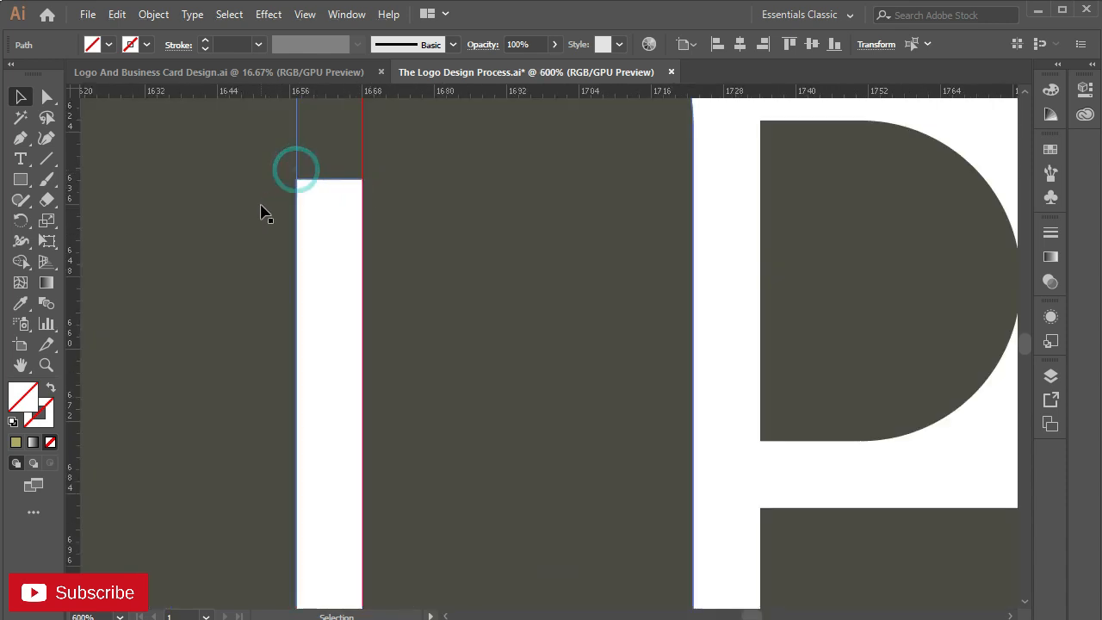
scroll(381, 158, "down", 3)
left_click_drag(385, 185, 414, 504)
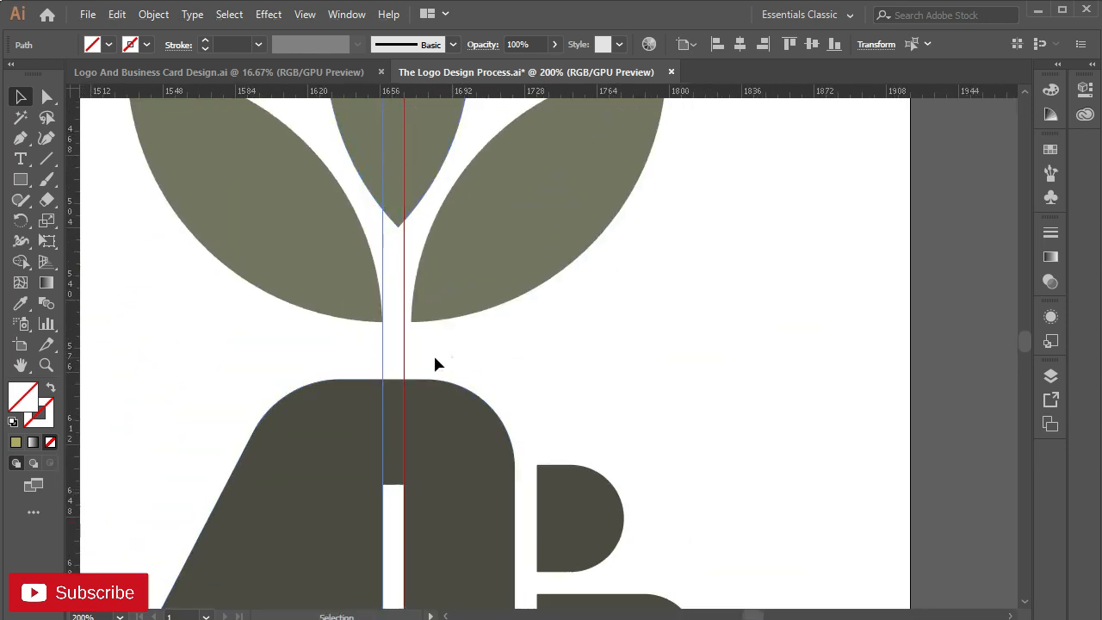
left_click(450, 358)
right_click(384, 365)
left_click(443, 239)
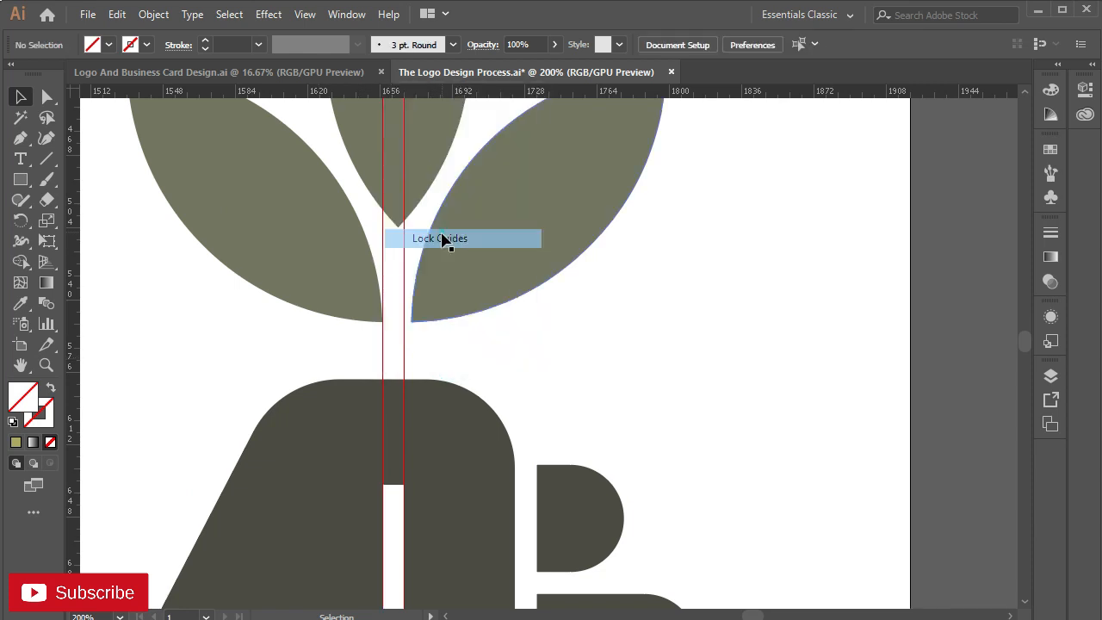
- Move the right leaf left until its lower tip meets the right guide, level with the left leaf's tip
key("space")
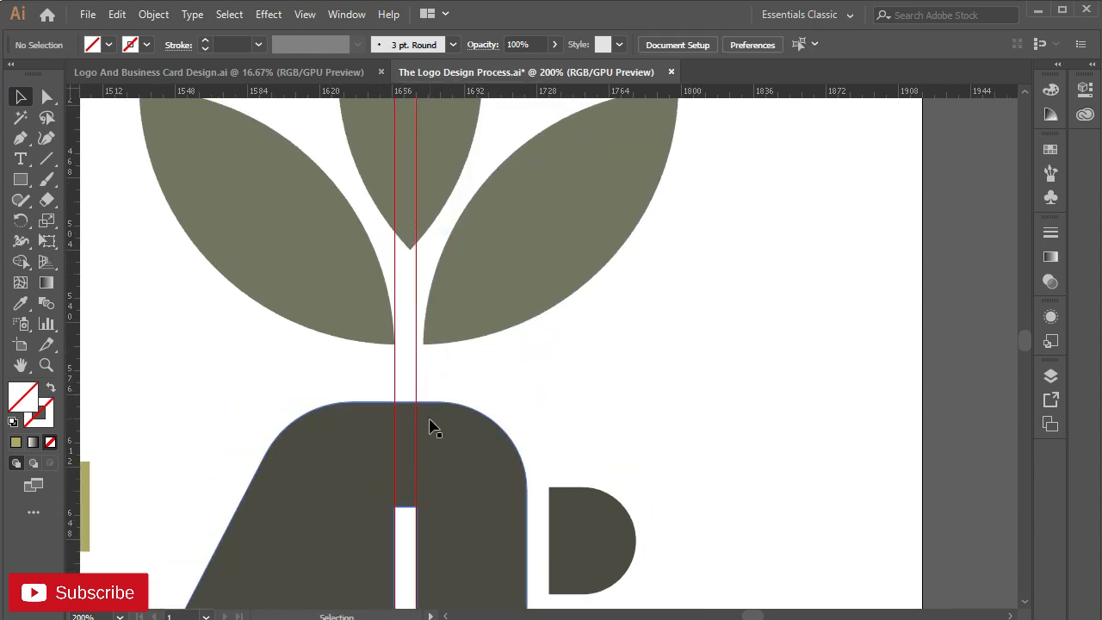
scroll(423, 502, "up", 2)
left_click(510, 402)
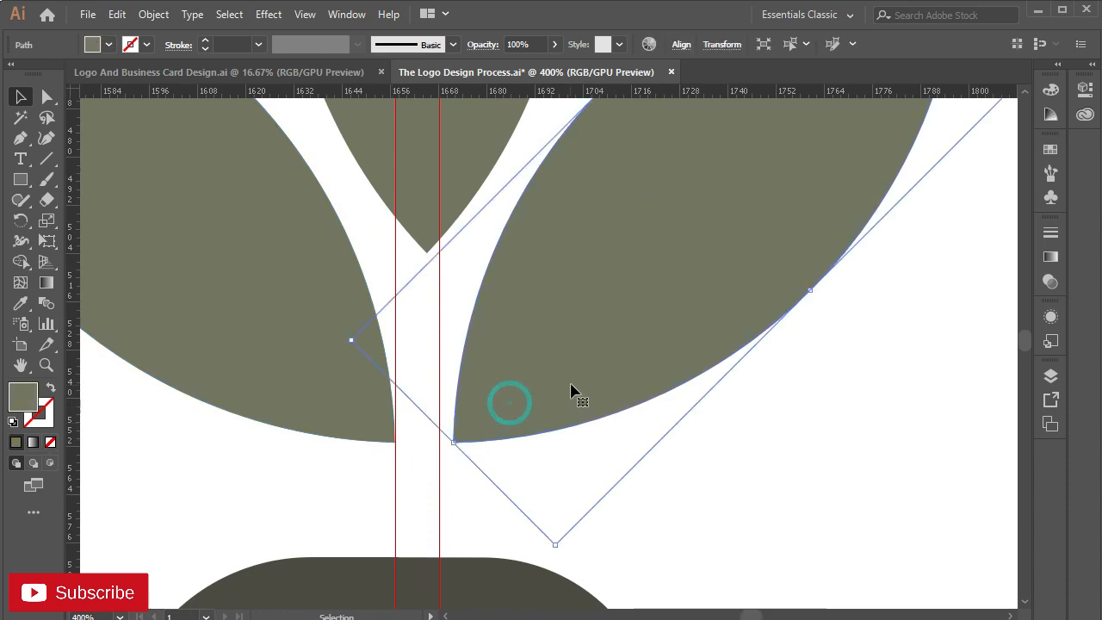
mouse_move(571, 389)
left_mouse_down()
mouse_move(565, 404)
mouse_move(557, 396)
left_mouse_up()
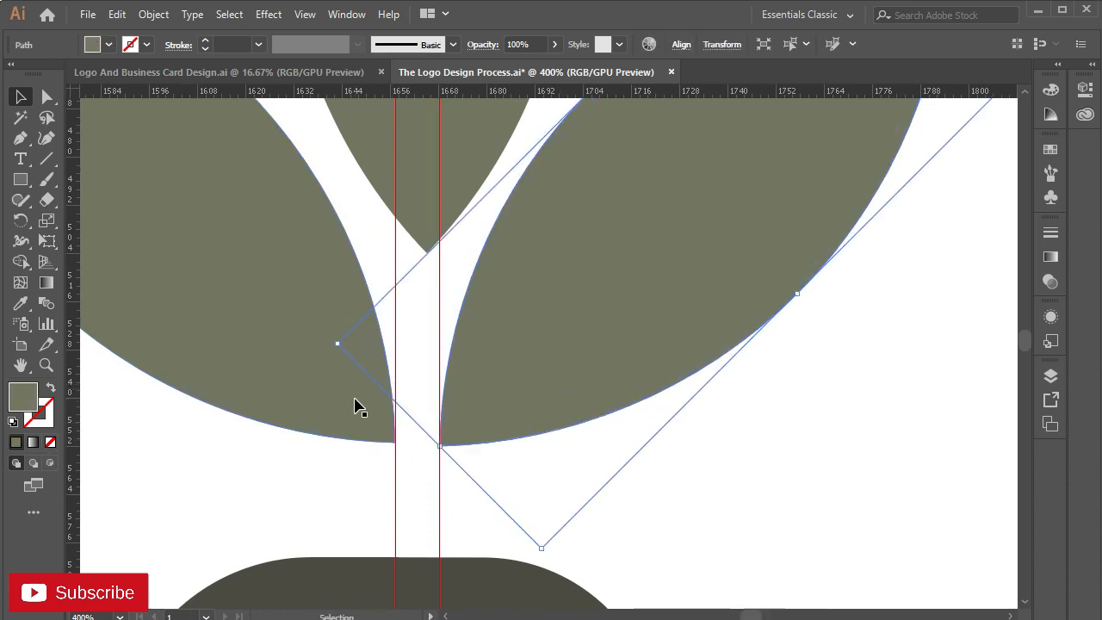
left_click(357, 399)
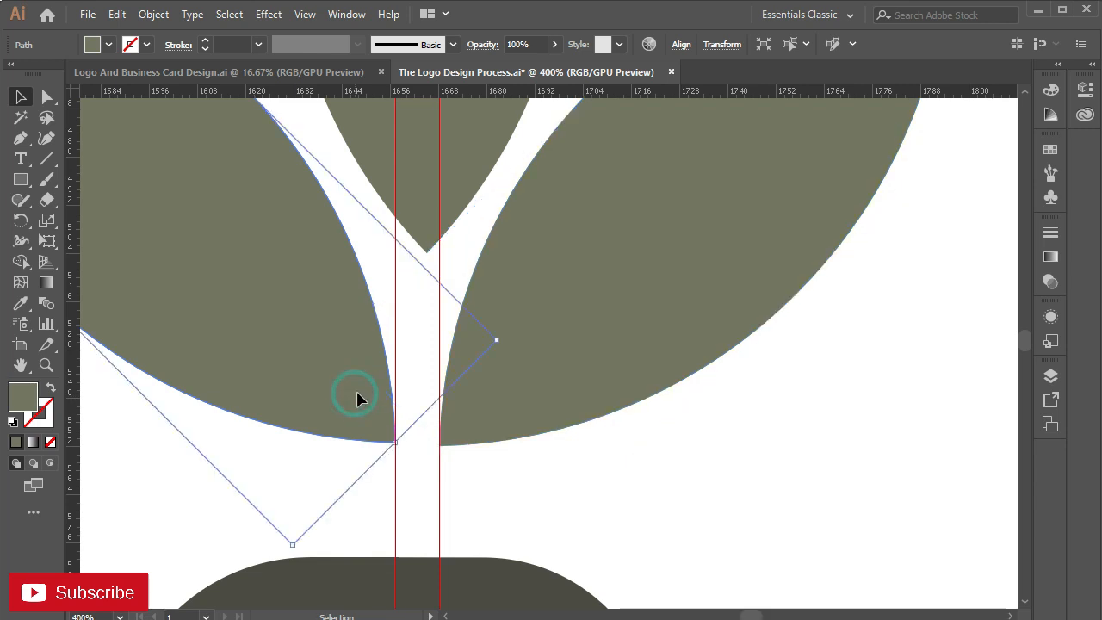
key("ctrl+minus")
- Select the left and right leaves and group them
left_click(573, 370)
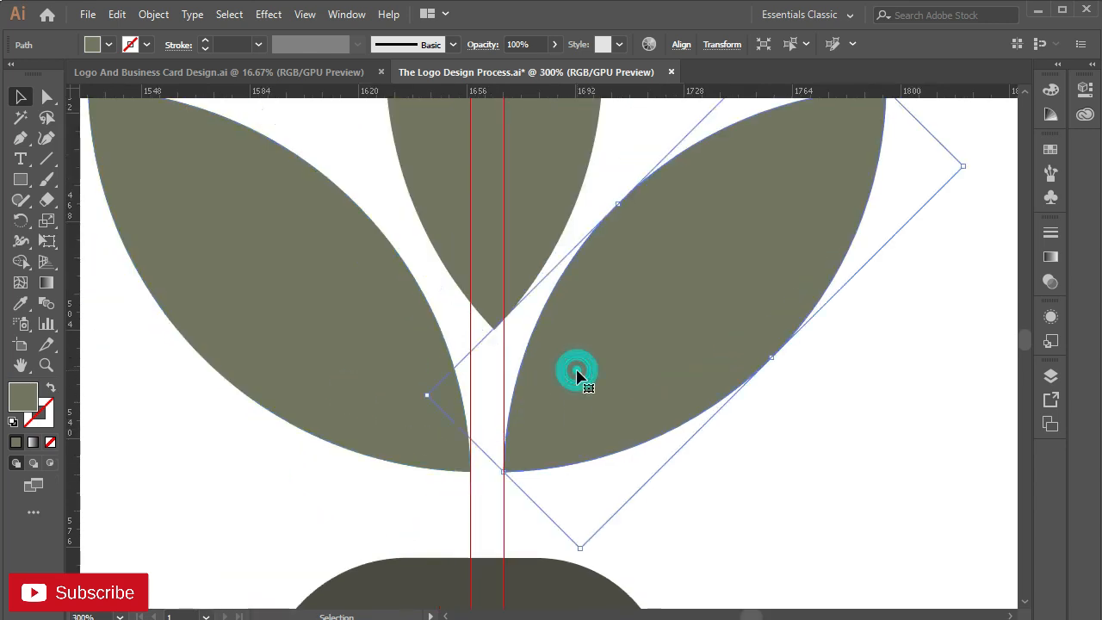
left_click(393, 376, "shift")
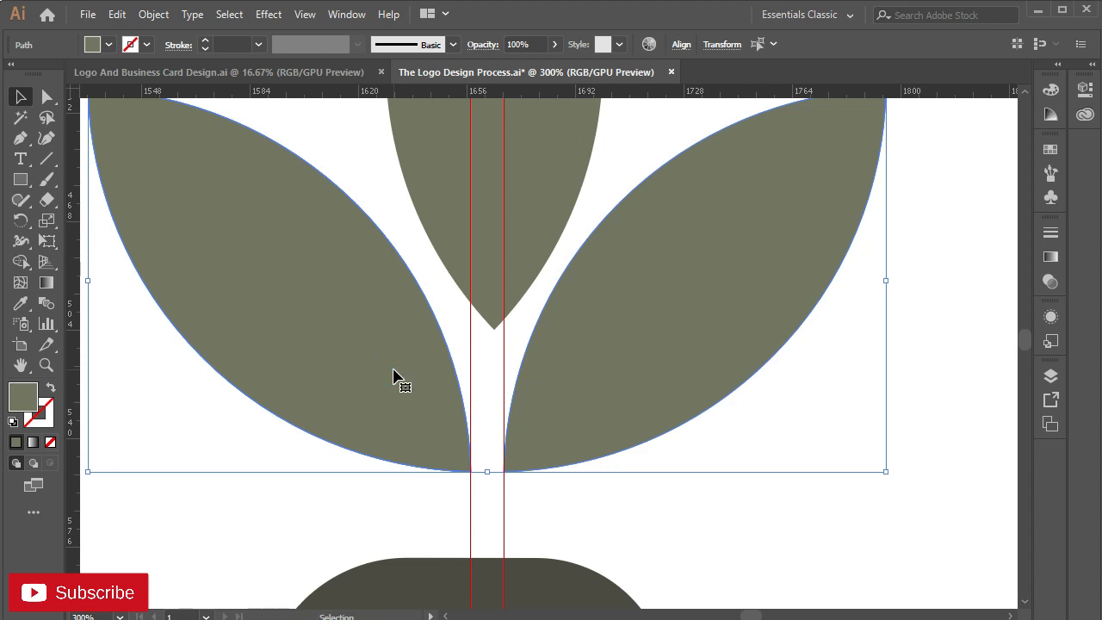
key("a")
key("v")
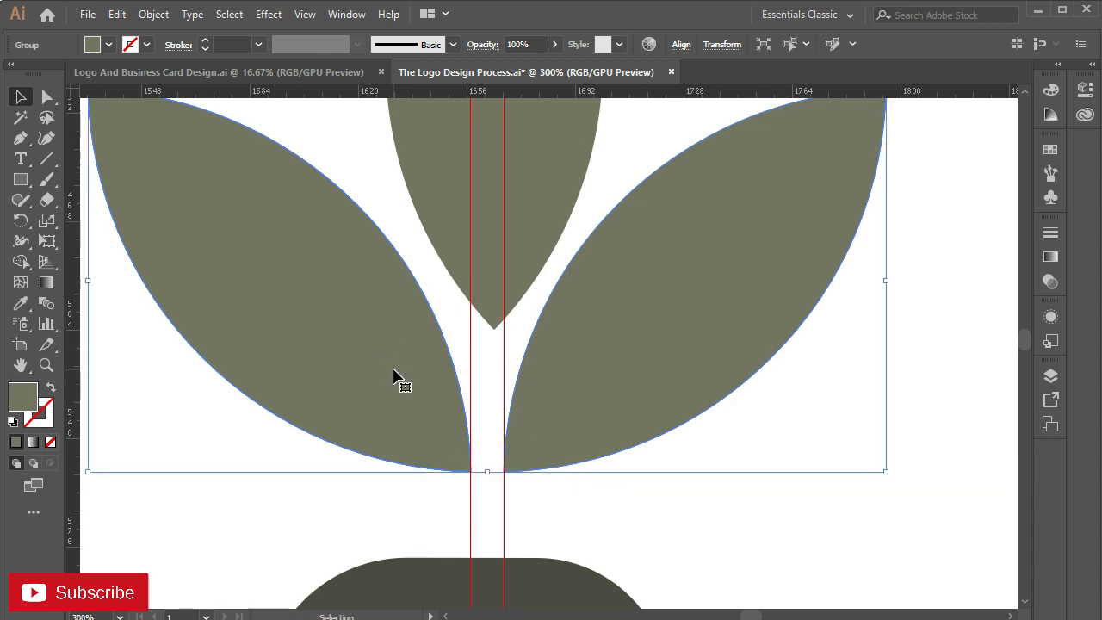
- Add the middle leaf to the selection and align it with the side leaves by horizontal centre, relative to the selection
left_click(480, 222, "shift")
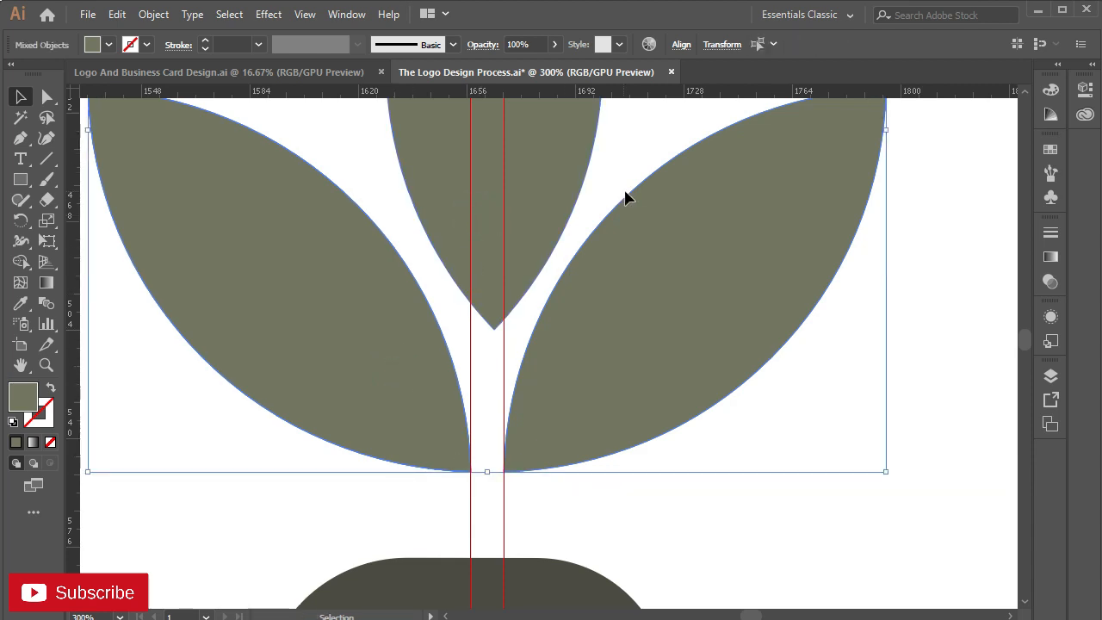
left_click(676, 47)
scroll(670, 204, "up", 1)
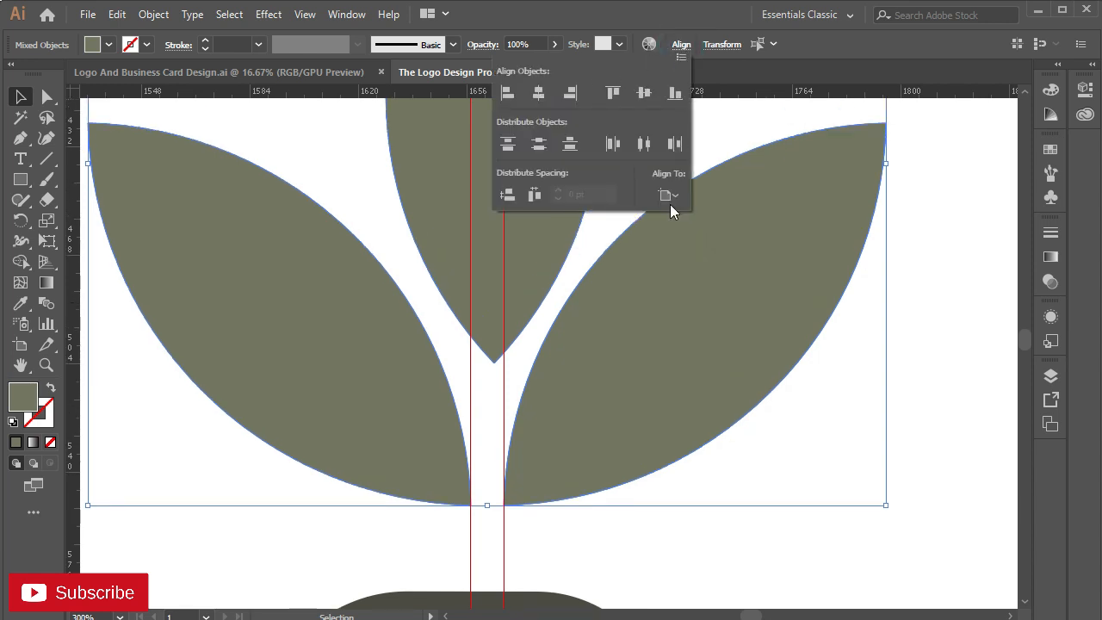
left_click(669, 195)
left_click(679, 215)
left_click(537, 93)
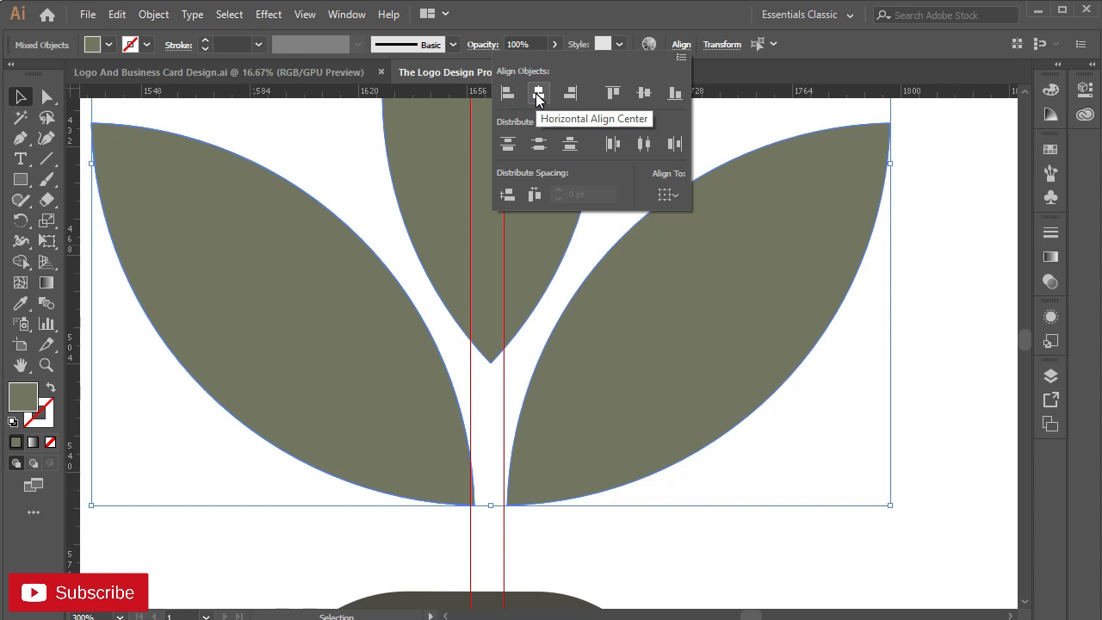
left_click(749, 121)
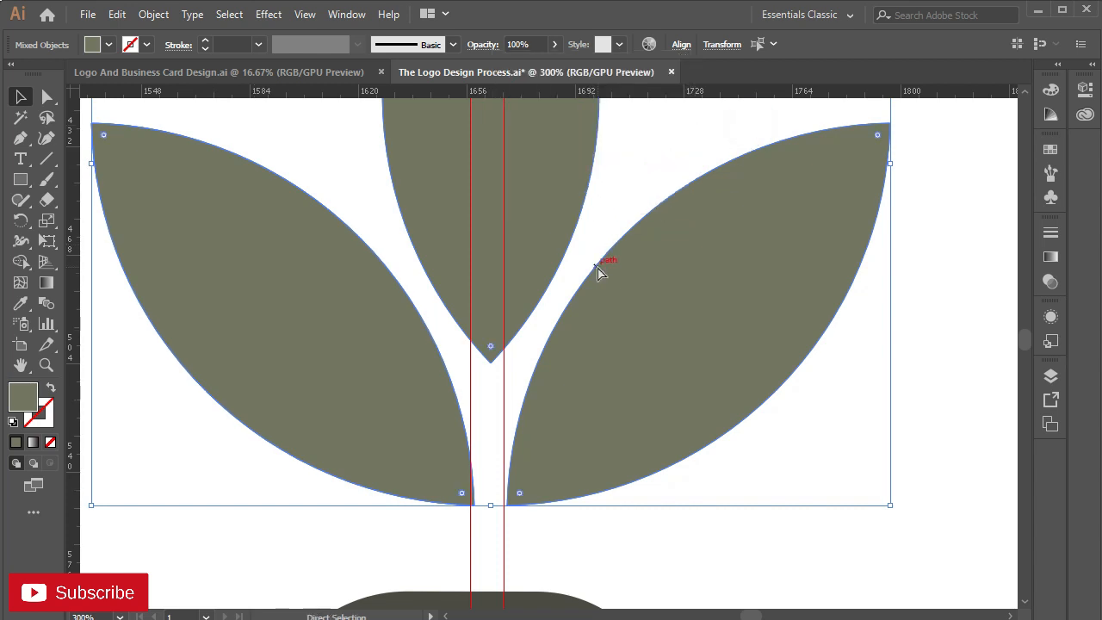
- Group all three leaves and shift the group left so the side leaves' lower tips meet the two guides
key("ctrl+g")
scroll(498, 357, "up", 2)
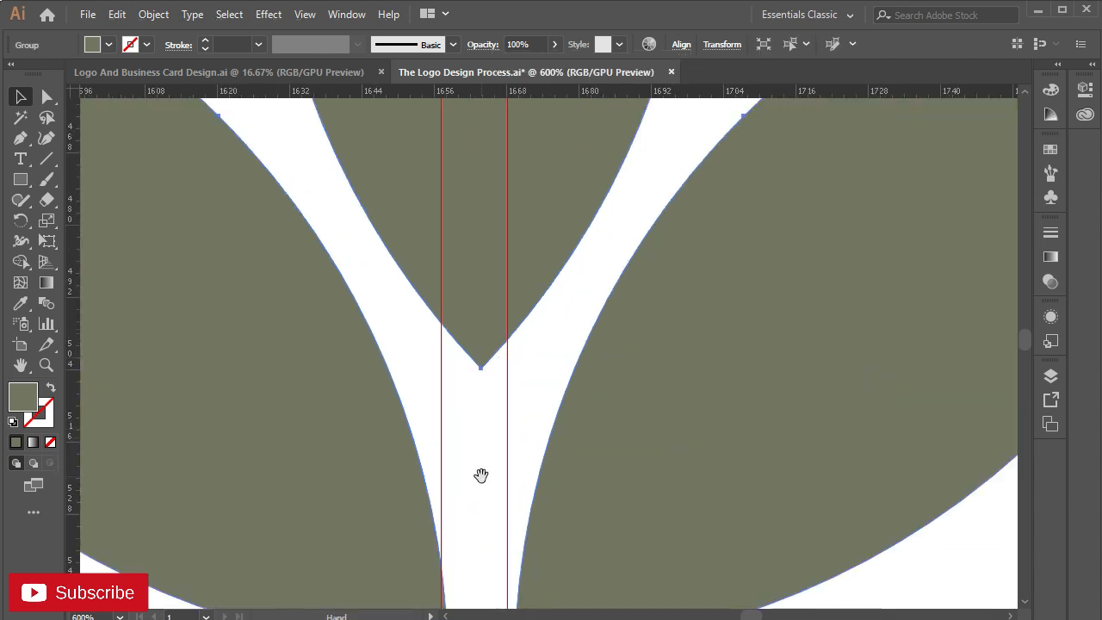
left_click_drag(482, 475, 457, 157)
left_click_drag(575, 265, 573, 275)
left_click(539, 422)
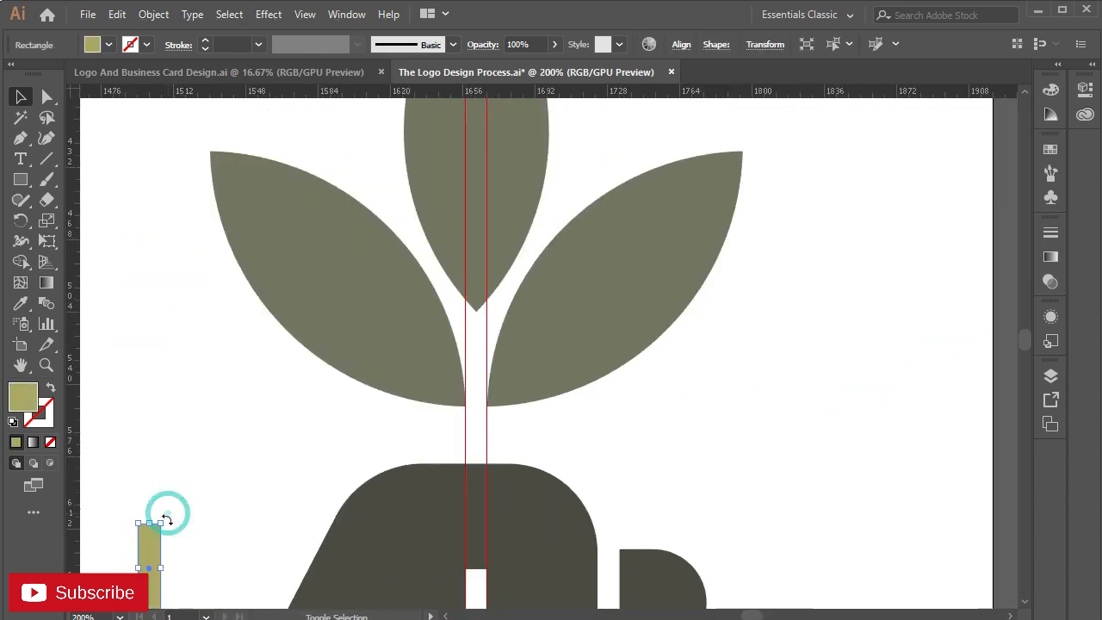
- Rotate the spacer to horizontal, set it on the hand's top edge, and lower the leaf group onto it
left_click_drag(167, 520, 487, 458)
scroll(486, 457, "up", 5)
left_click(519, 295)
left_click(524, 143)
left_click_drag(524, 143, 518, 348)
left_click(557, 423)
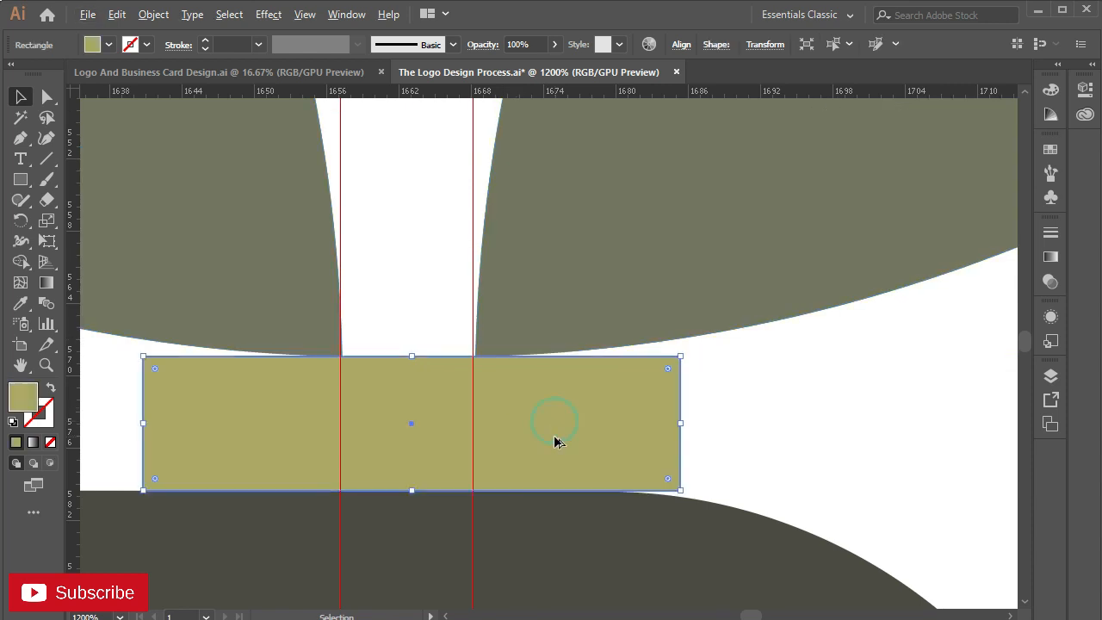
- Replace the old stem rectangle below the hand with the spacer turned back upright near the guides
scroll(555, 435, "down", 6)
left_click_drag(540, 503, 461, 410)
left_click_drag(473, 333, 470, 529)
scroll(465, 224, "down", 5)
left_click_drag(476, 159, 498, 426)
left_click_drag(444, 379, 446, 384)
left_click(494, 473)
left_click(484, 424)
left_click_drag(491, 417, 453, 418)
left_click(451, 511)
key("Delete")
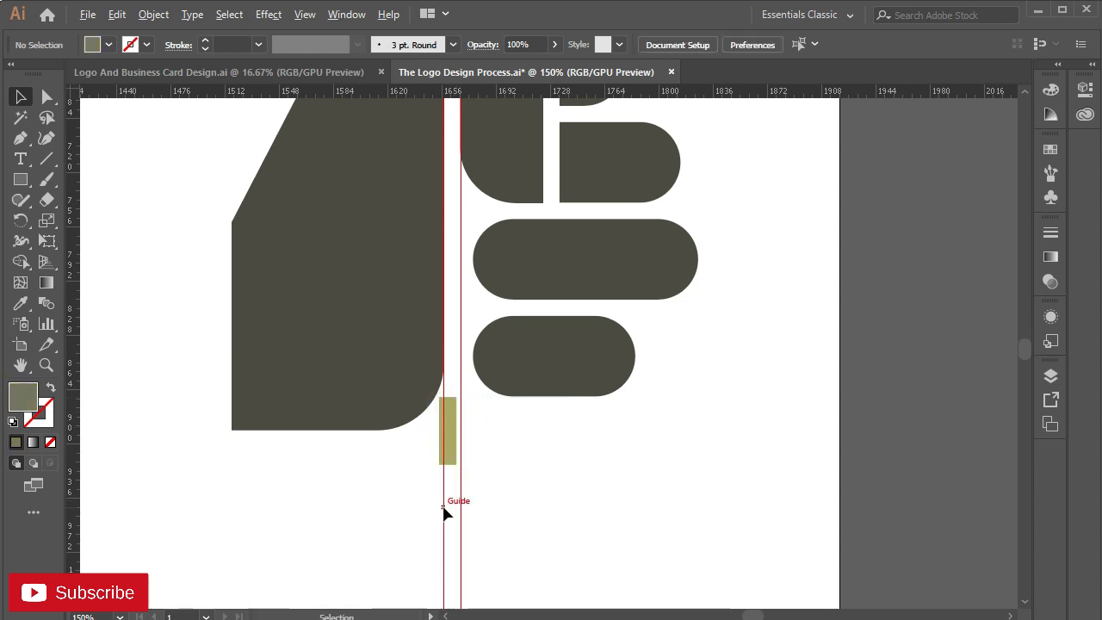
- Align the upright spacer exactly between the two guides, with its top level with the lowest finger's bottom edge
scroll(446, 513, "up", 4)
left_click_drag(443, 315, 460, 315)
left_click_drag(566, 254, 578, 443)
key("Left")
mouse_move(480, 379)
left_mouse_down()
mouse_move(480, 402)
mouse_move(478, 362)
left_mouse_up()
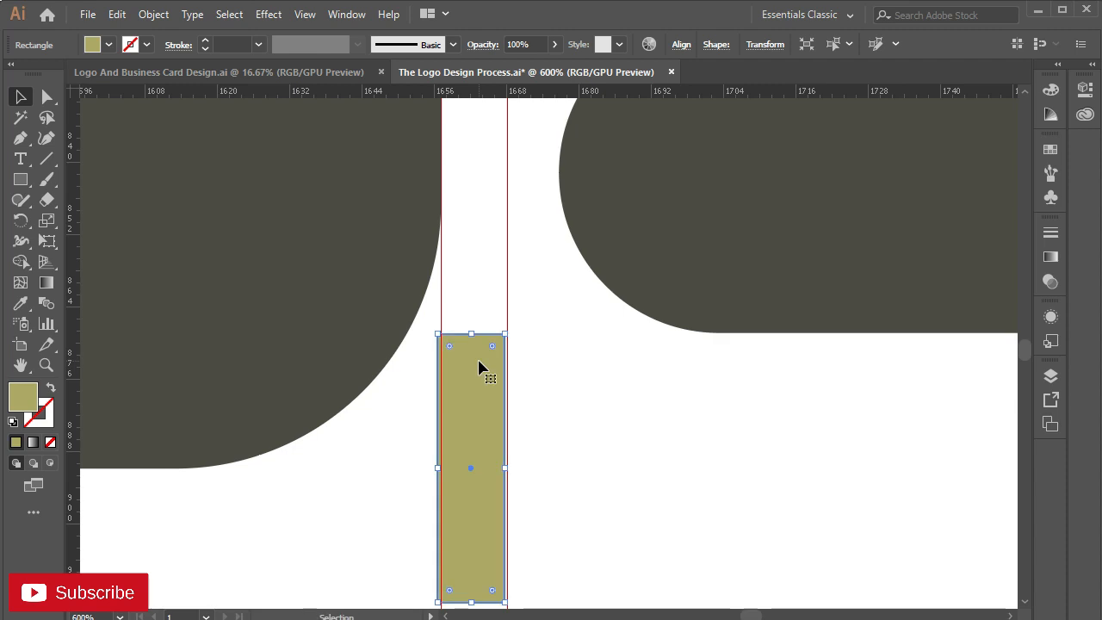
key("Right")
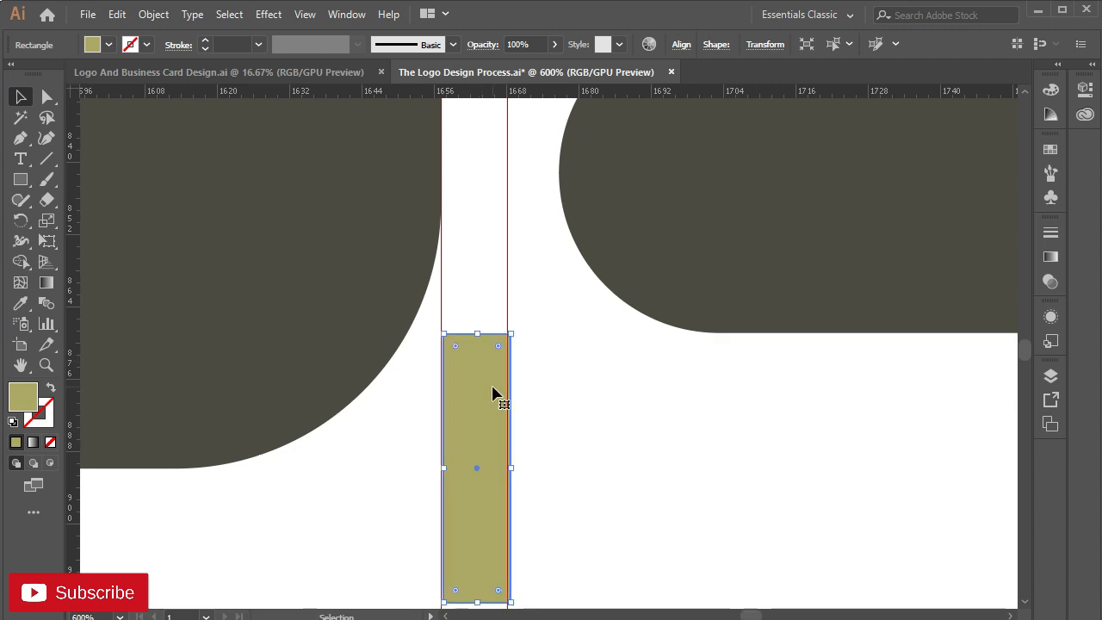
scroll(487, 389, "down", 7)
left_click(505, 430)
scroll(503, 420, "up", 2)
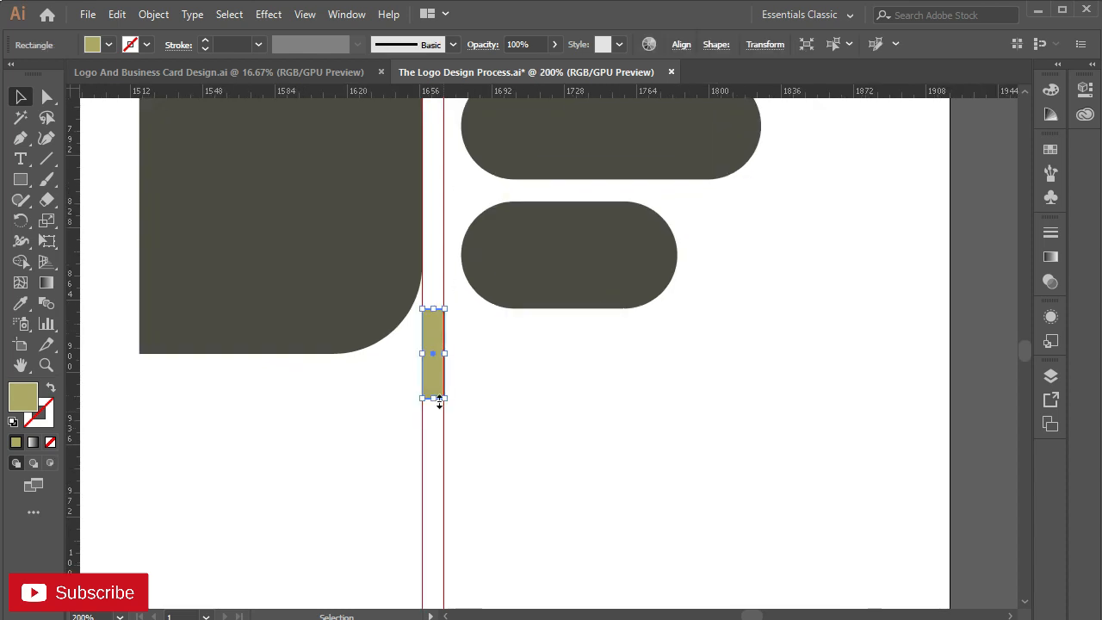
- Lengthen the spacer downward into a stem and fully round its bottom end with a 5.57 pt corner radius
left_click_drag(436, 400, 429, 566)
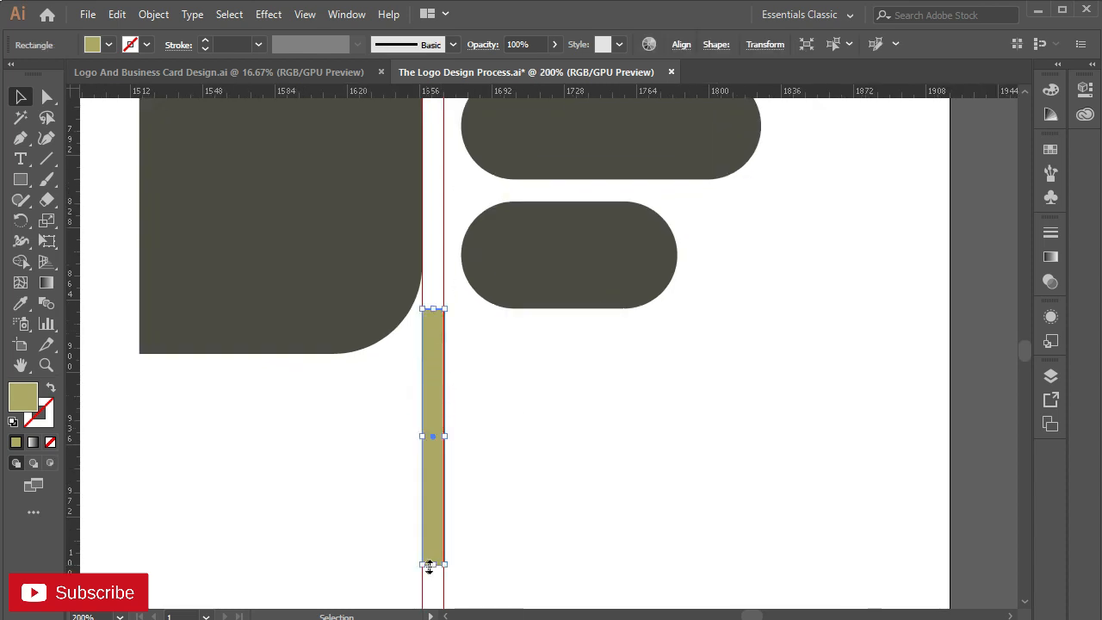
scroll(442, 555, "up", 2)
scroll(453, 457, "down", 2)
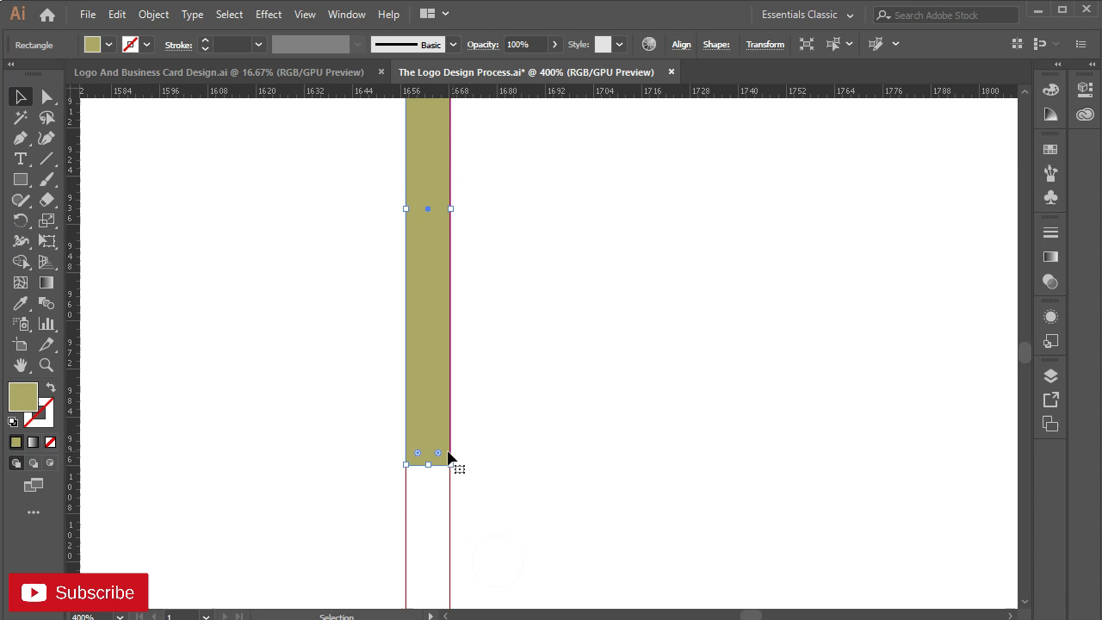
left_click_drag(419, 458, 451, 401)
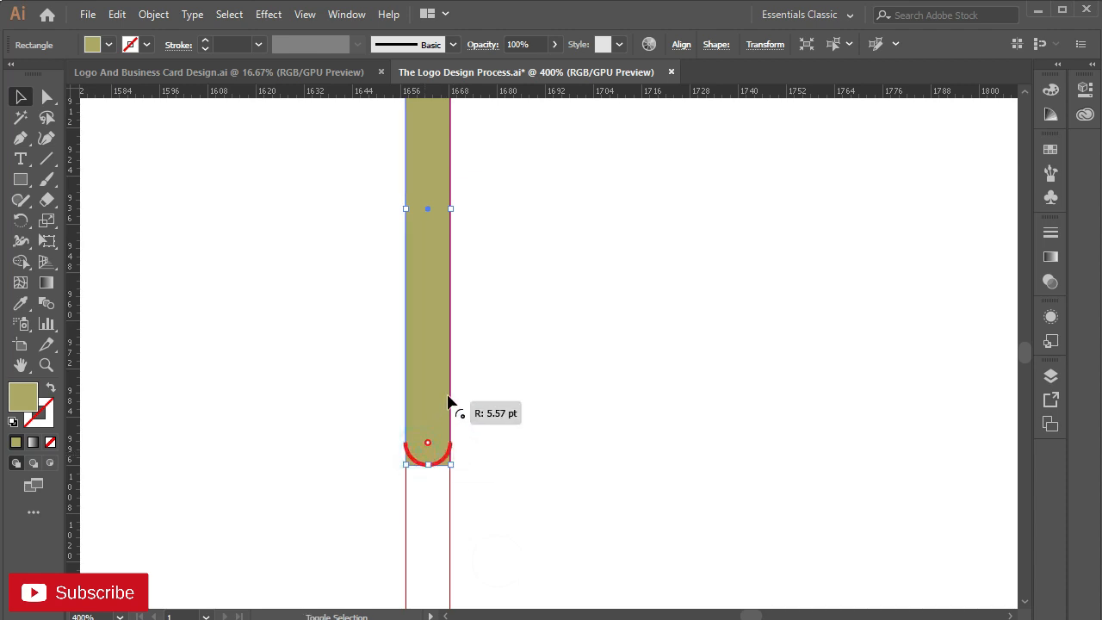
left_click(491, 418)
scroll(491, 421, "down", 3)
- Unlock the guides and delete both vertical guides along the stem
left_click_drag(508, 309, 584, 312)
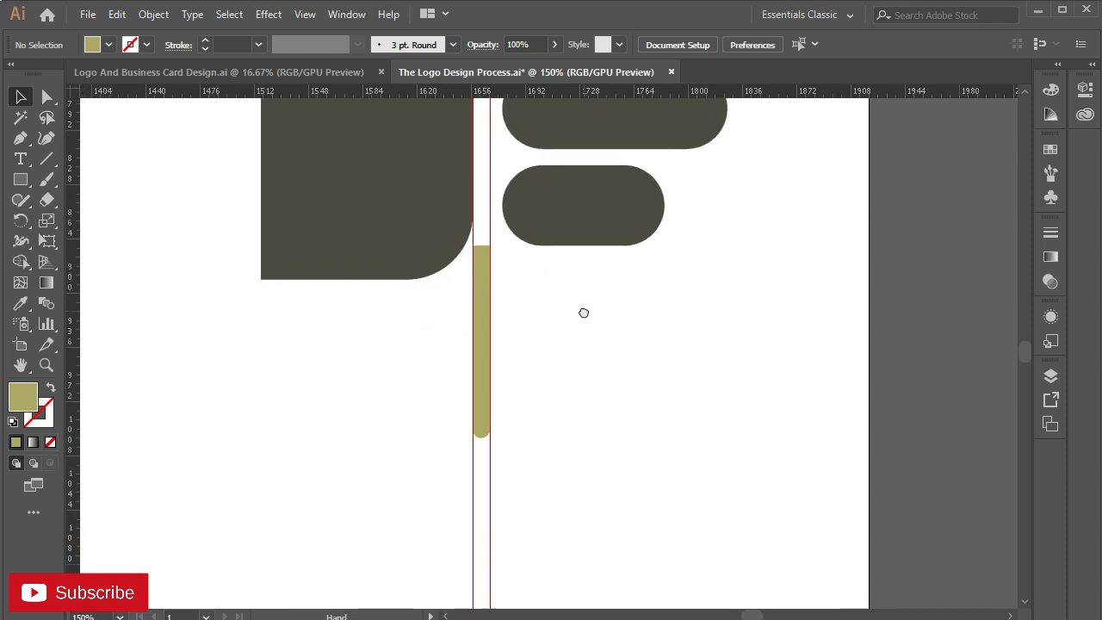
right_click(469, 489)
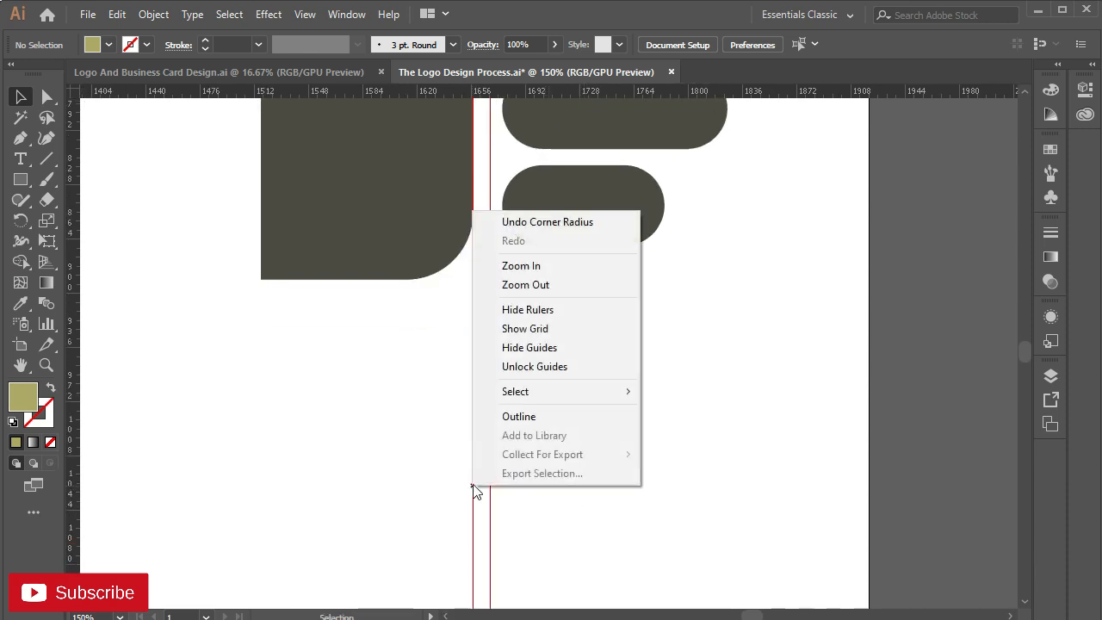
left_click(536, 365)
left_click_drag(517, 468, 423, 480)
key("Delete")
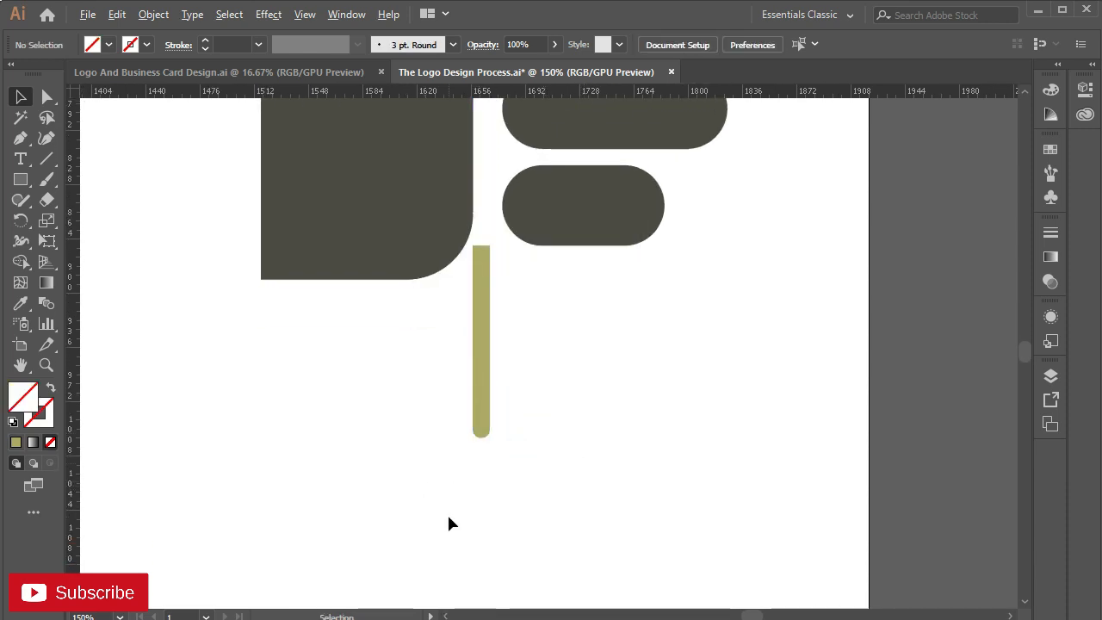
scroll(449, 517, "down", 1)
scroll(449, 522, "down", 1)
scroll(352, 356, "up", 2)
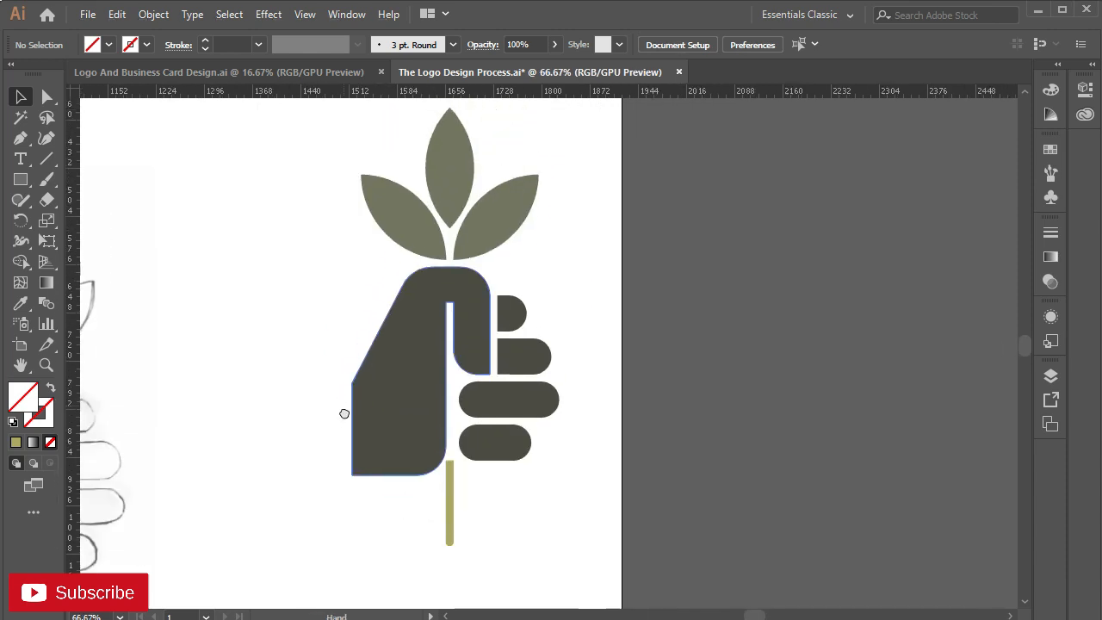
- Recolor the entire hand-and-plant logo with the olive-grey sampled from the top leaf
left_click_drag(308, 209, 508, 539)
left_click(20, 302)
left_click(457, 191)
key("v")
- Delete the linked sketch image beside the vector logo
left_click(249, 184)
scroll(345, 288, "down", 2)
left_click(223, 333)
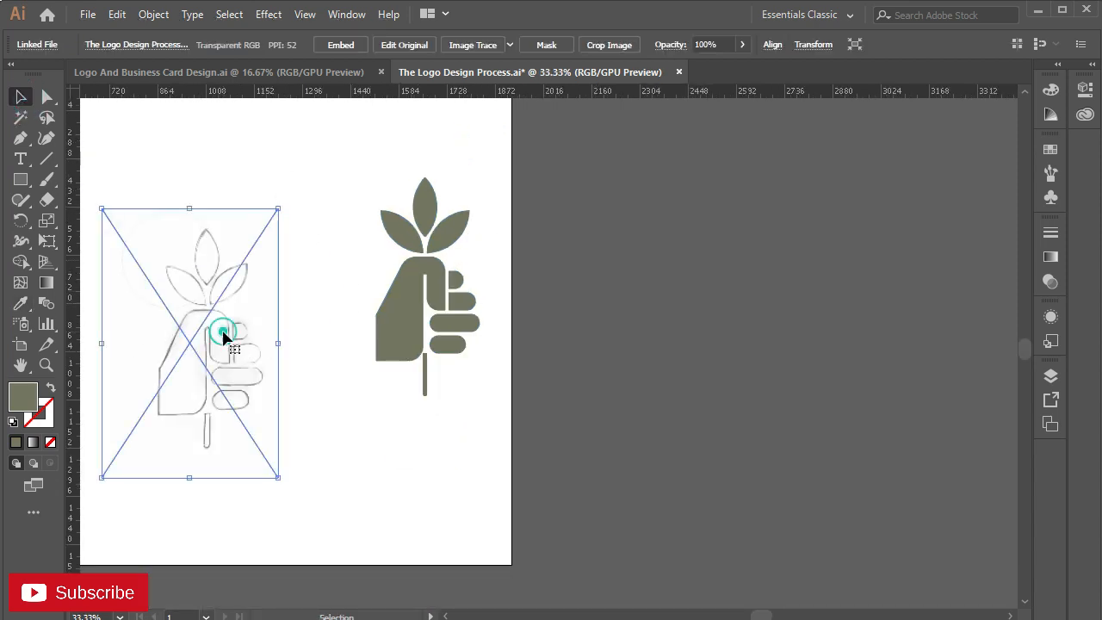
key("Delete")
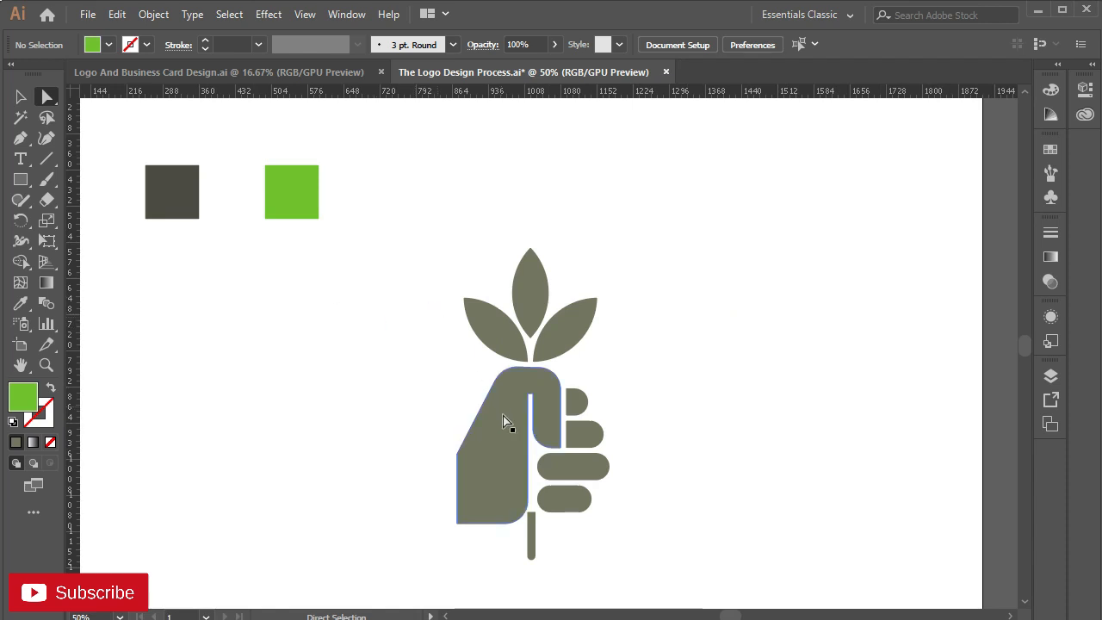
- Fill the hand and all its fingers with the dark grey sampled from the dark color swatch
left_click_drag(386, 357, 487, 473)
left_click(394, 386)
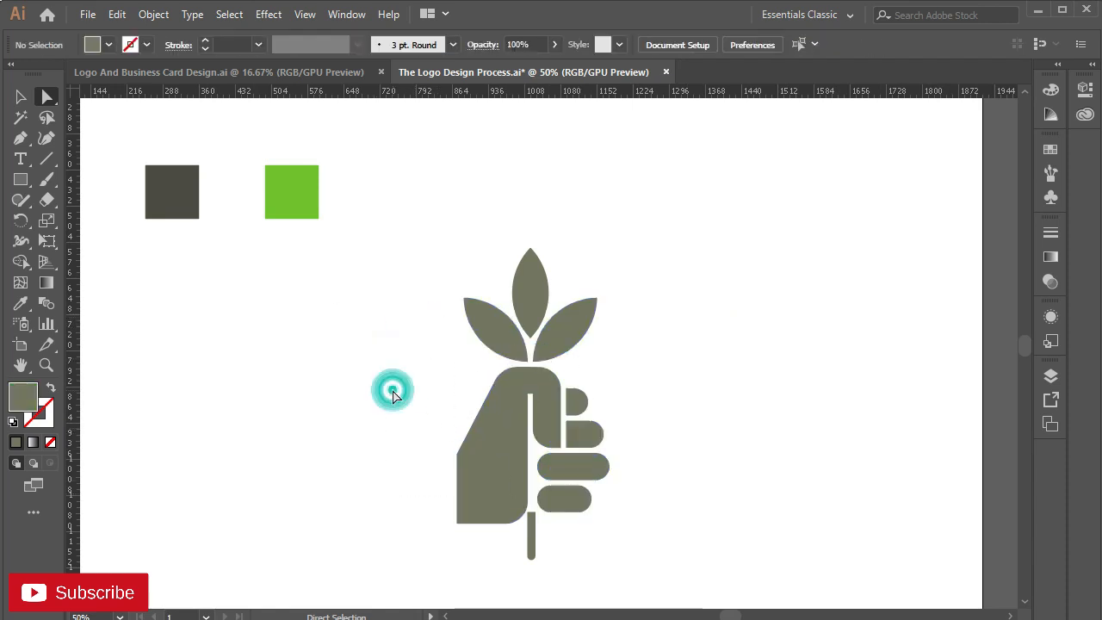
left_click(21, 97)
left_click_drag(640, 485, 650, 507)
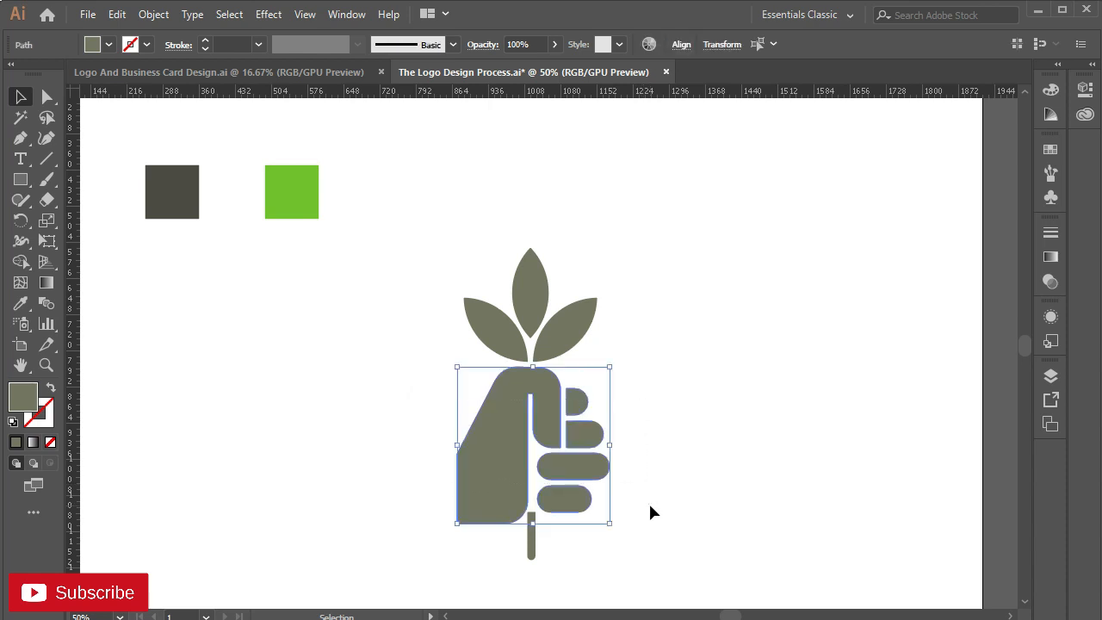
left_click(173, 190)
left_click(21, 96)
left_click(201, 285)
- Fill the three leaves and the stem with the green sampled from the green color swatch
left_click(524, 308)
left_click(530, 527, "shift")
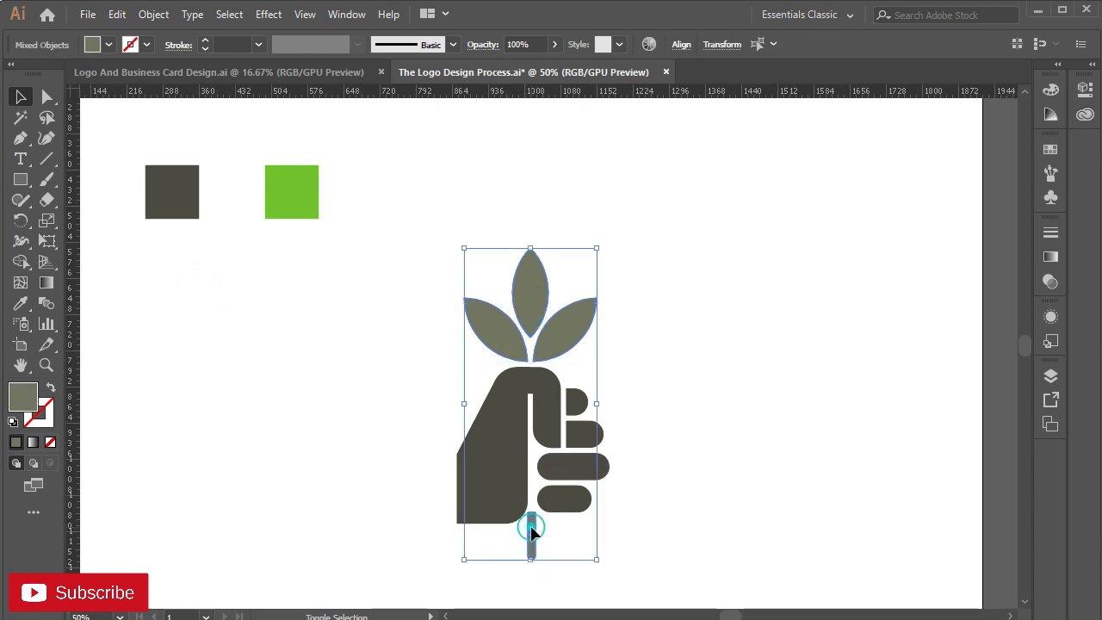
left_click(21, 303)
left_click(297, 188)
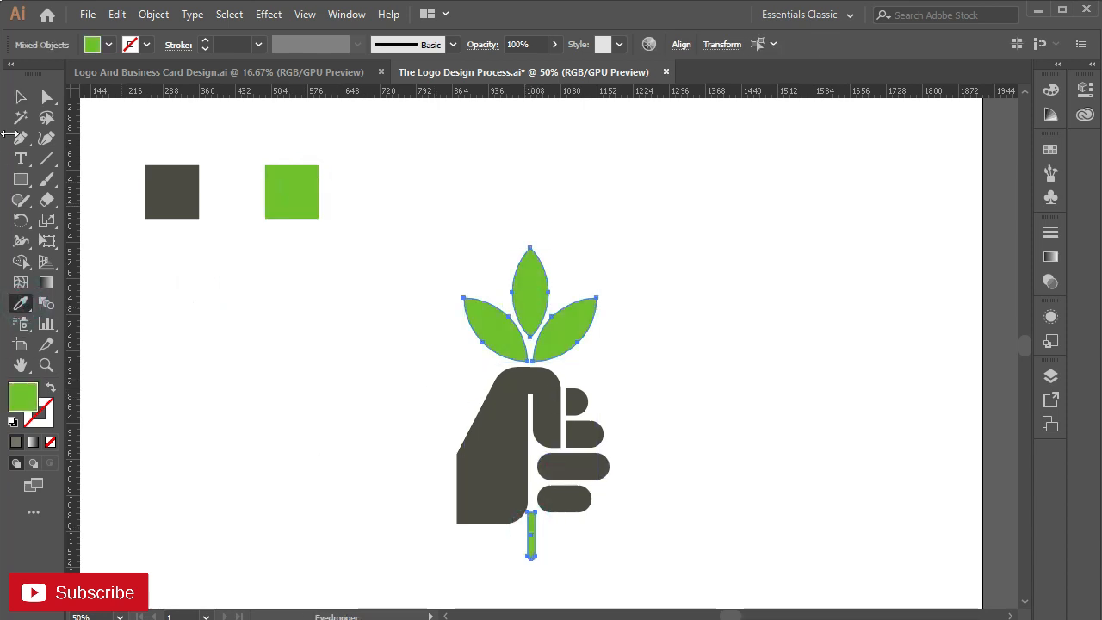
- Scale the whole logo down proportionally and move it left, beneath the two color swatches
left_click(21, 96)
left_click(477, 459, "shift")
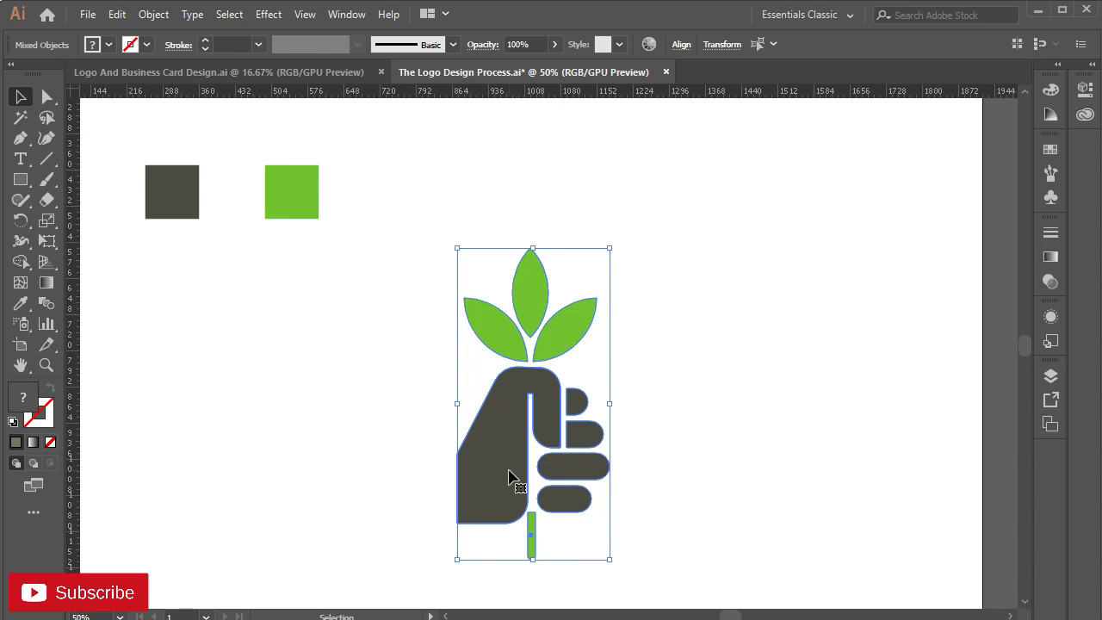
left_click_drag(610, 248, 565, 338)
left_click_drag(532, 450, 253, 436)
left_click(418, 373)
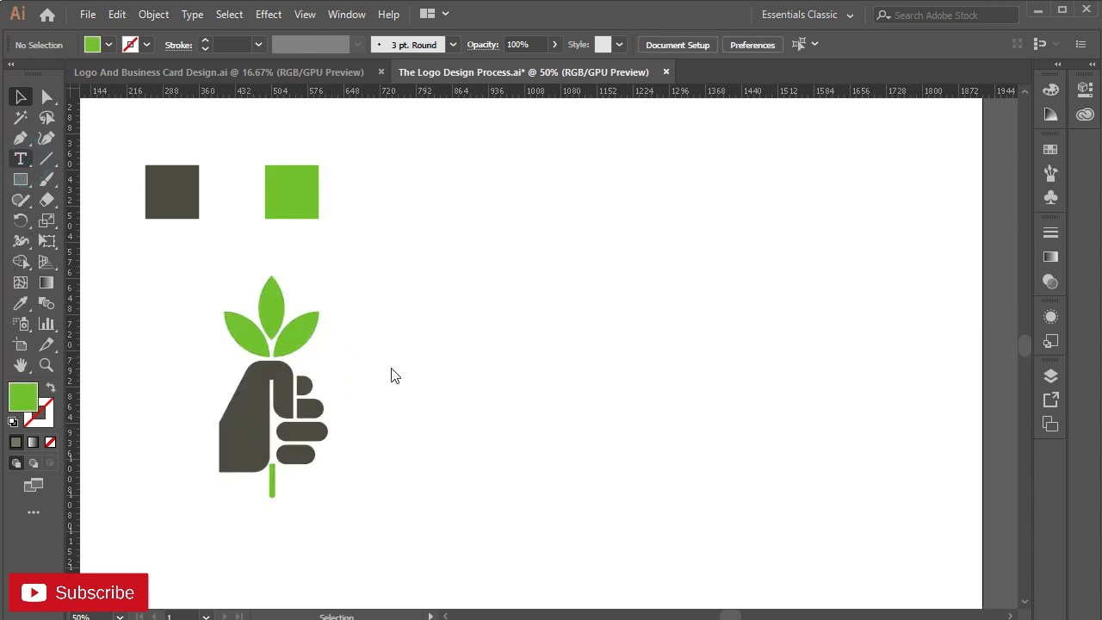
- Add the text IGIVE to the right of the logo in Montserrat Bold at 58 pt
left_click(383, 355)
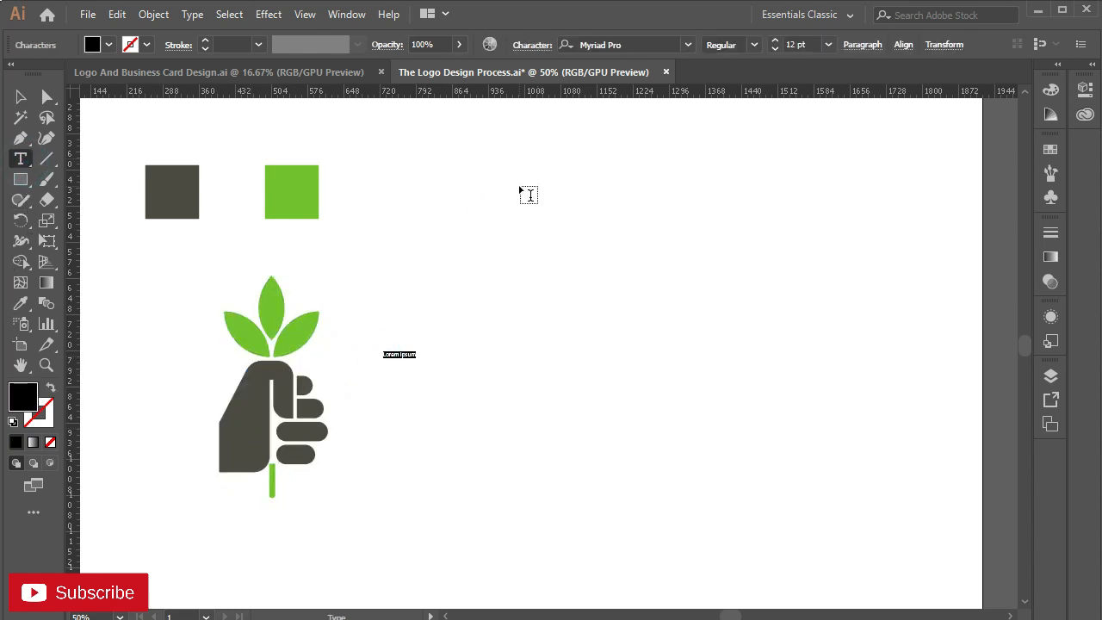
left_click(630, 44)
type("mont")
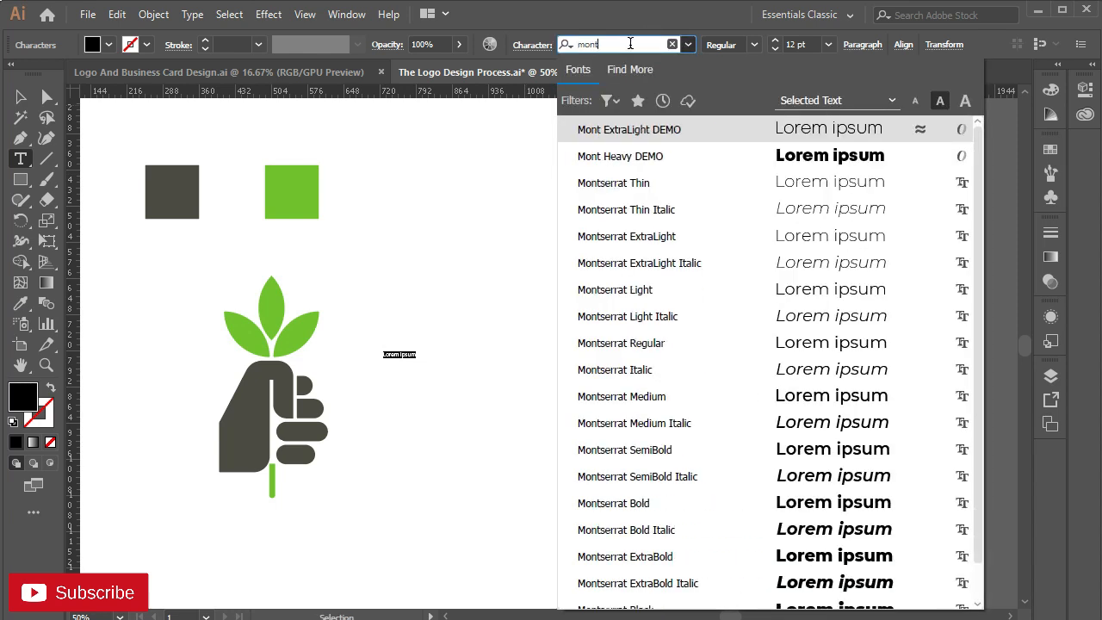
left_click(672, 189)
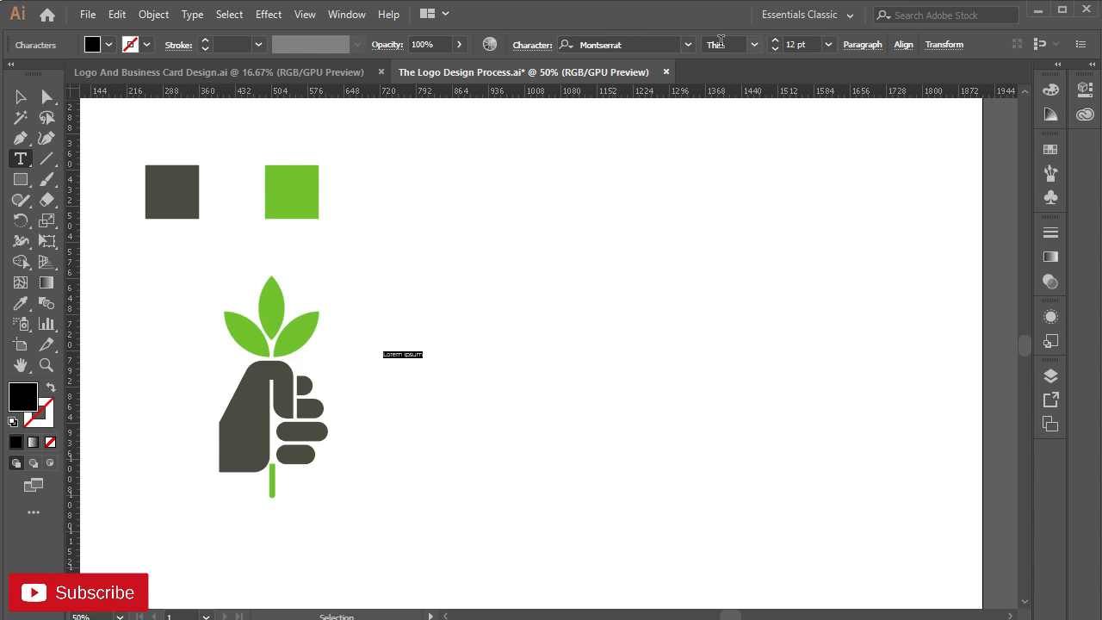
left_click(754, 45)
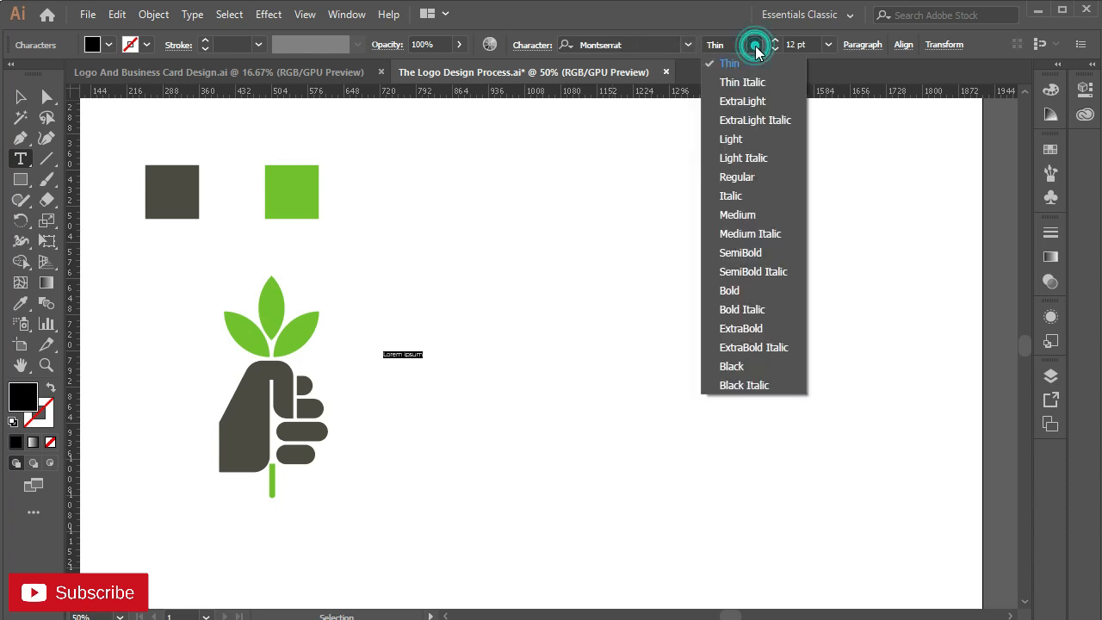
left_click(747, 292)
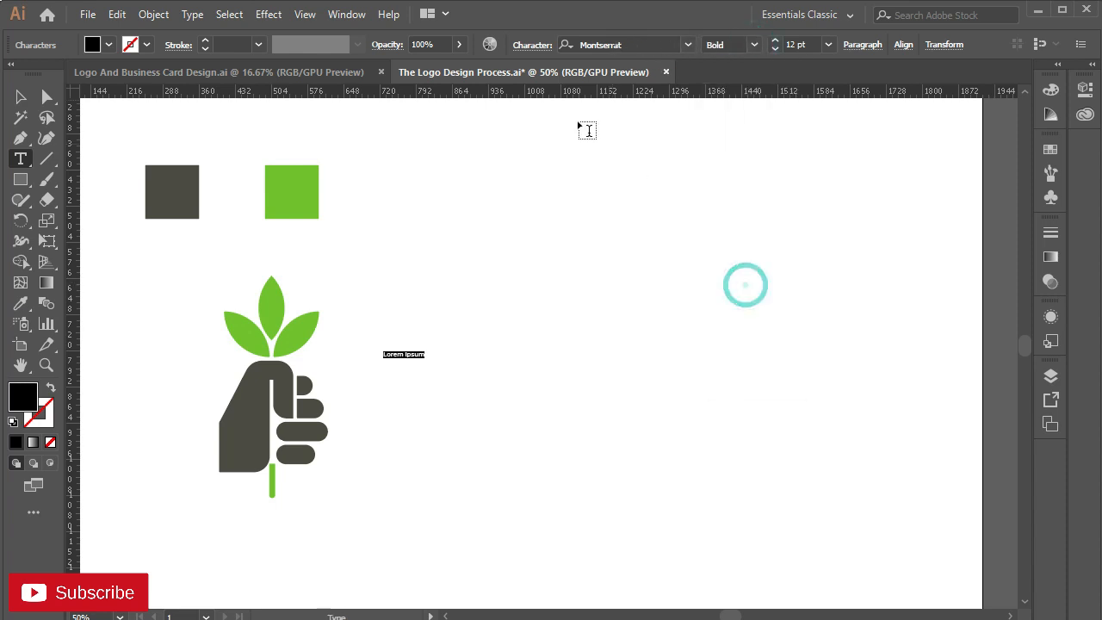
left_click(775, 40)
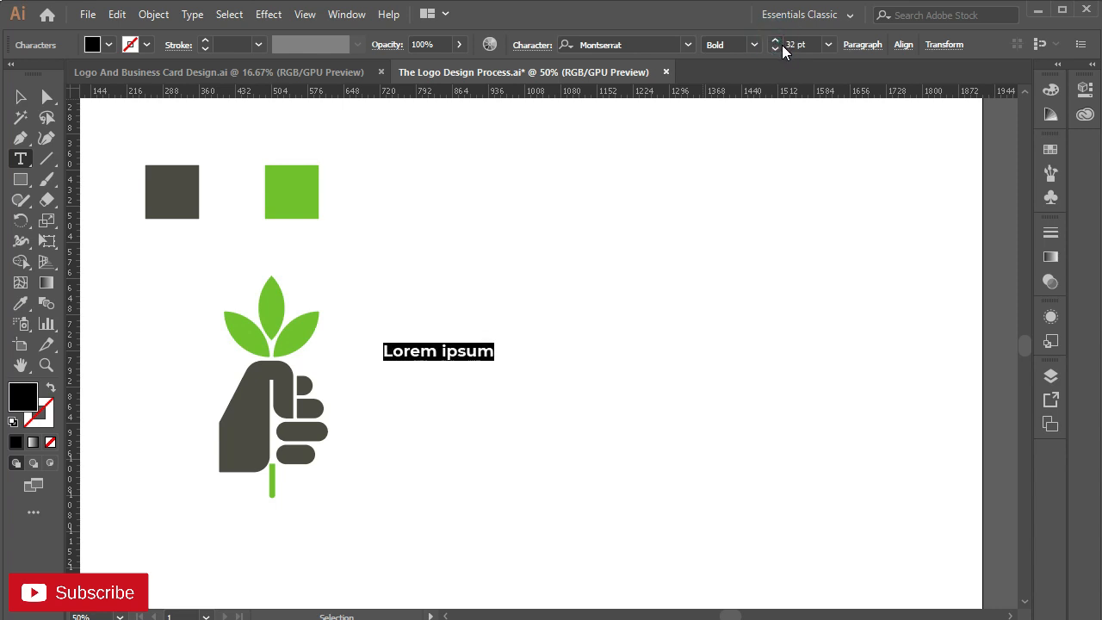
left_click(777, 40)
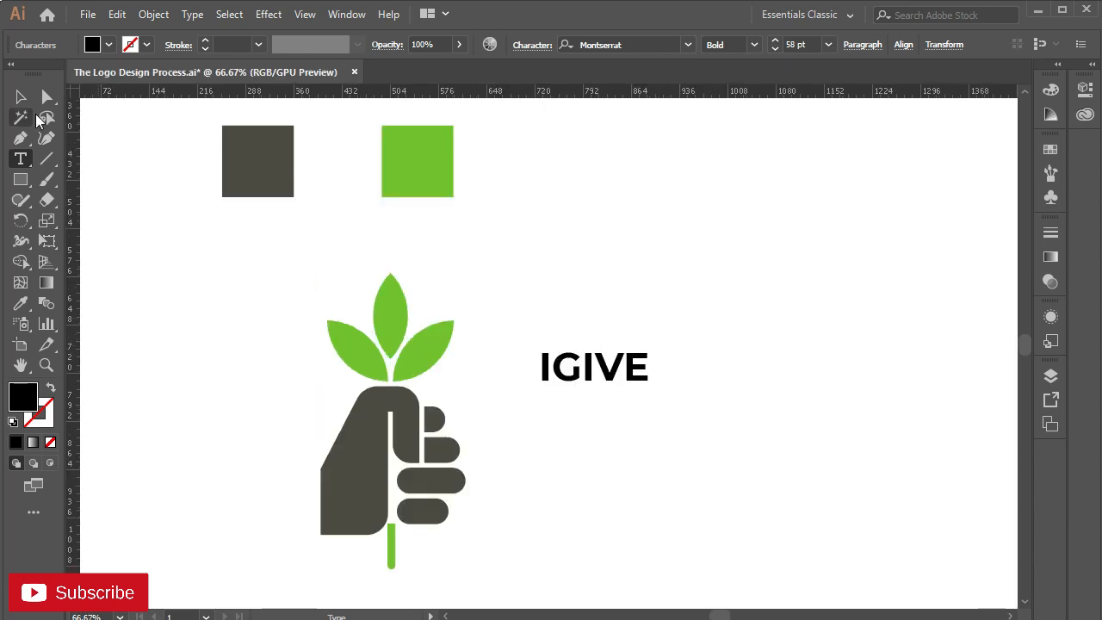
- Duplicate the IGIVE text directly below itself and change the copy to A PLANT
left_click(21, 96)
left_click_drag(575, 382, 581, 447)
double_click(580, 444)
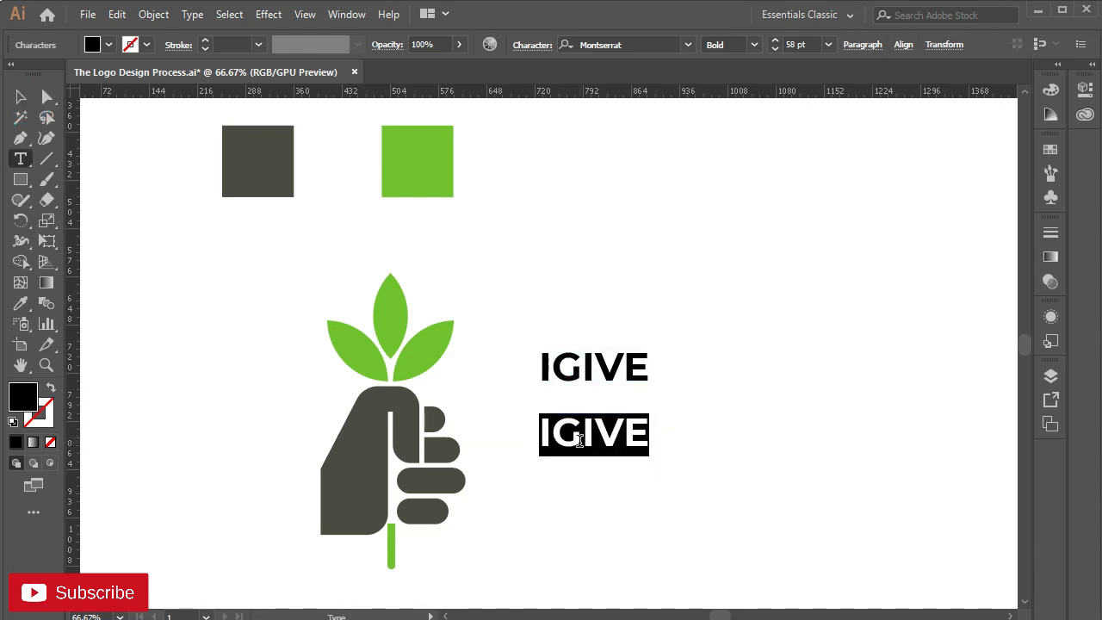
type("A P")
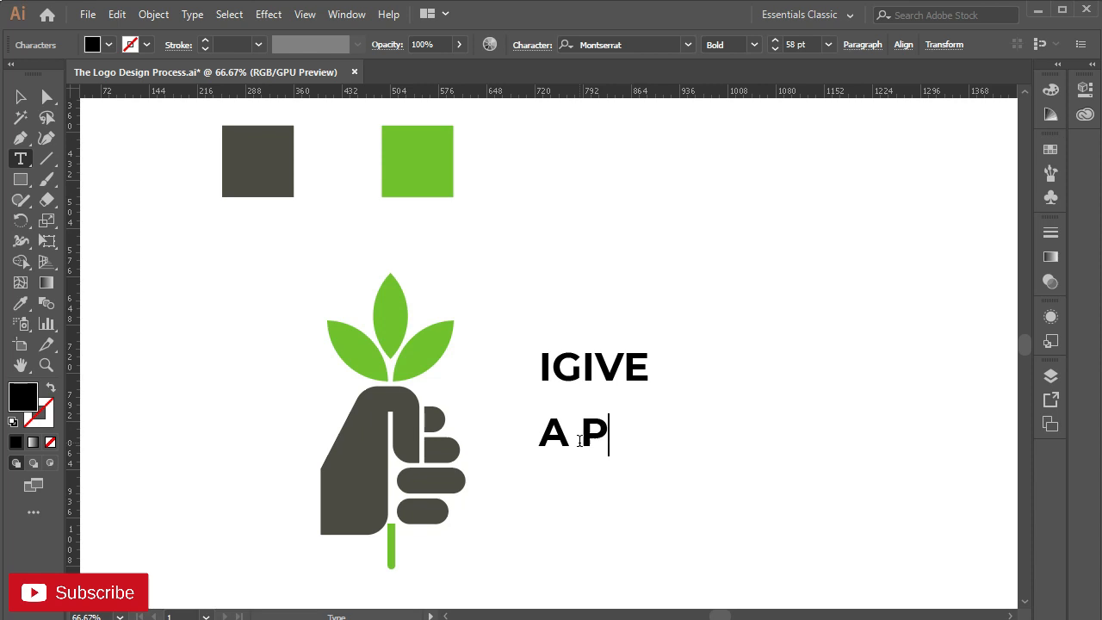
type("LANT")
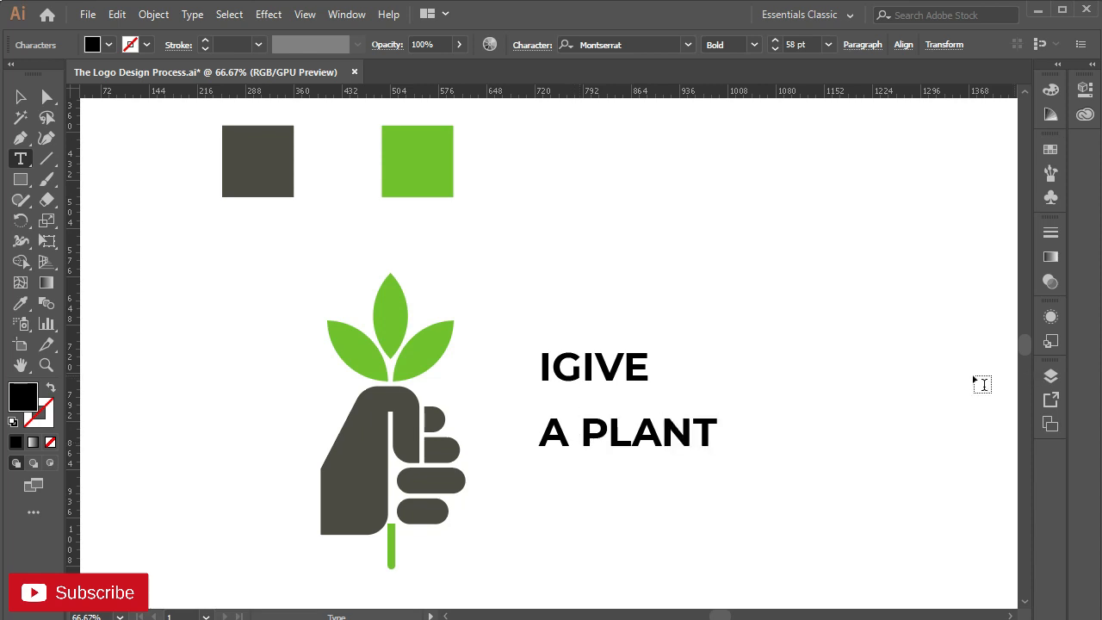
left_click(20, 97)
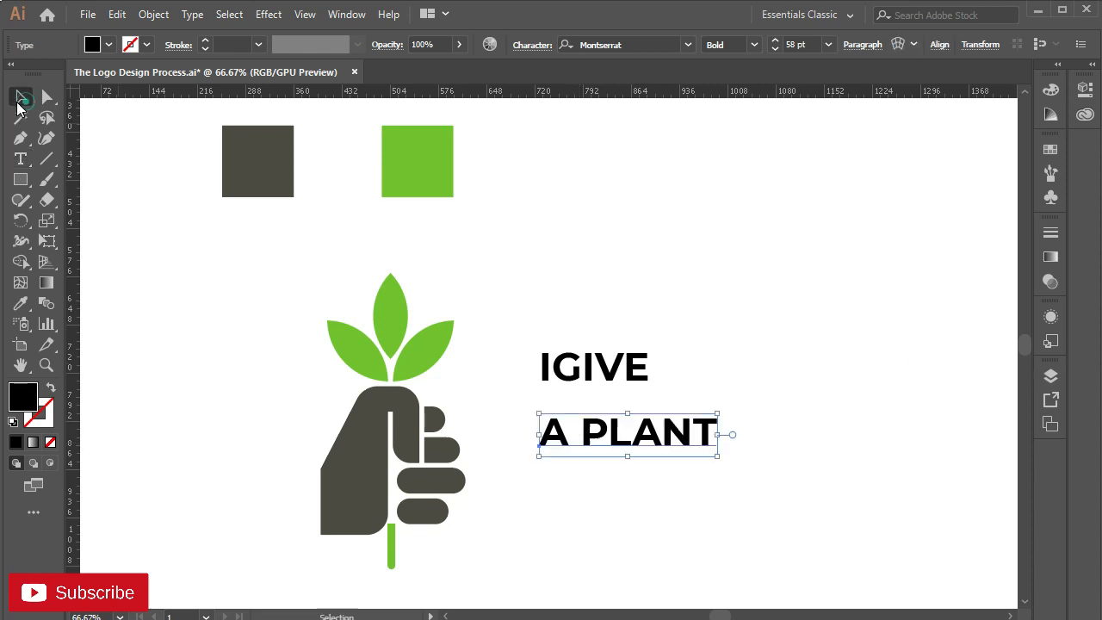
- Set the A PLANT line to the Regular weight and reduce its size to 52 pt
left_click(753, 46)
left_click(773, 180)
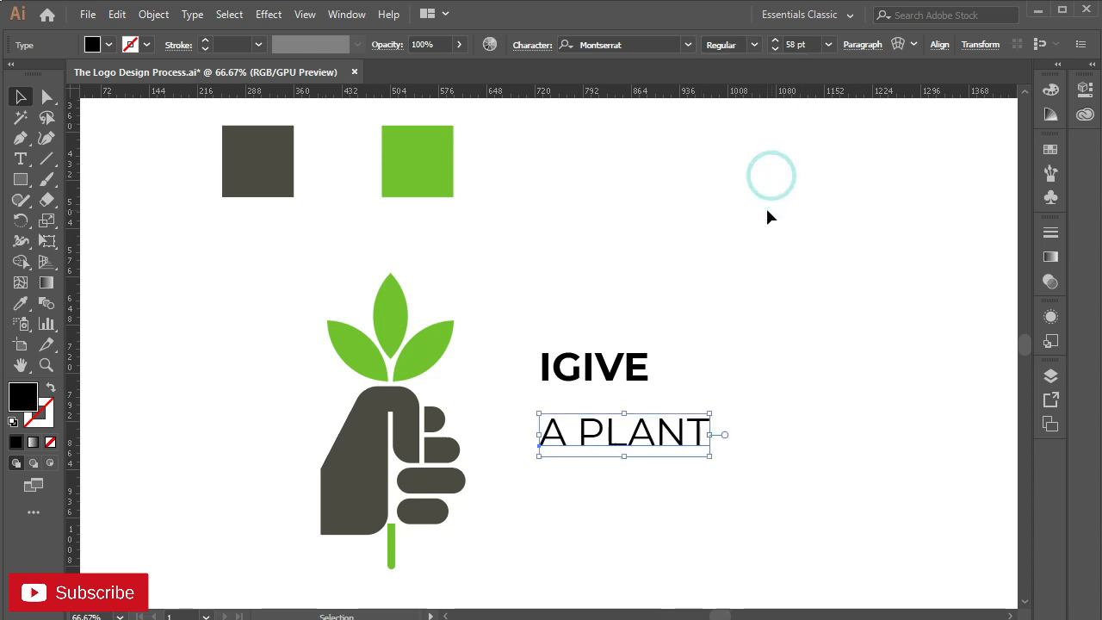
left_click(584, 383)
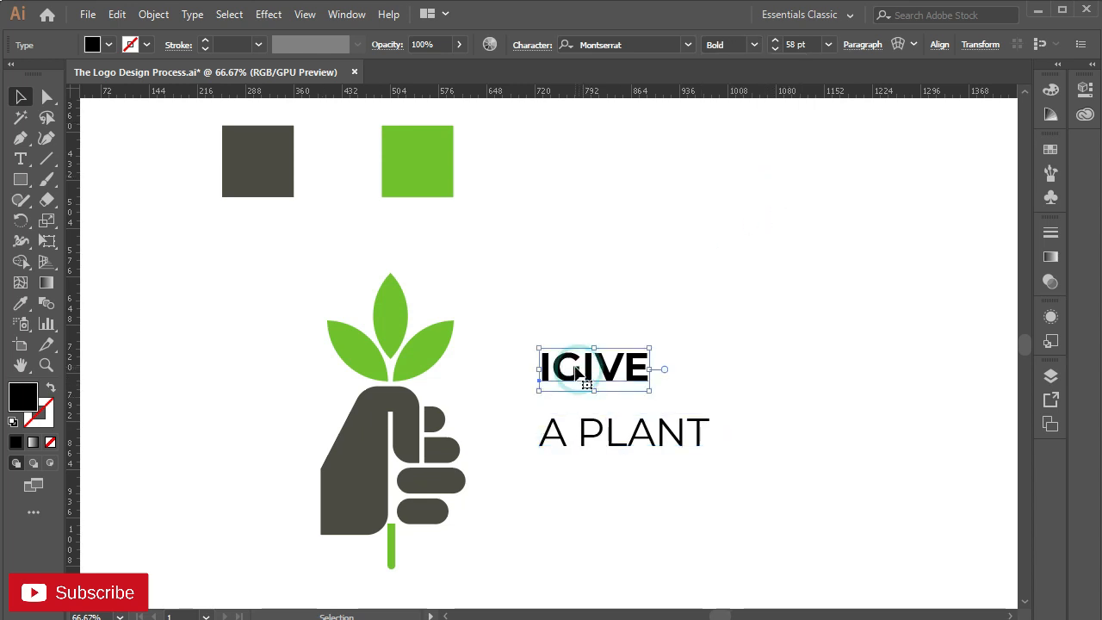
left_click(591, 432)
left_click(774, 49)
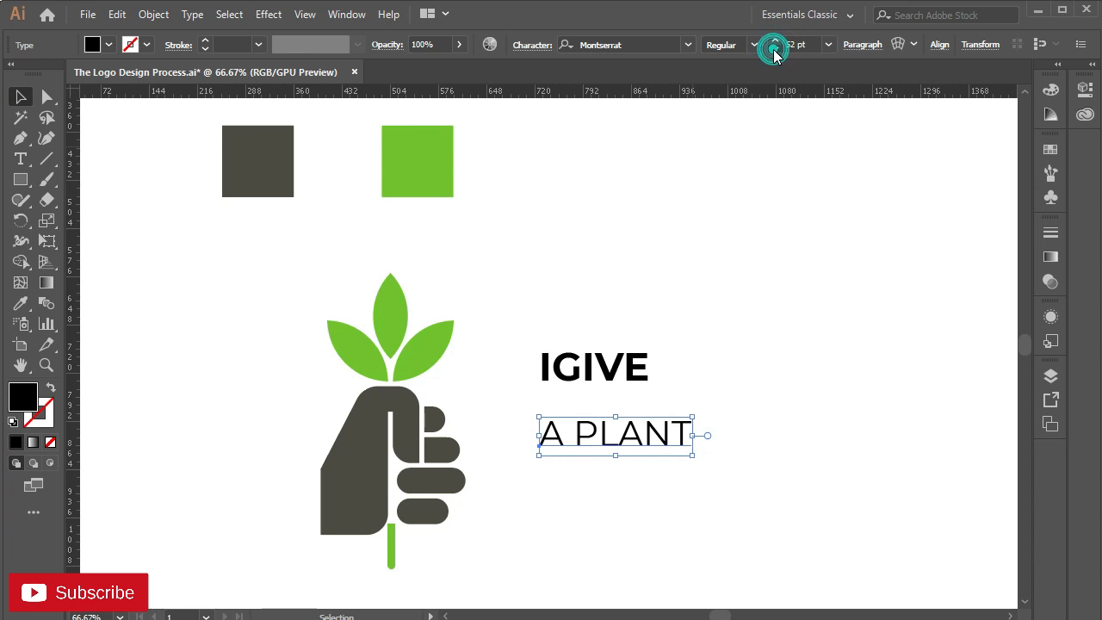
- Move A PLANT closer under IGIVE and shrink it to match its width, then enlarge both lines and place them beside the fingers
left_click_drag(593, 442, 592, 414)
left_click(772, 50)
left_click_drag(514, 315, 703, 452)
left_click_drag(607, 393, 594, 437)
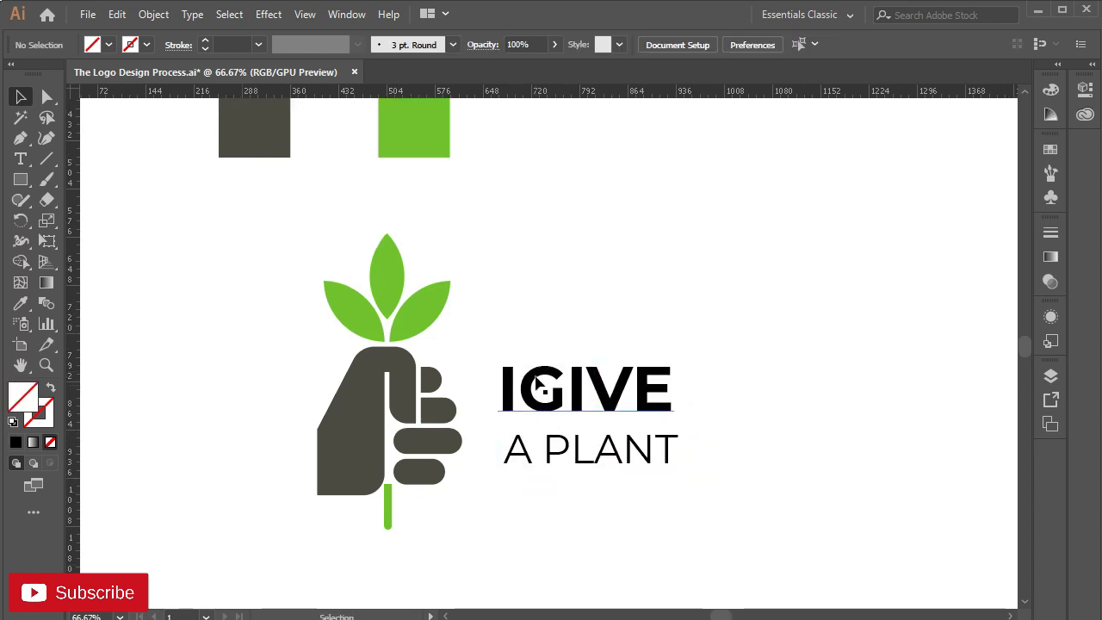
- Color the IGIVE text with the green sampled from a leaf
left_click(535, 383)
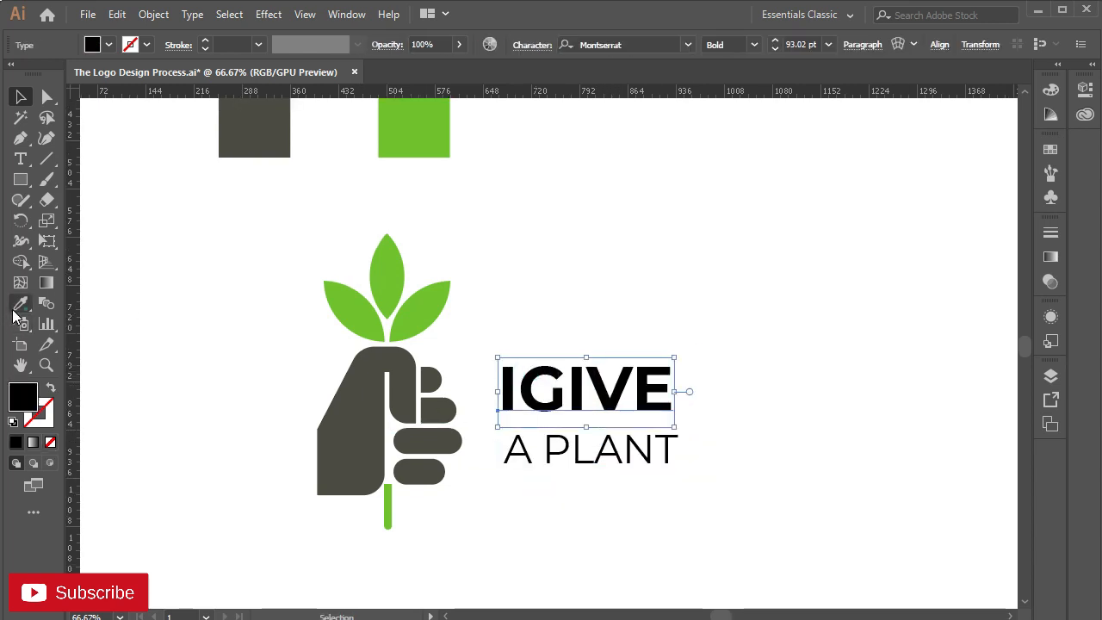
left_click(19, 305)
left_click(364, 314)
left_click(21, 97)
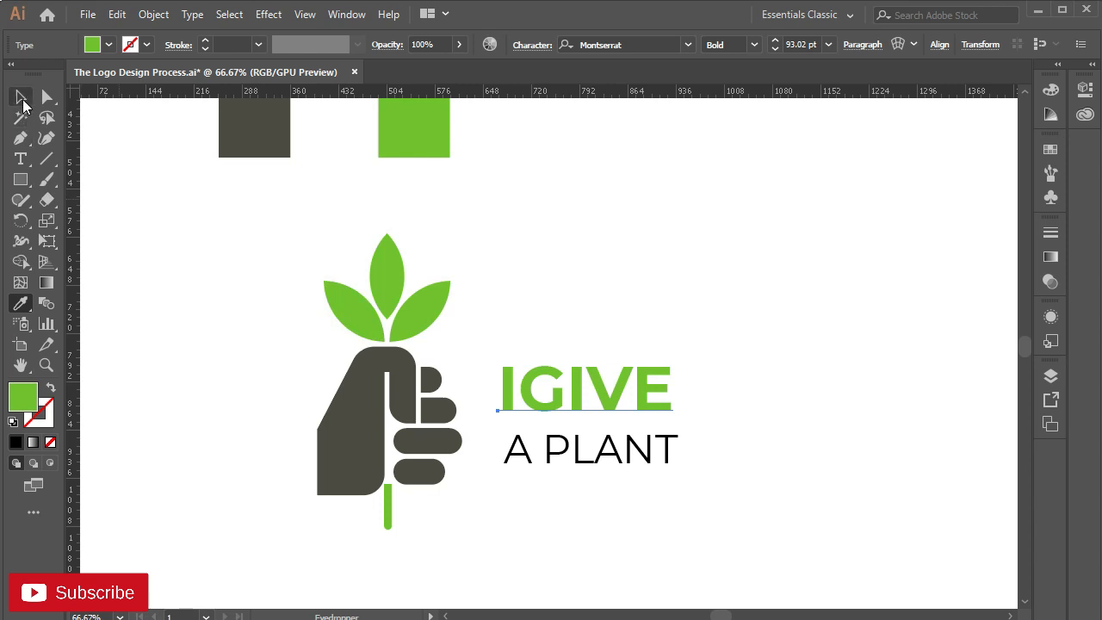
- Color the A PLANT text with the dark grey sampled from the hand
left_click(523, 443)
left_click(20, 303)
left_click(364, 406)
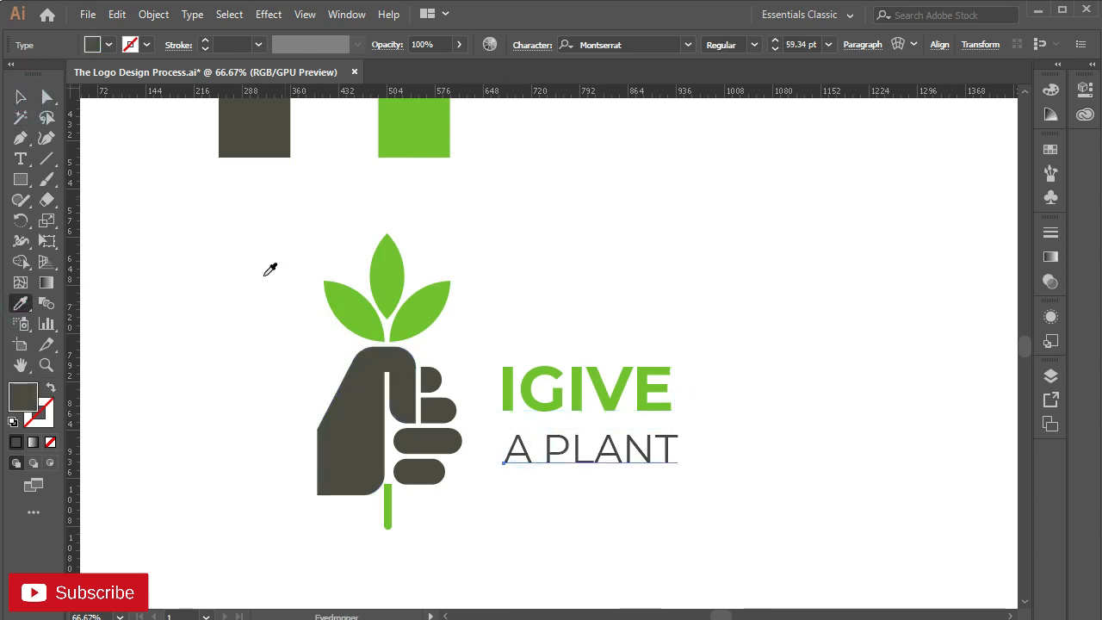
left_click(21, 97)
- Move the complete logo with its text to the left and place a duplicate level with it on the right
left_click_drag(277, 266, 741, 528)
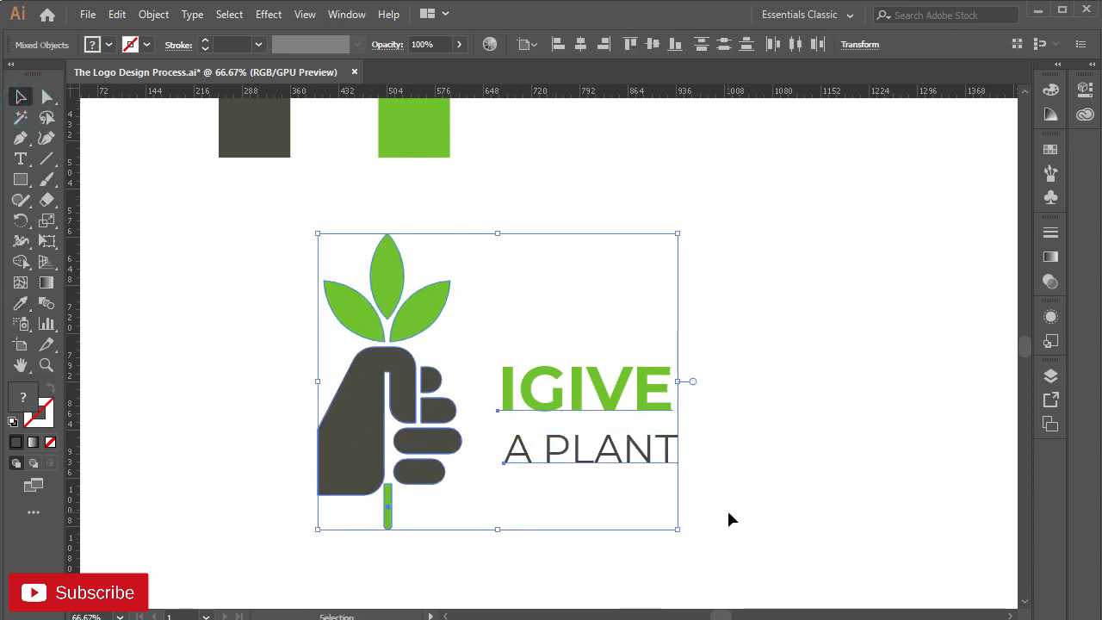
left_click_drag(351, 446, 635, 438)
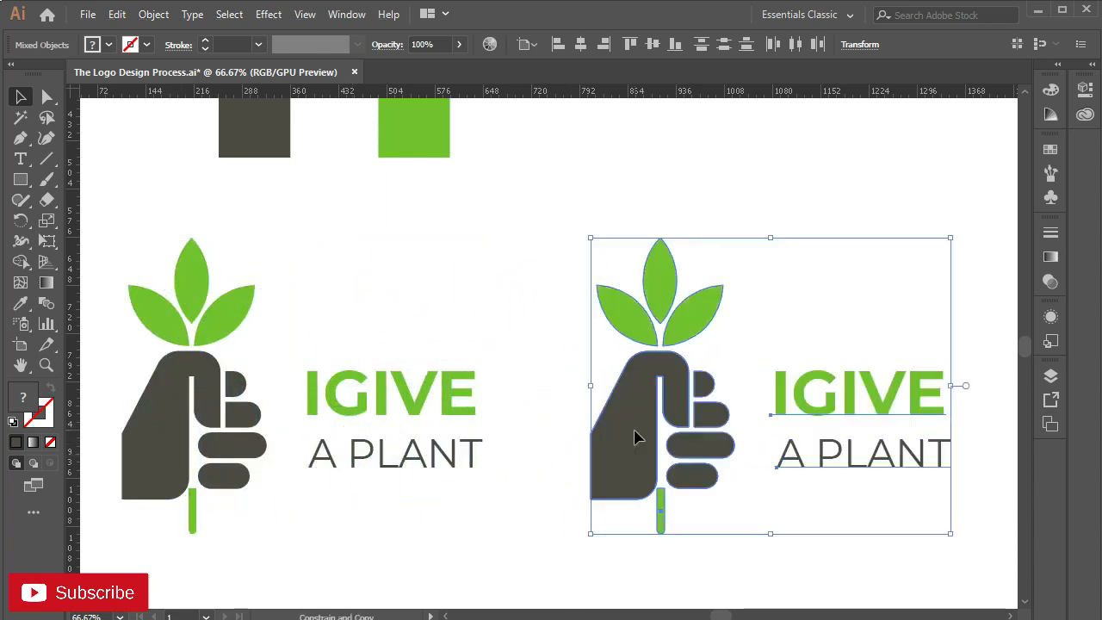
left_click(787, 301)
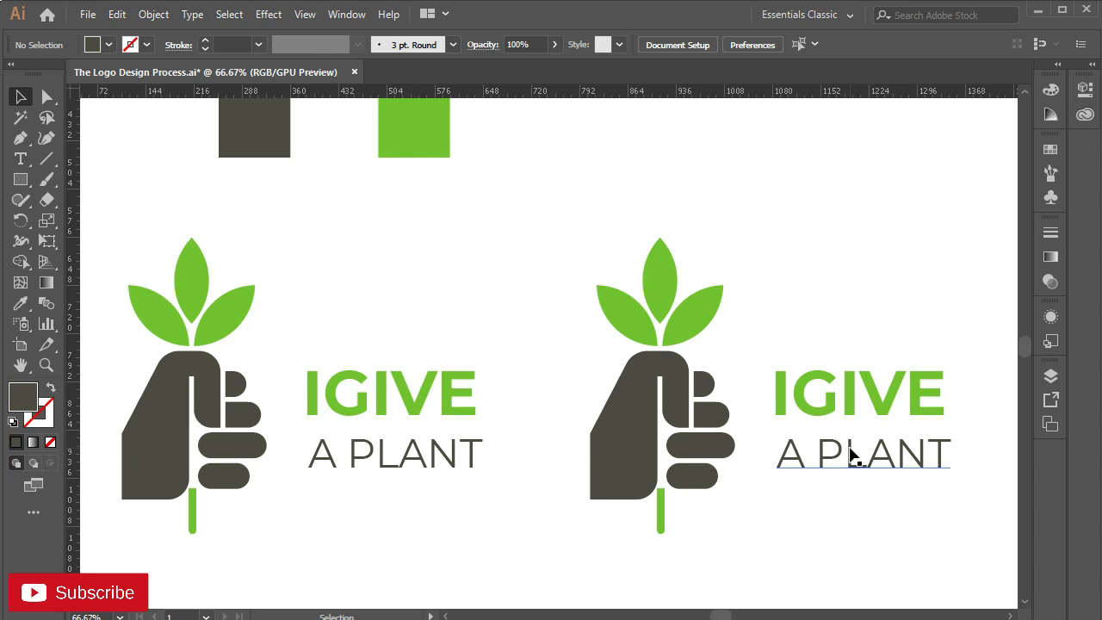
- Turn off All Caps for the A PLANT line of the duplicate logo so it reads a plant
double_click(850, 455)
key("ctrl+a")
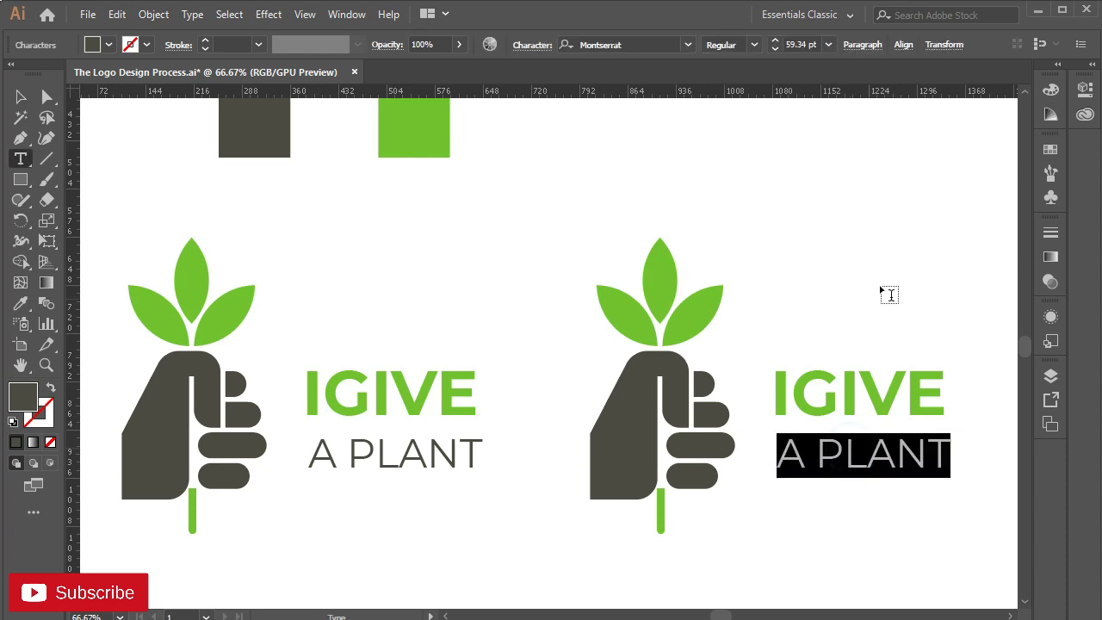
left_click(1085, 90)
left_click(1044, 503)
left_click(871, 454)
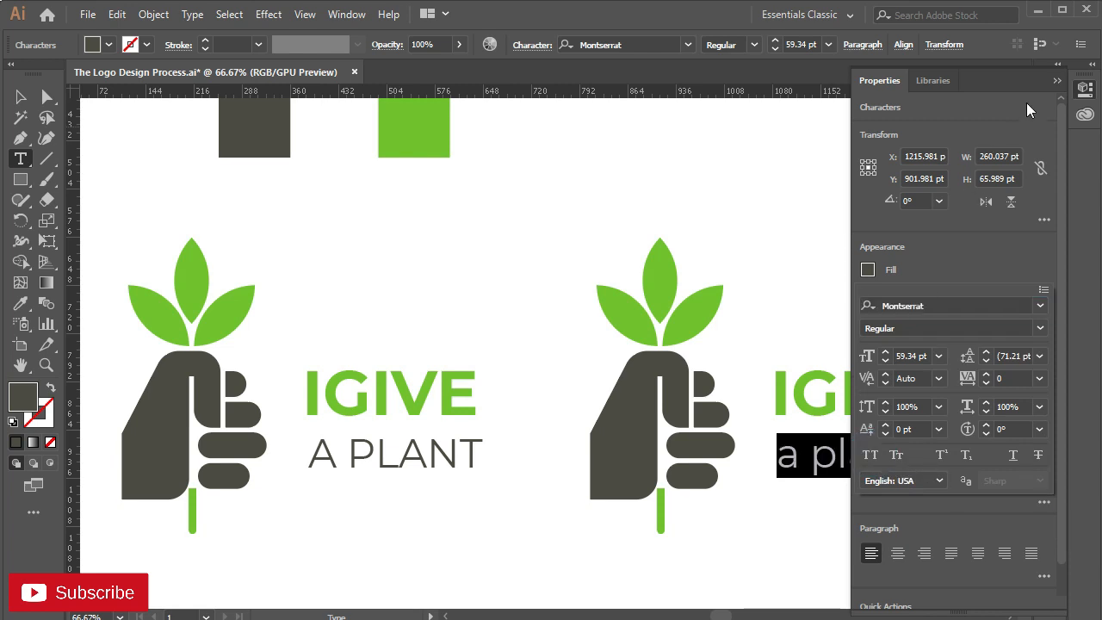
left_click(1057, 81)
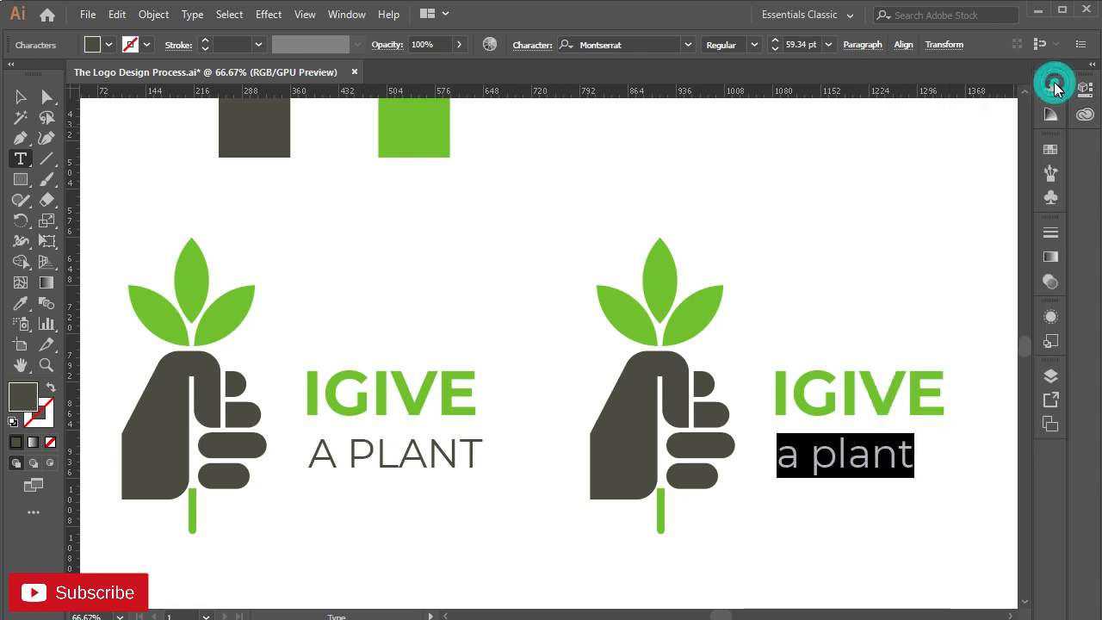
- Restyle the duplicate's IGIVE line as iGIVE, with a lowercase i and All Caps applied only to the remaining letters
left_click(784, 382)
double_click(784, 392)
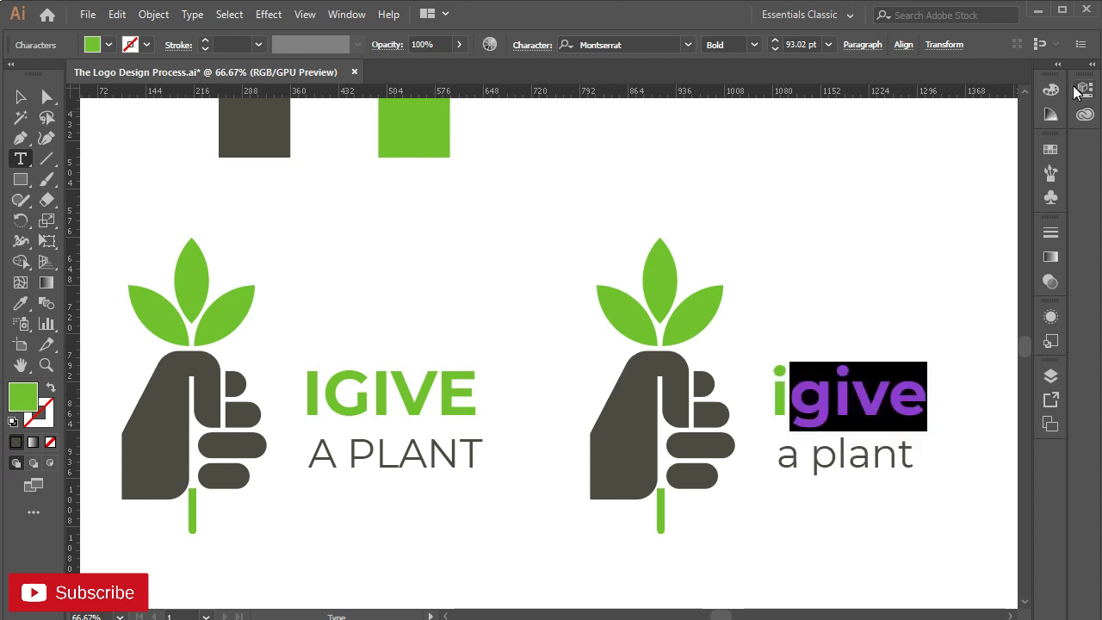
left_click(1080, 90)
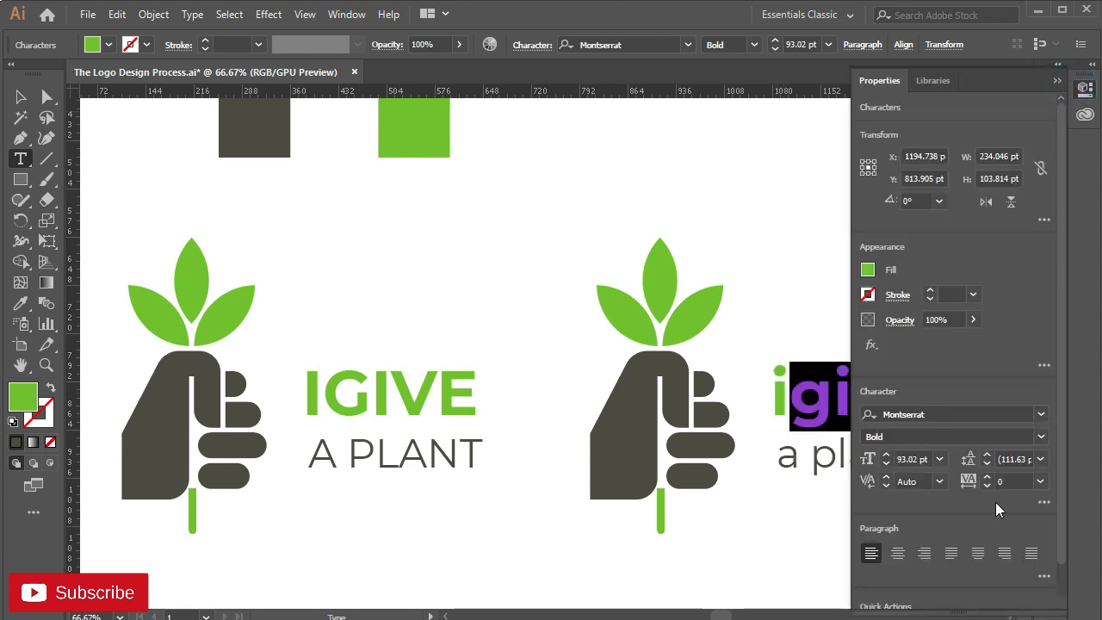
left_click(1043, 503)
left_click(1043, 504)
left_click(871, 455)
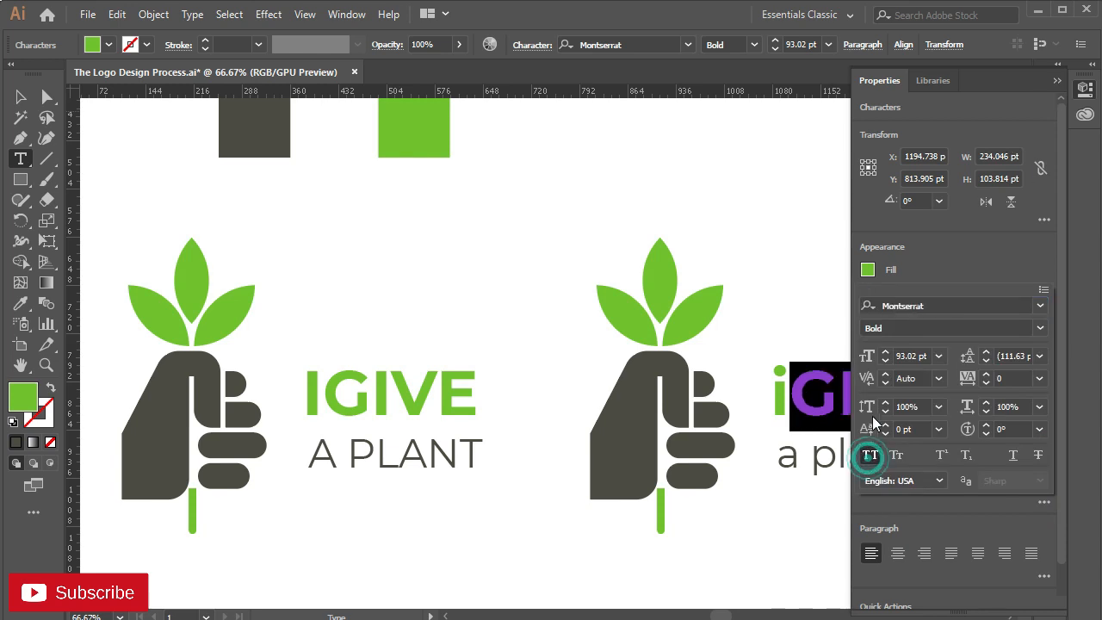
left_click(1057, 80)
left_click(1058, 80)
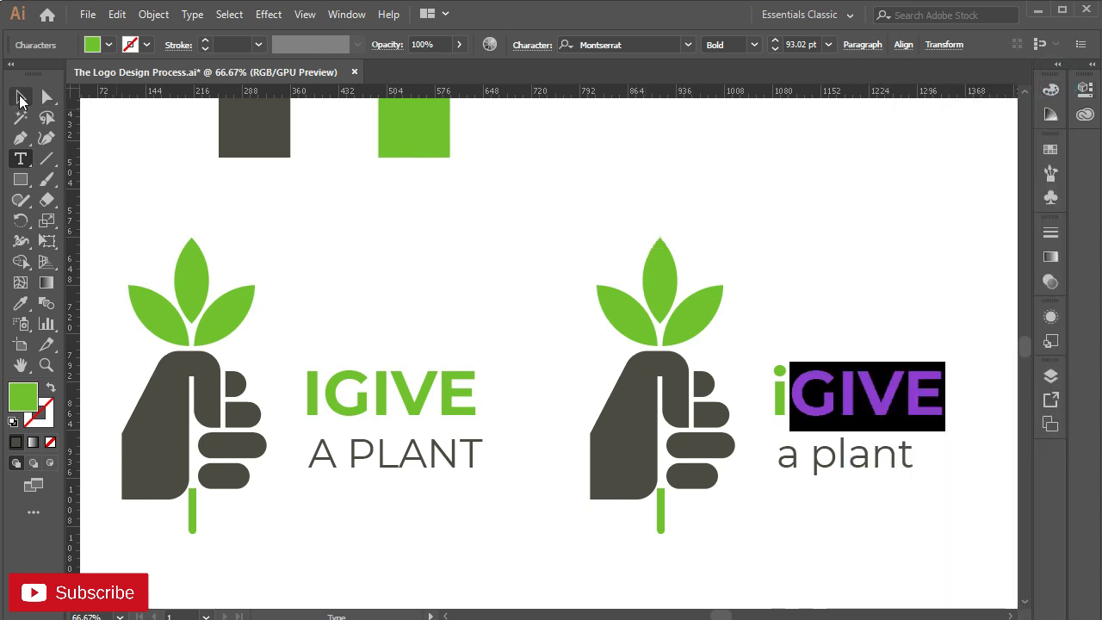
left_click(21, 98)
left_click(583, 247)
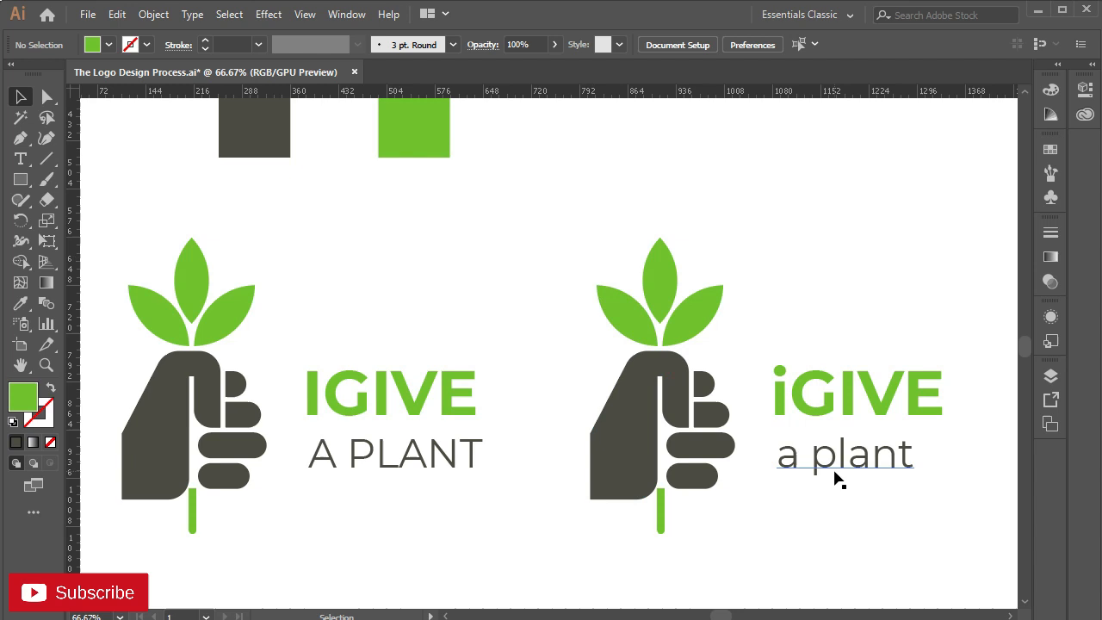
- Enlarge the first logo's IGIVE and A PLANT lines and place them close beside the fingers
key("ctrl+minus")
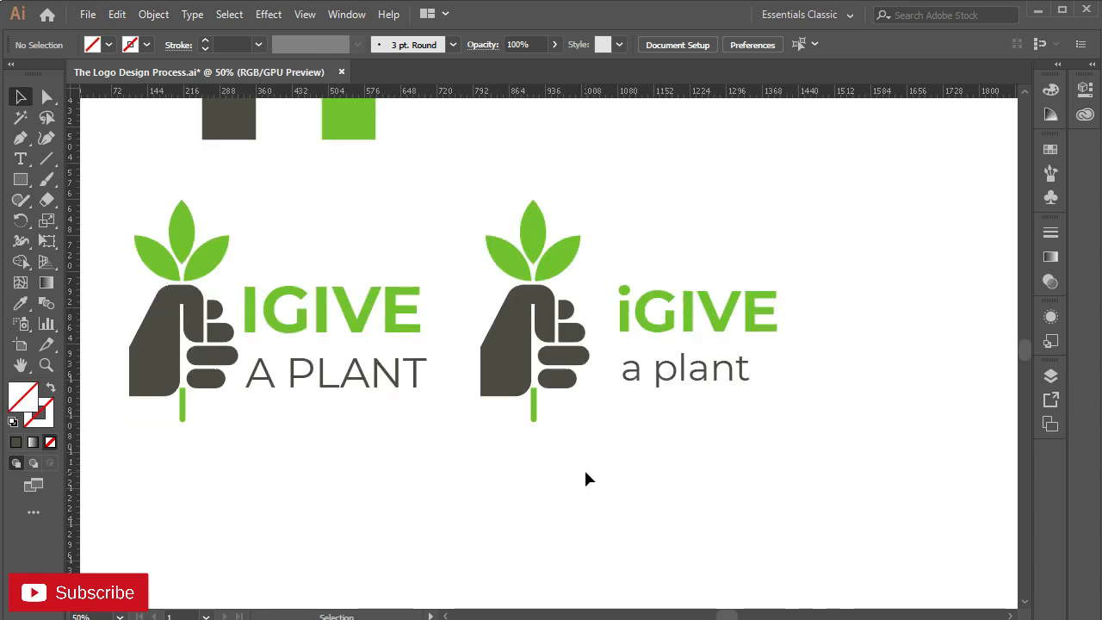
left_click_drag(389, 256, 411, 342)
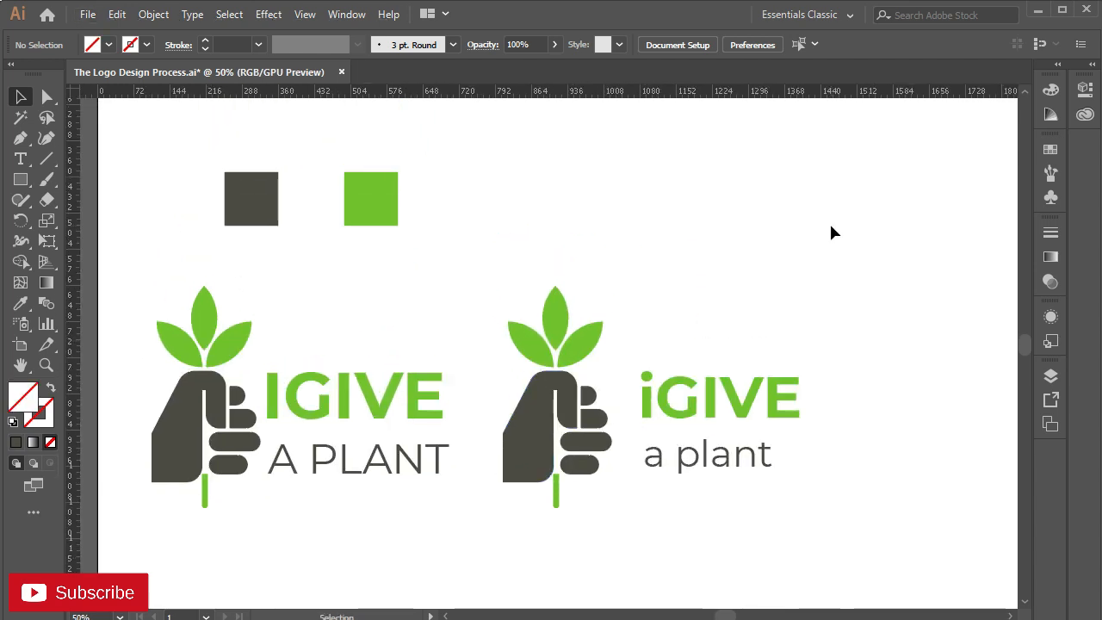